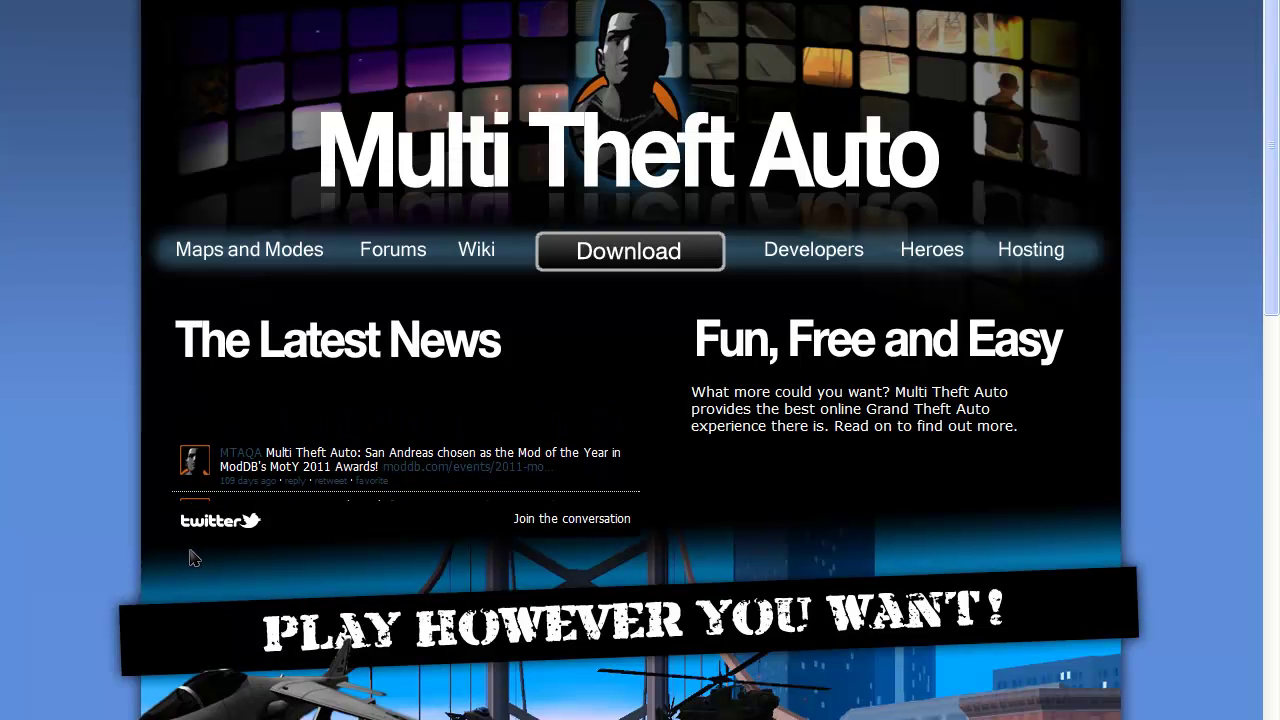
Look through the Multi Theft Auto home page, from the news section down to the site links and screenshots.
scroll(199, 346, down, 3)
scroll(199, 346, up, 3)
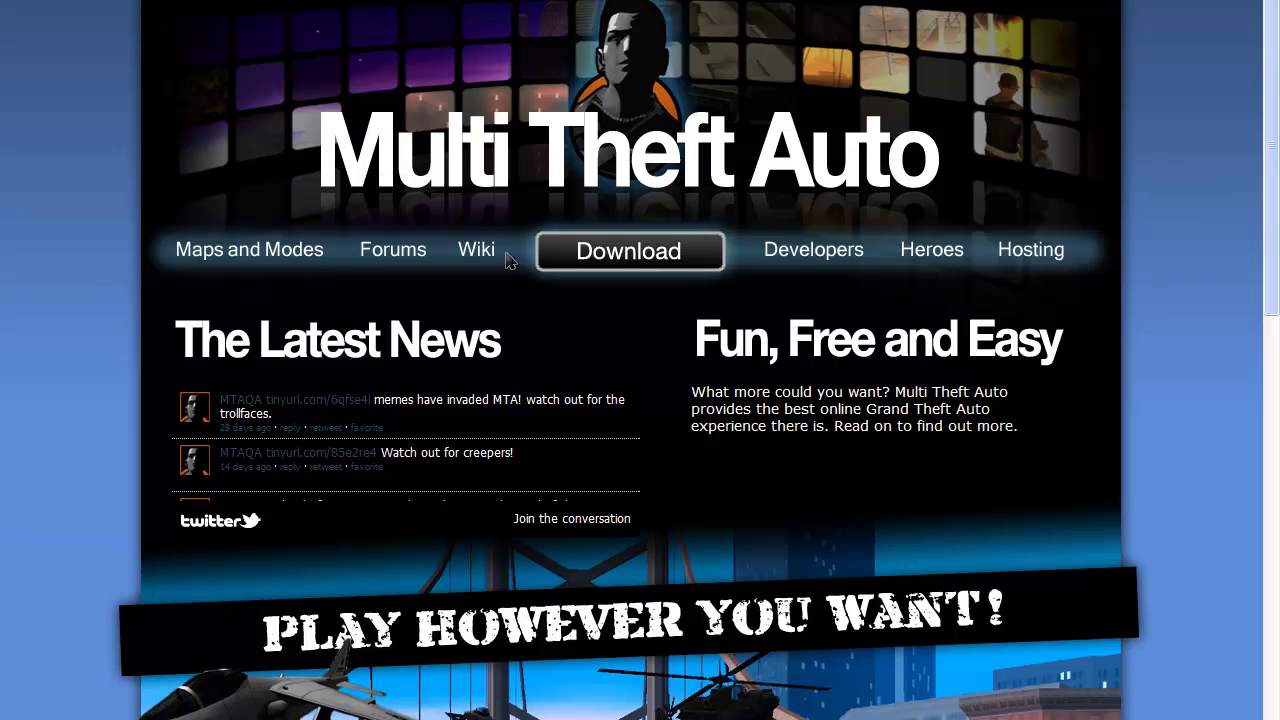
scroll(538, 342, down, 7)
scroll(526, 330, up, 1)
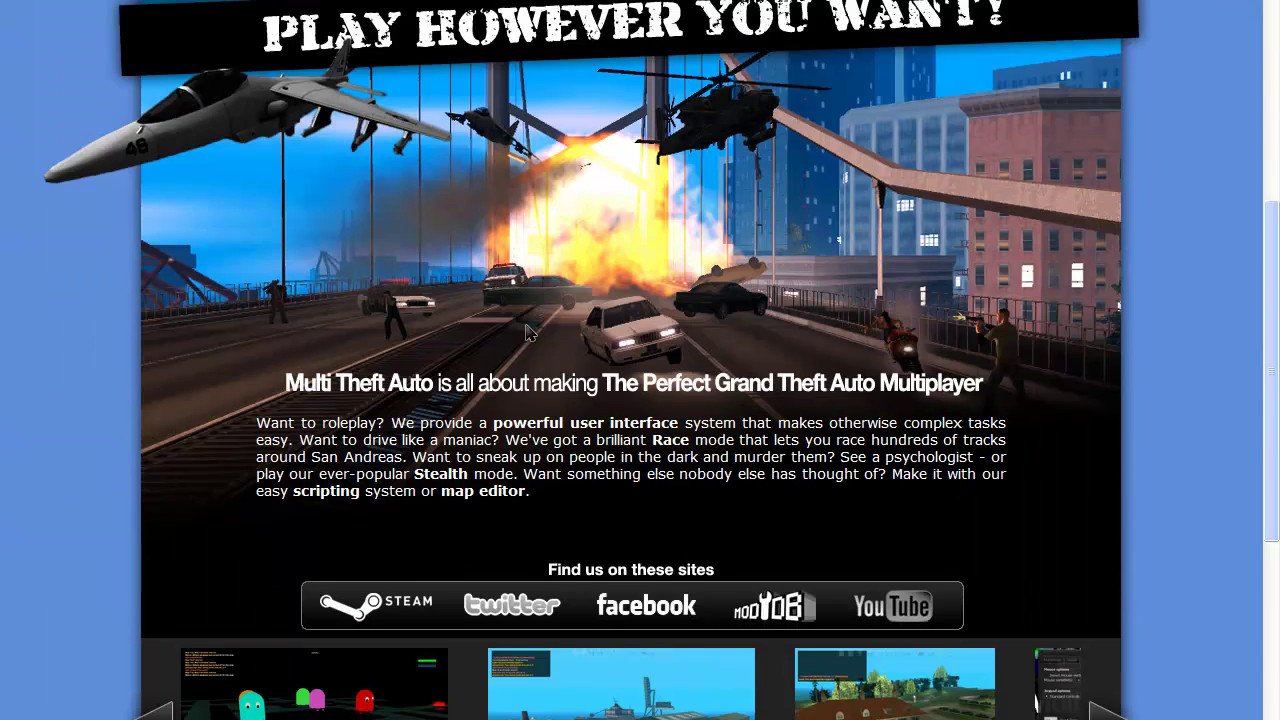
scroll(526, 330, down, 8)
drag(1272, 647, 1238, 192)
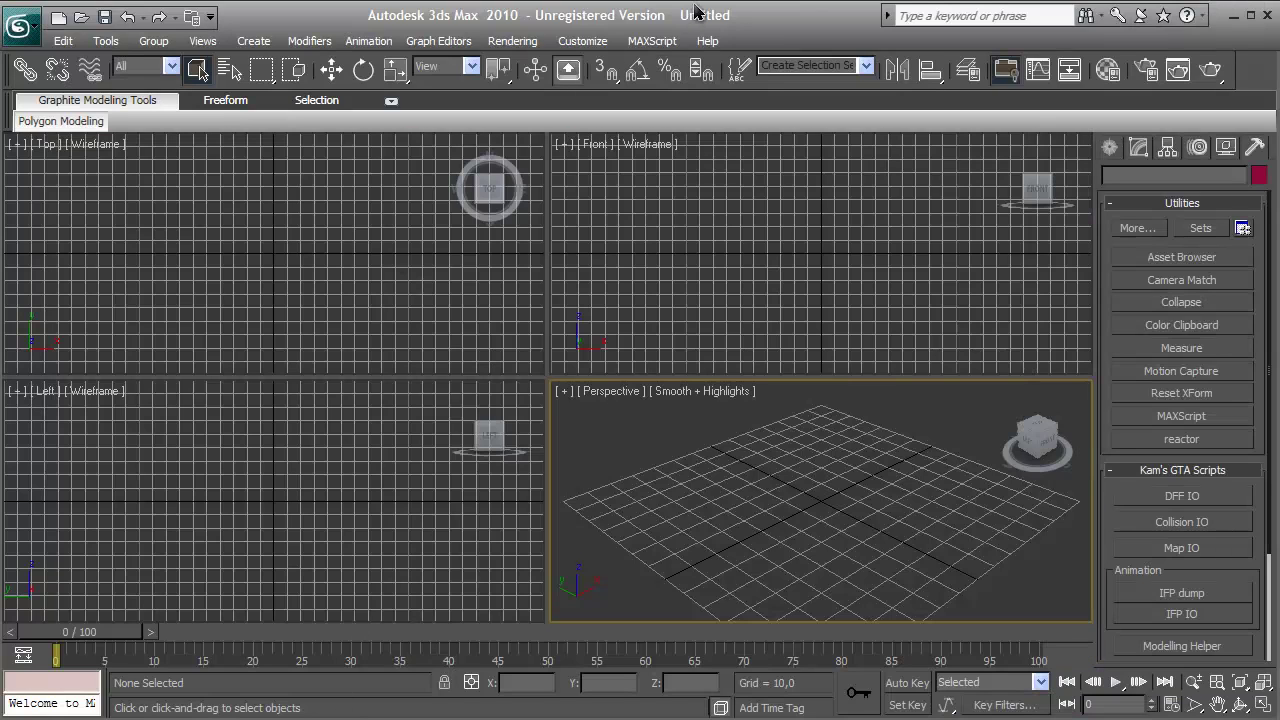
Switch to the Models folder on the Desktop and view its gta_sa in-game screenshots of the custom models.
key(alt+Tab)
key(alt+Tab)
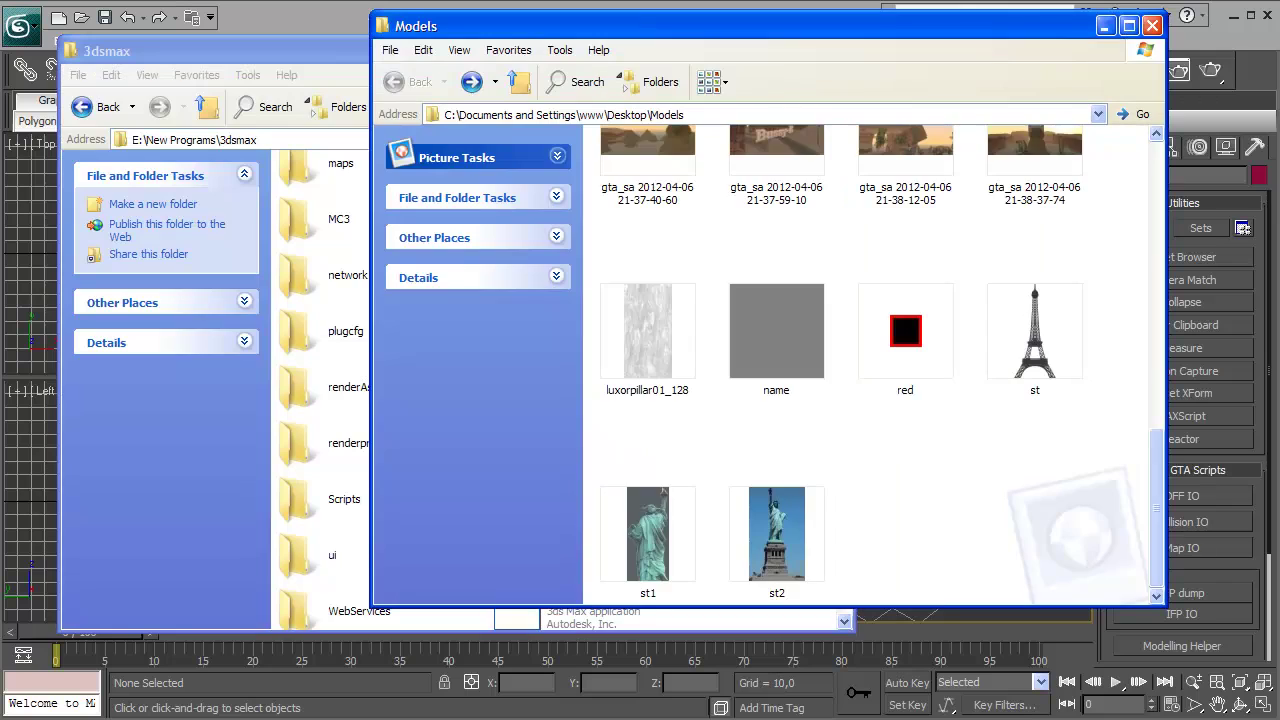
scroll(870, 500, up, 3)
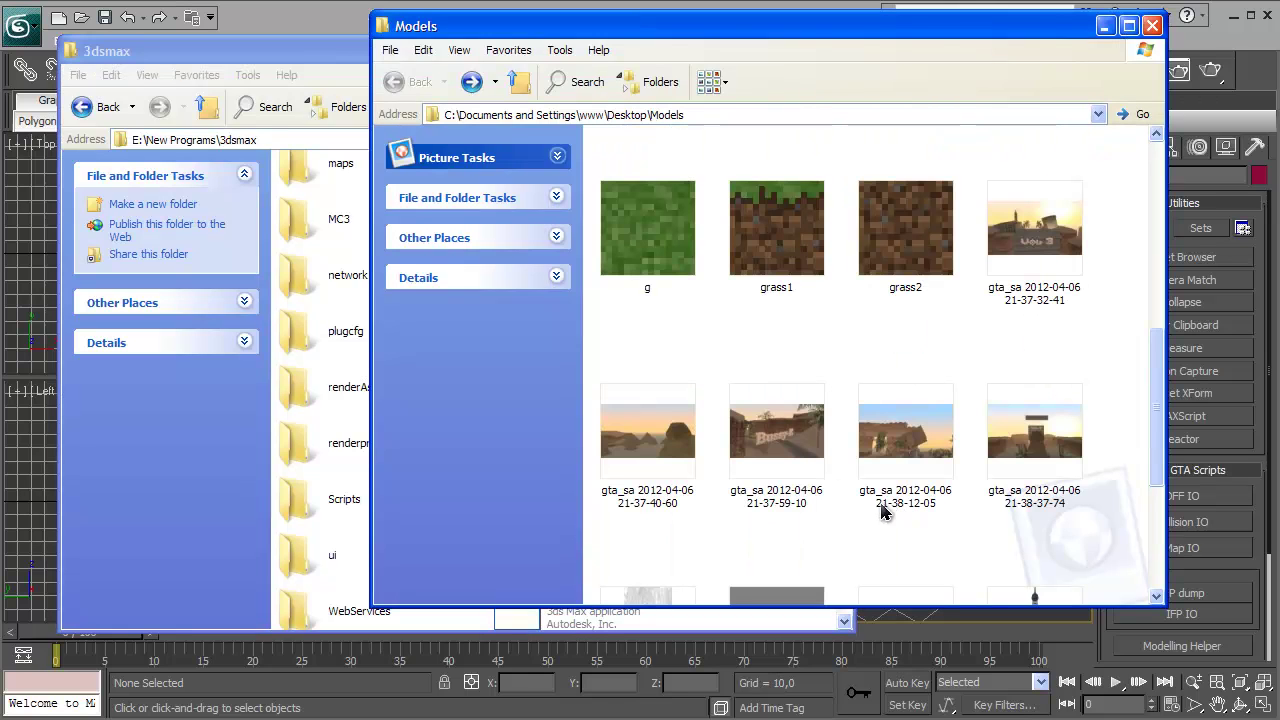
double_click(1040, 245)
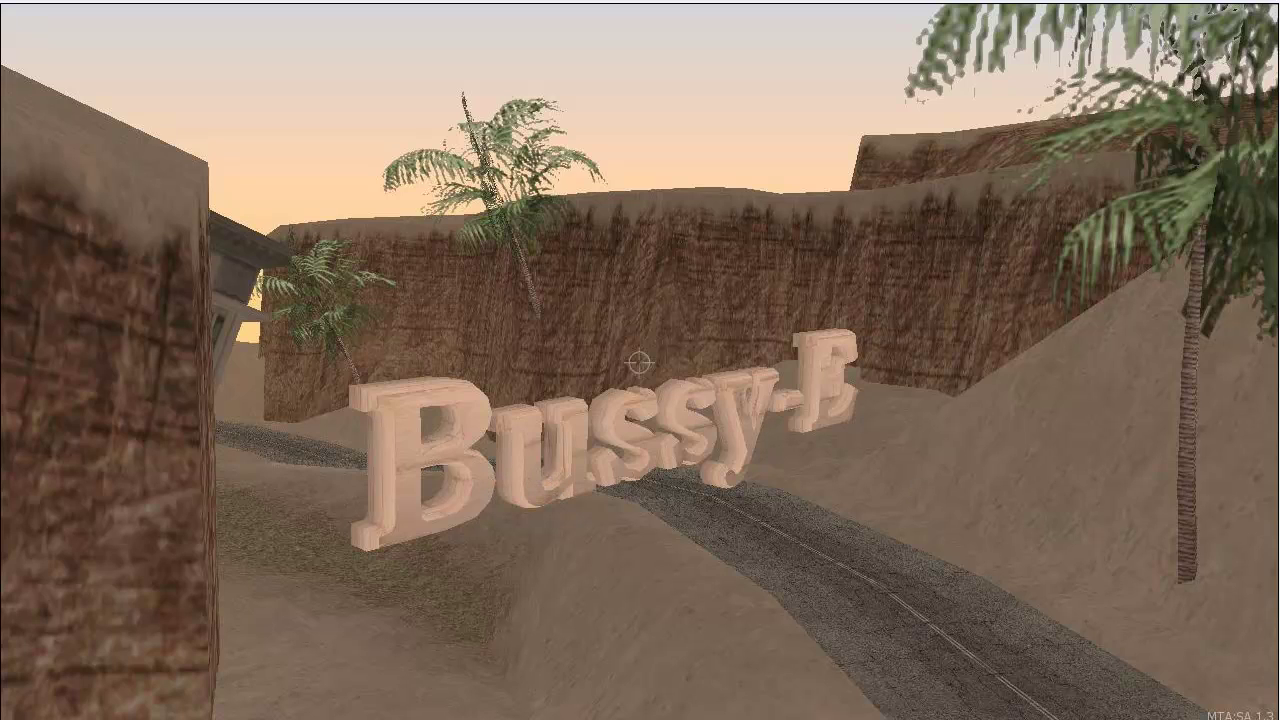
key(Escape)
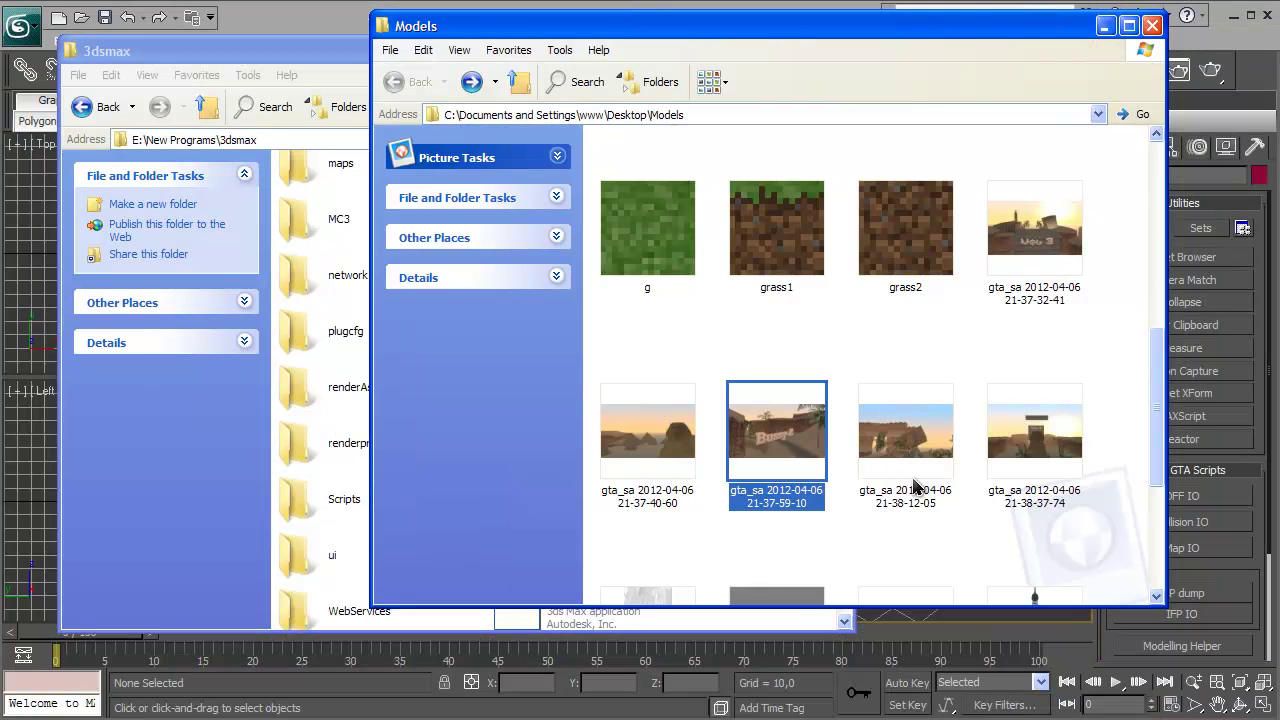
click(1006, 508)
double_click(1013, 445)
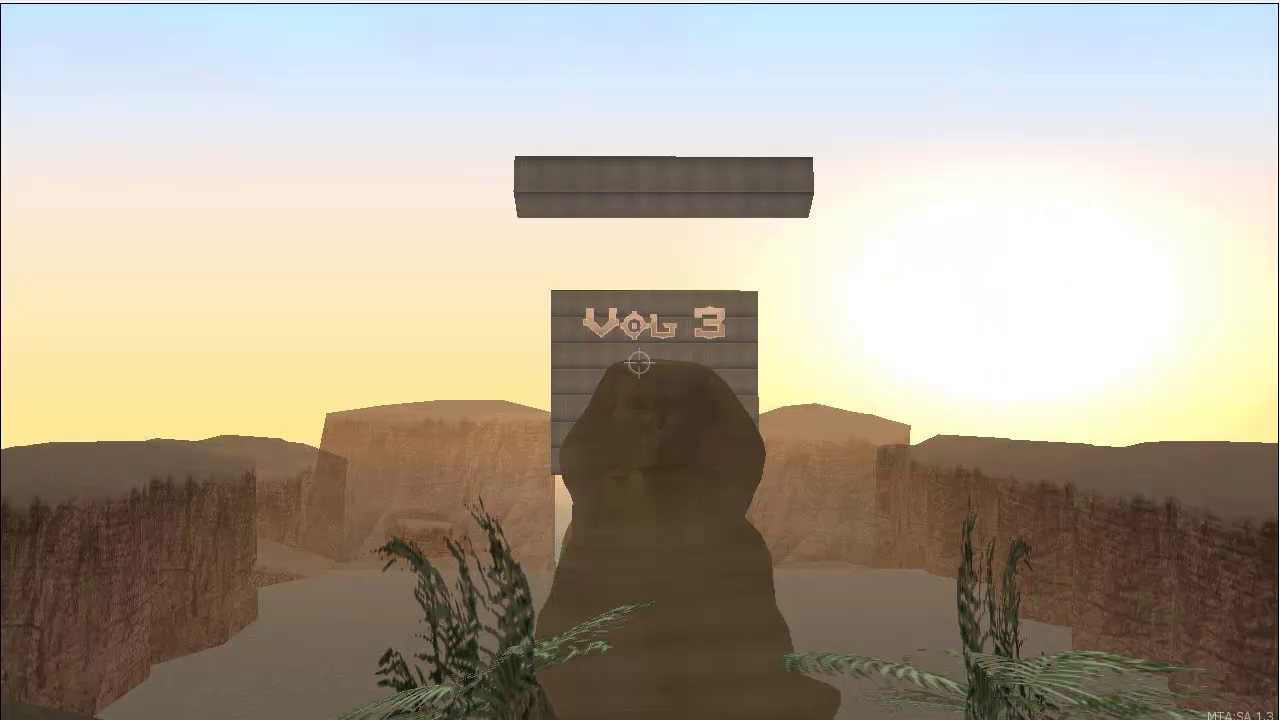
key(Escape)
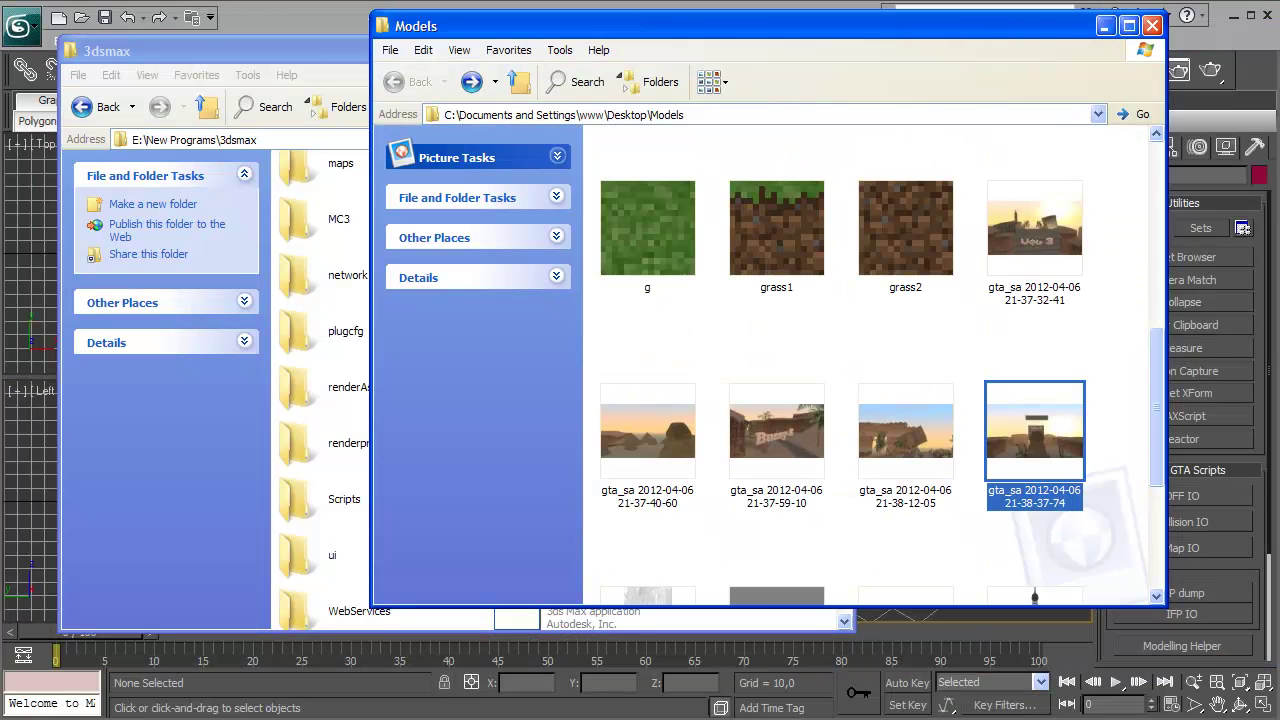
Browse the texture images in the Models folder and check the file details of the grass texture g.
scroll(918, 560, down, 3)
drag(886, 495, 1160, 602)
scroll(1006, 523, up, 6)
click(620, 522)
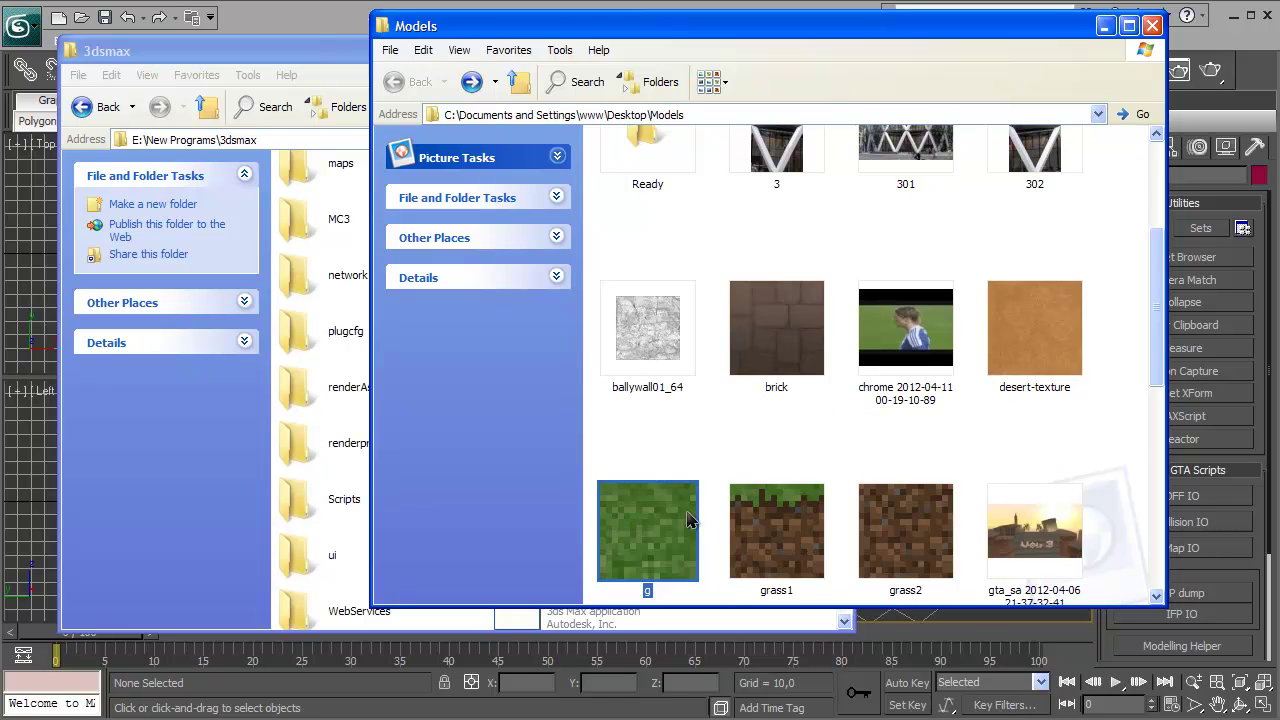
click(556, 278)
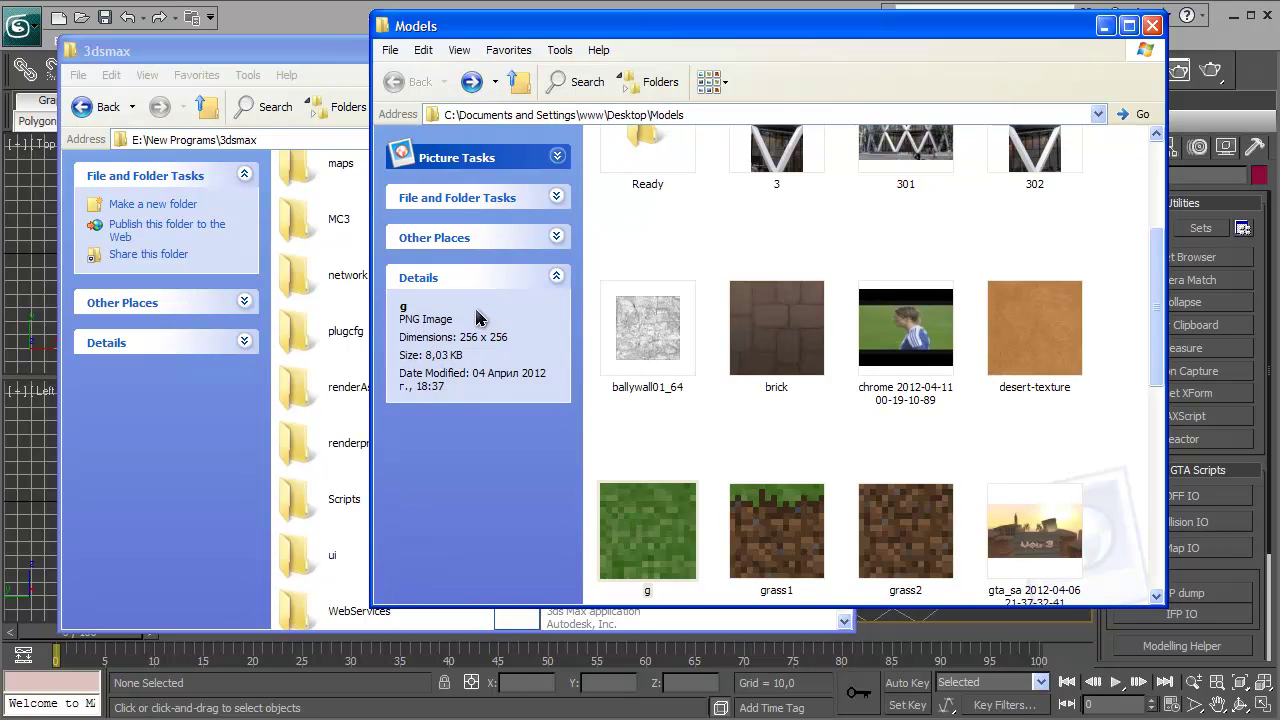
click(557, 277)
click(905, 467)
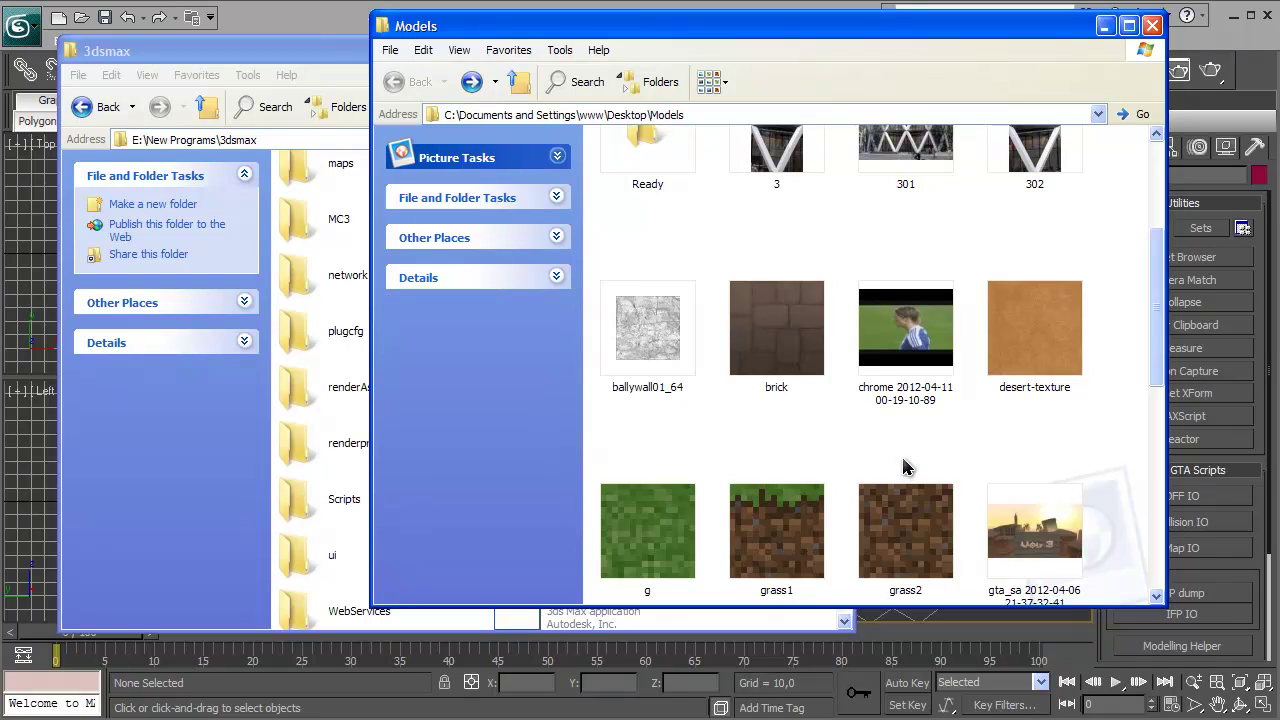
Open the Col Editor folder inside Models to view its files, and return to 3ds Max.
scroll(905, 467, up, 3)
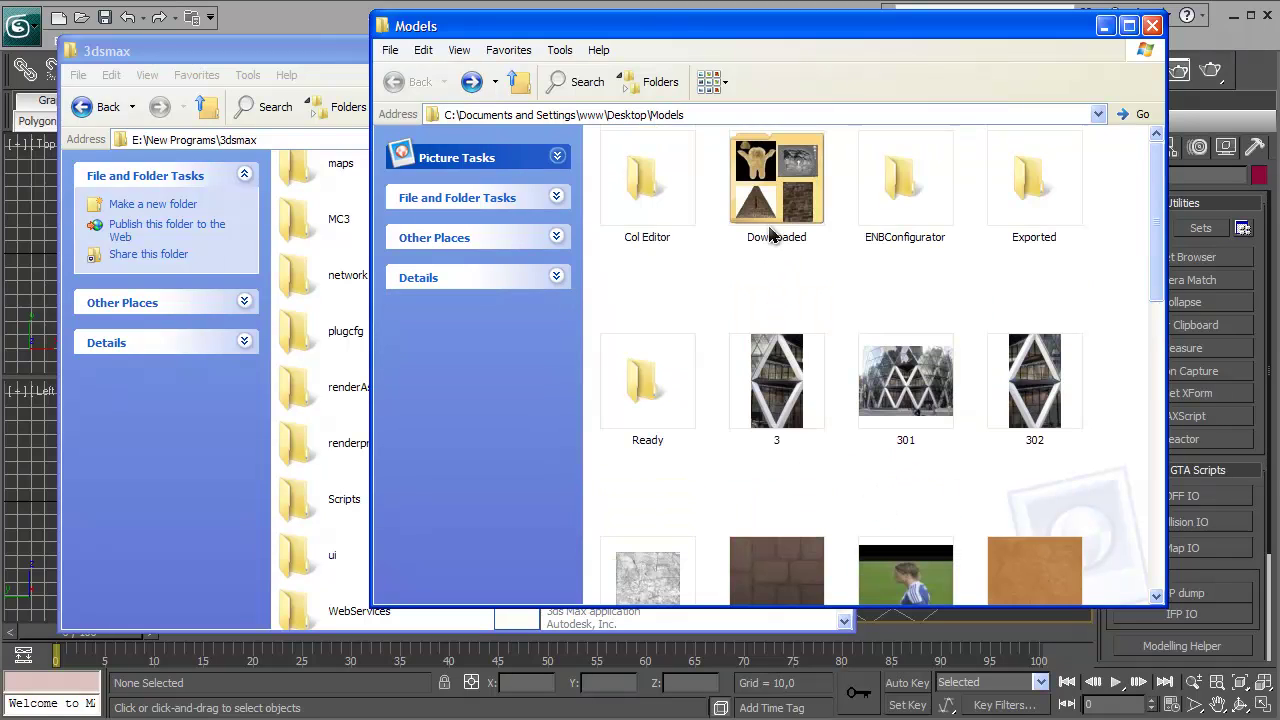
double_click(640, 175)
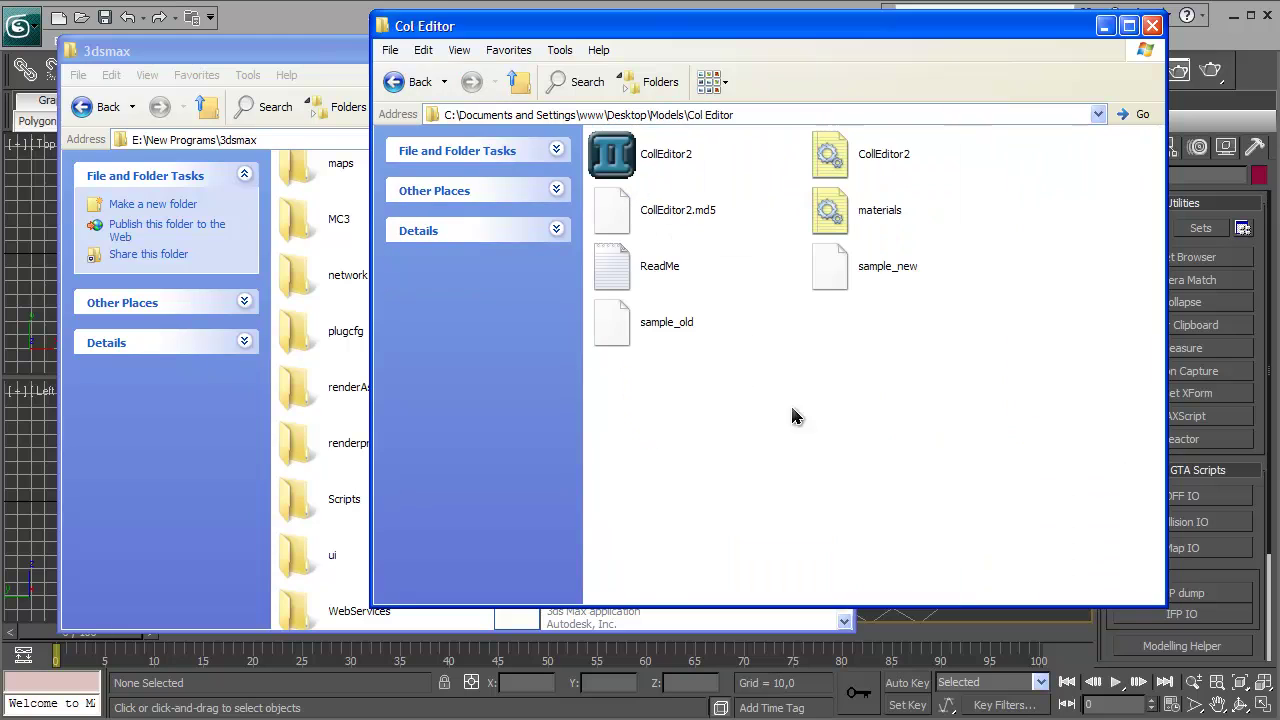
click(283, 20)
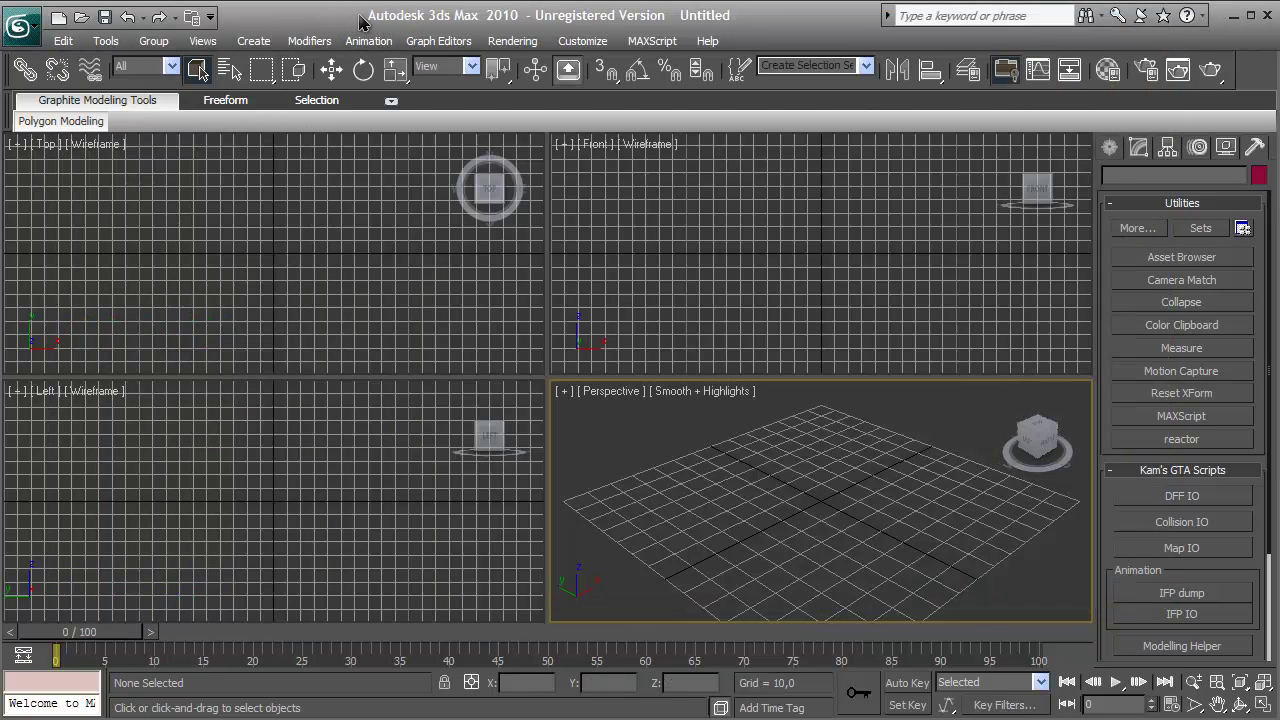
mouse_move(365, 19)
mouse_down()
mouse_move(387, 23)
mouse_move(367, 21)
mouse_up()
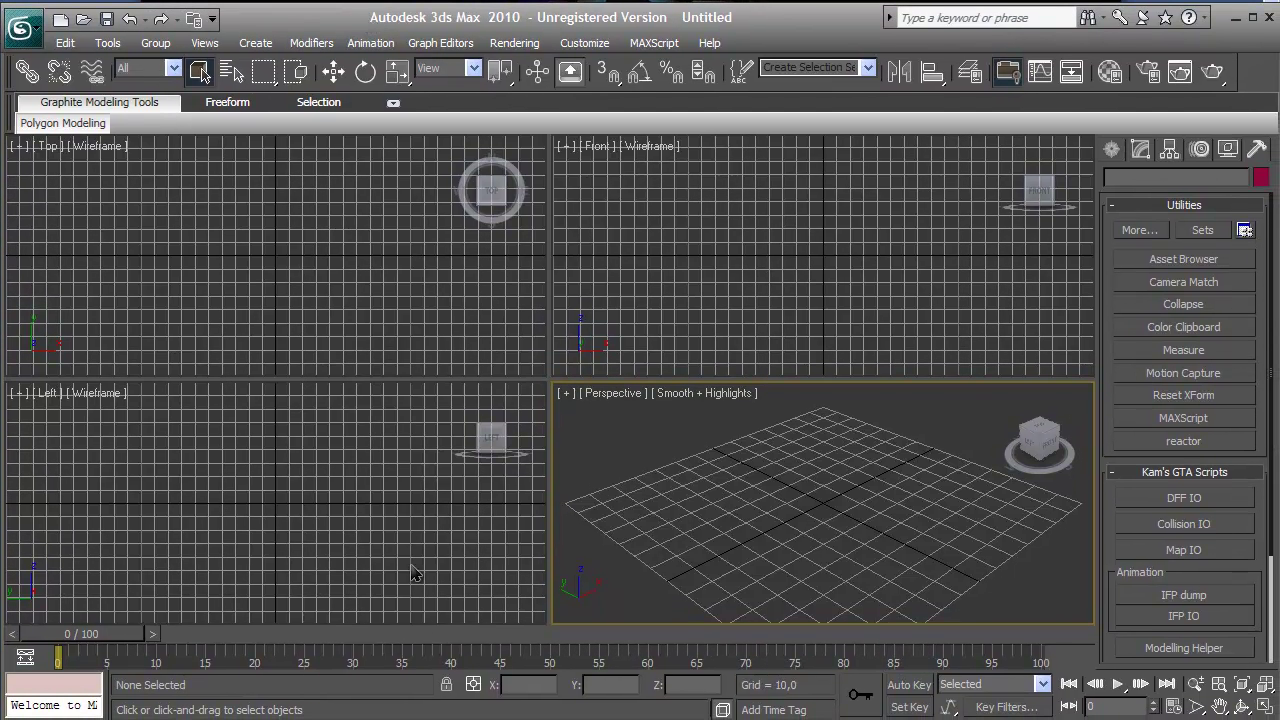
click(1040, 446)
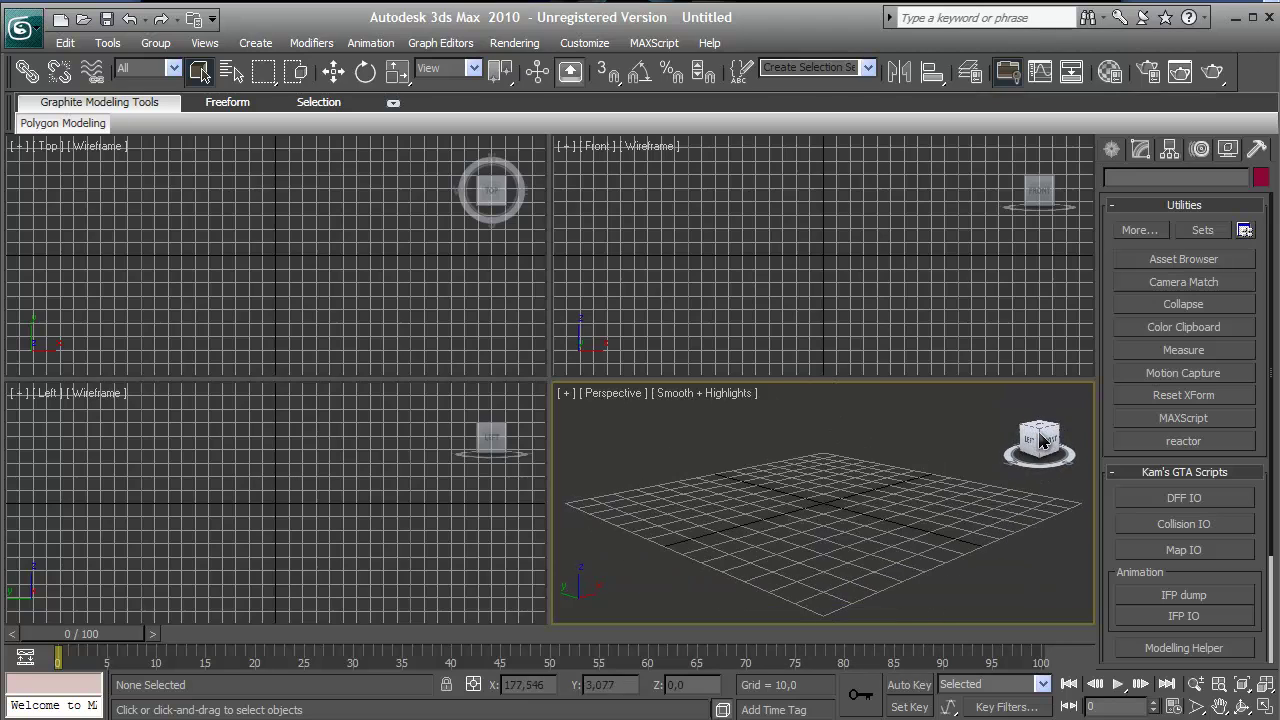
drag(1040, 446, 1010, 470)
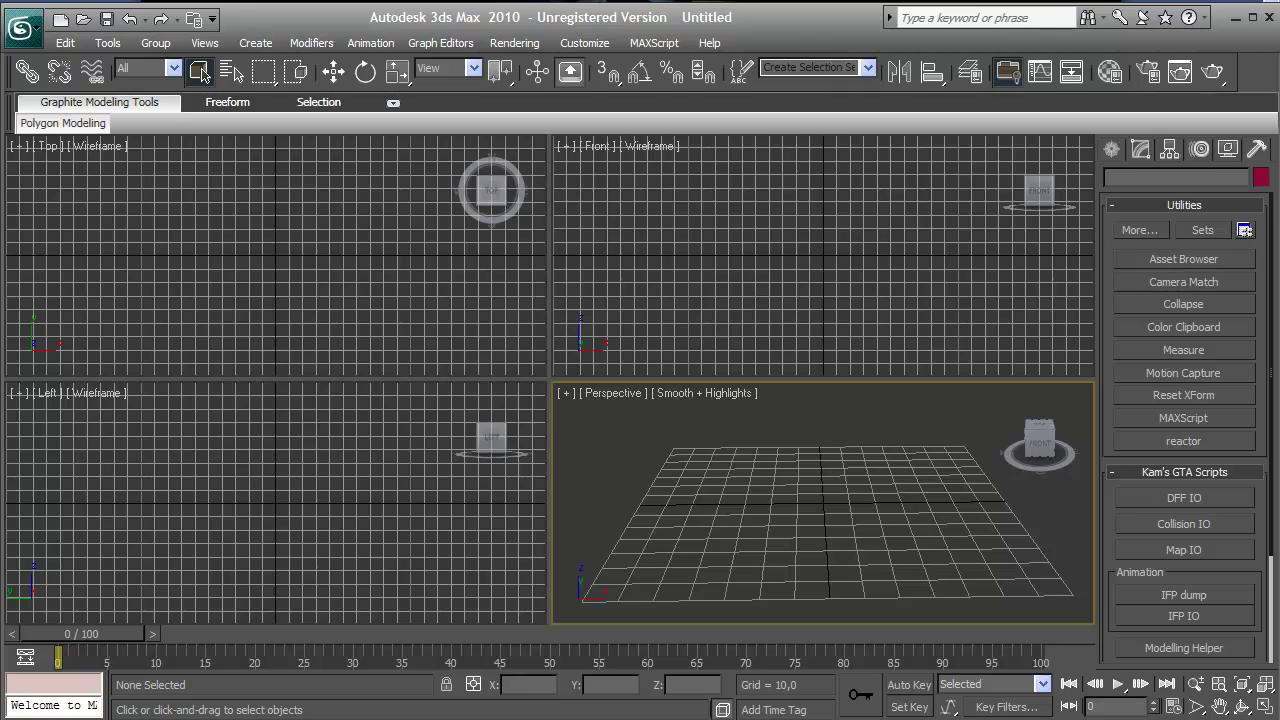
Switch to the 3dsmax program folder and inspect the sa_tools scripts inside its Scripts folder.
key(alt+Tab)
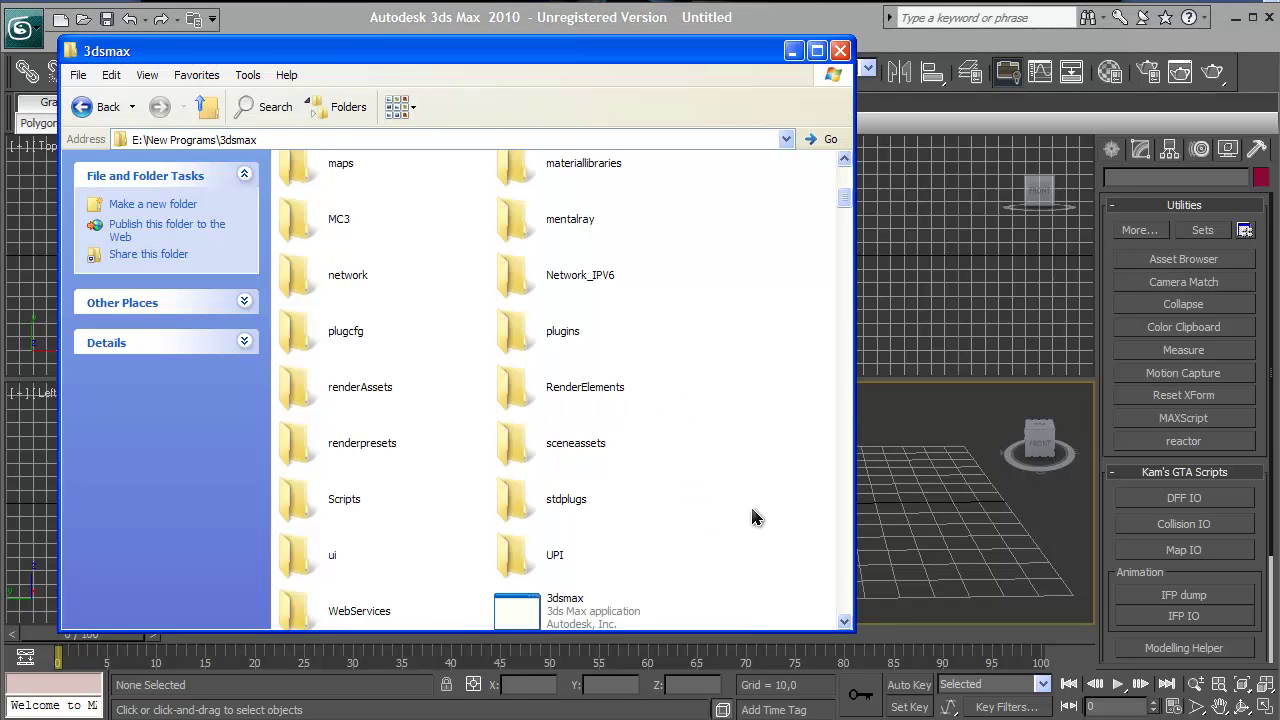
double_click(334, 495)
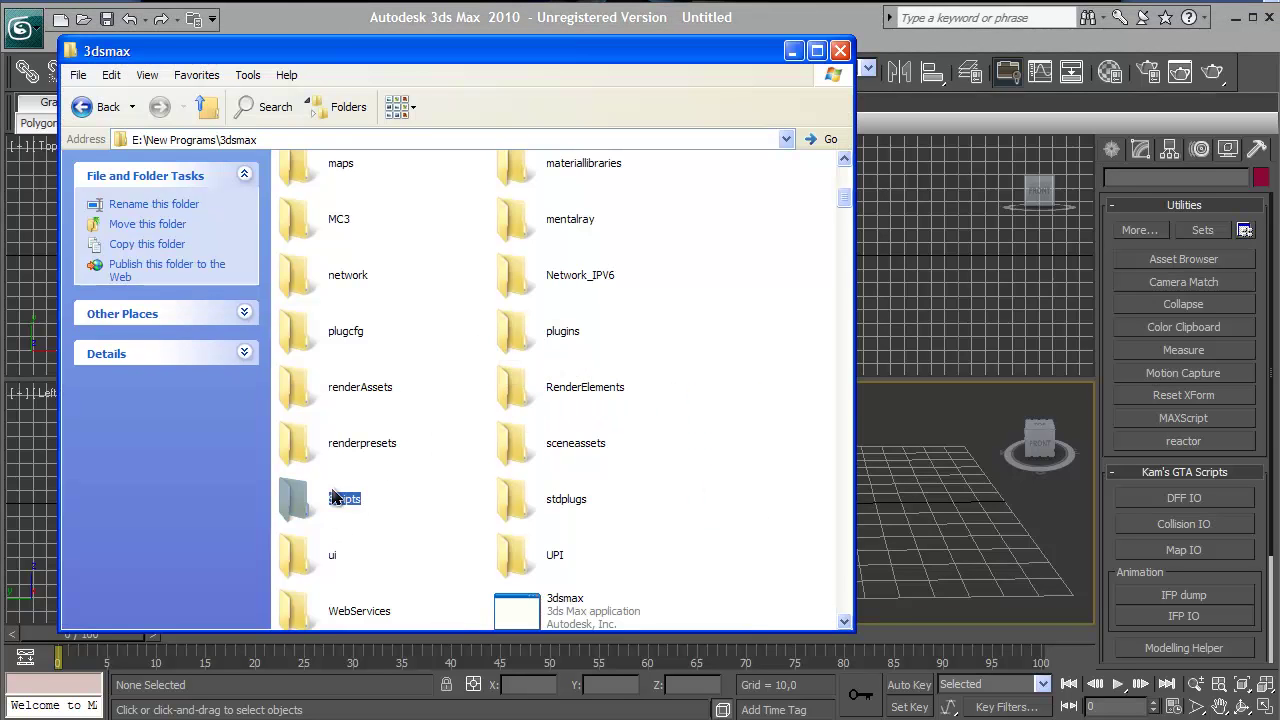
drag(466, 366, 651, 556)
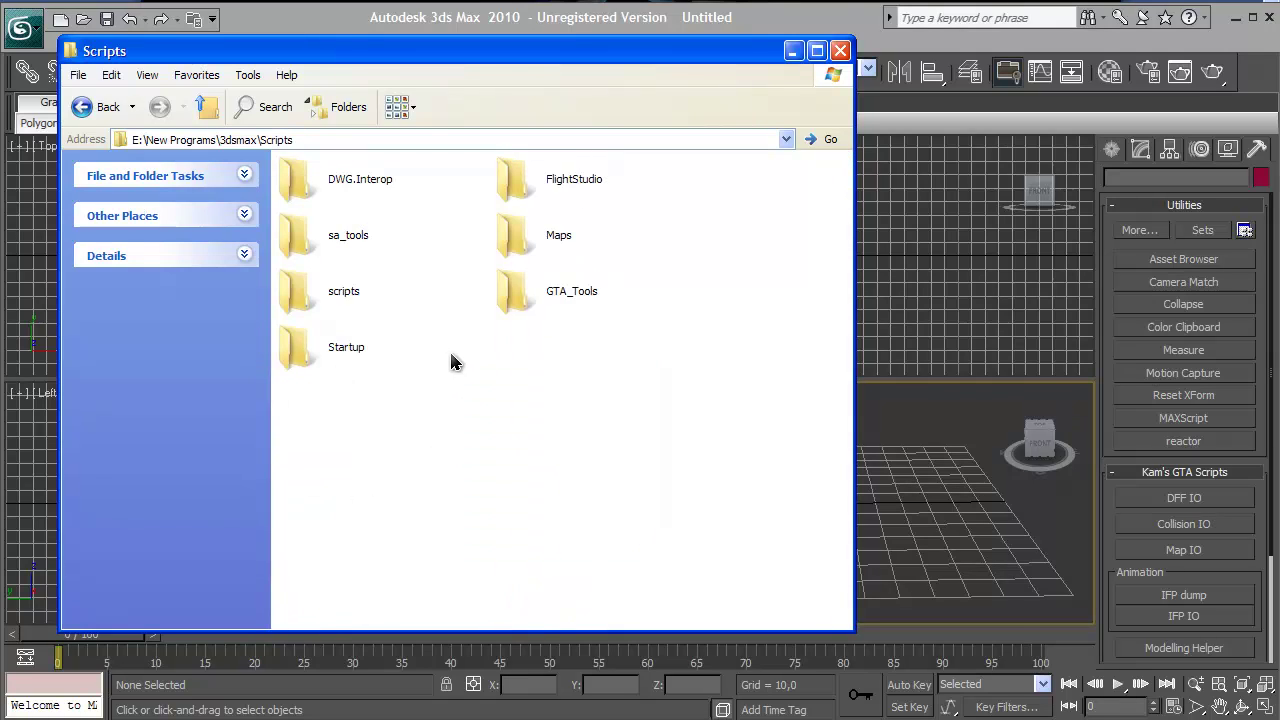
double_click(335, 236)
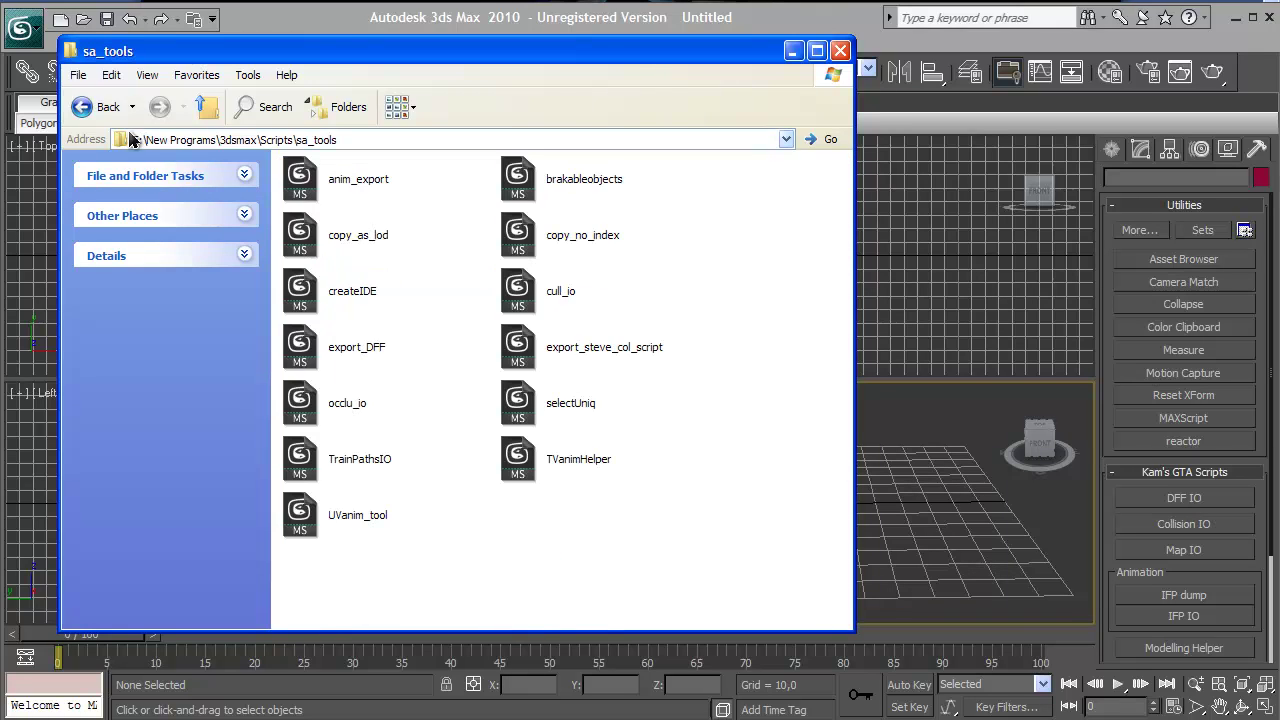
click(82, 107)
click(427, 238)
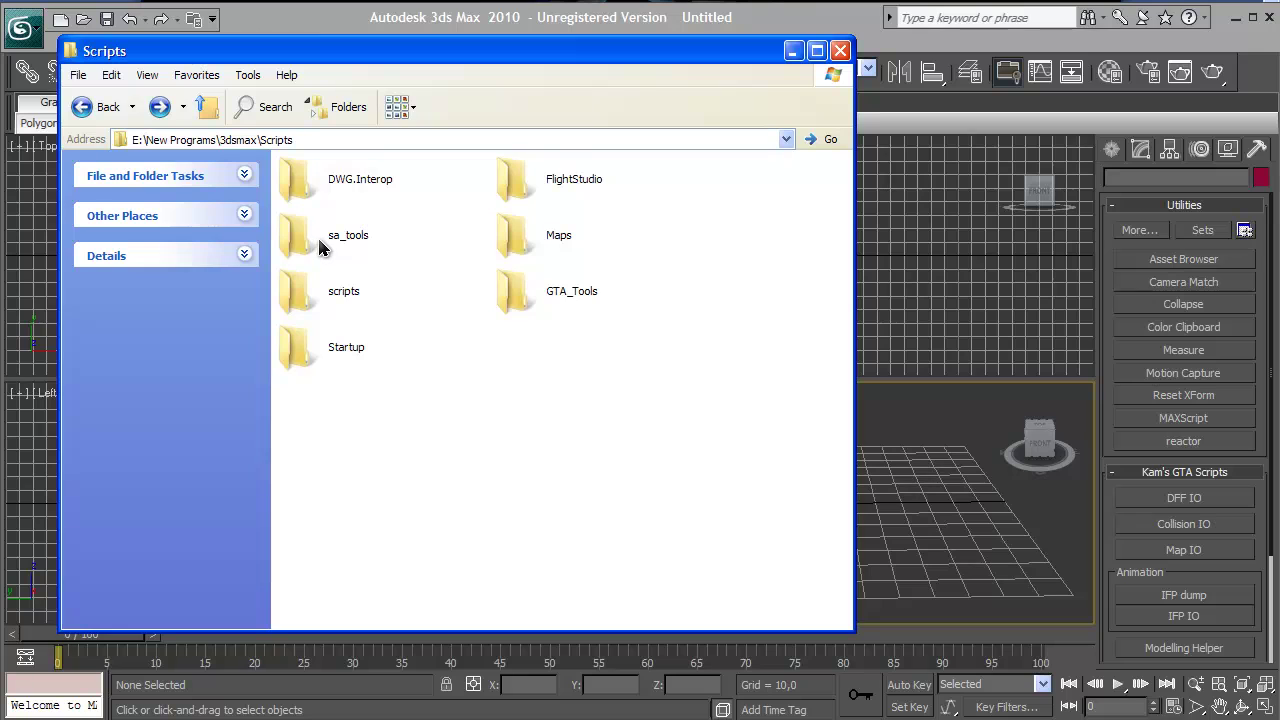
Go back to the 3dsmax folder, reopen Scripts to review its subfolders, and return to 3ds Max.
click(82, 107)
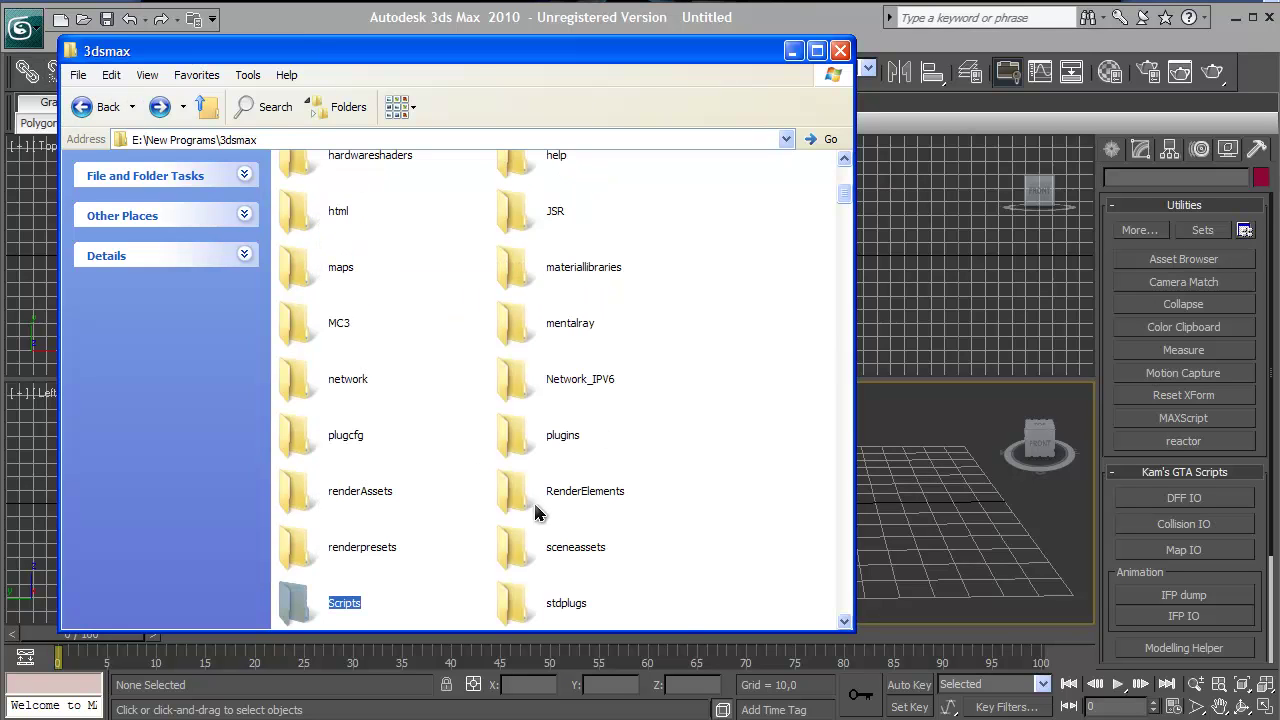
double_click(335, 603)
drag(490, 448, 870, 645)
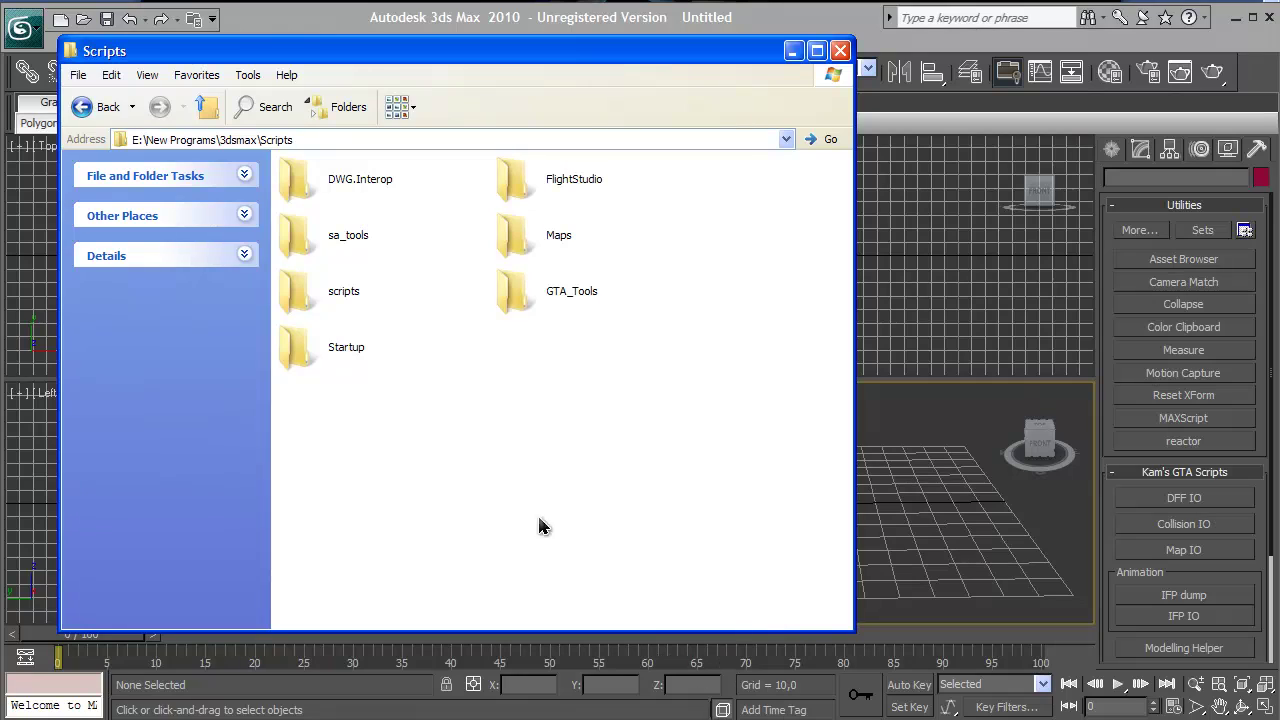
click(297, 19)
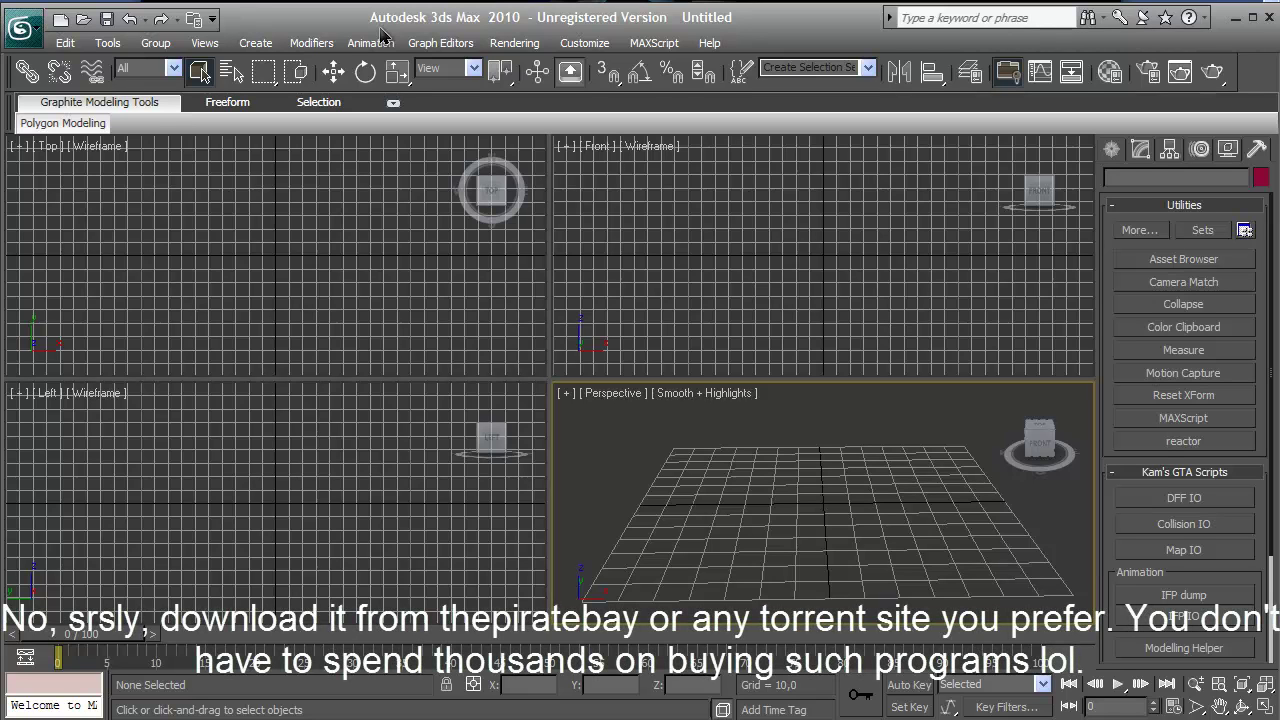
key(alt+Tab)
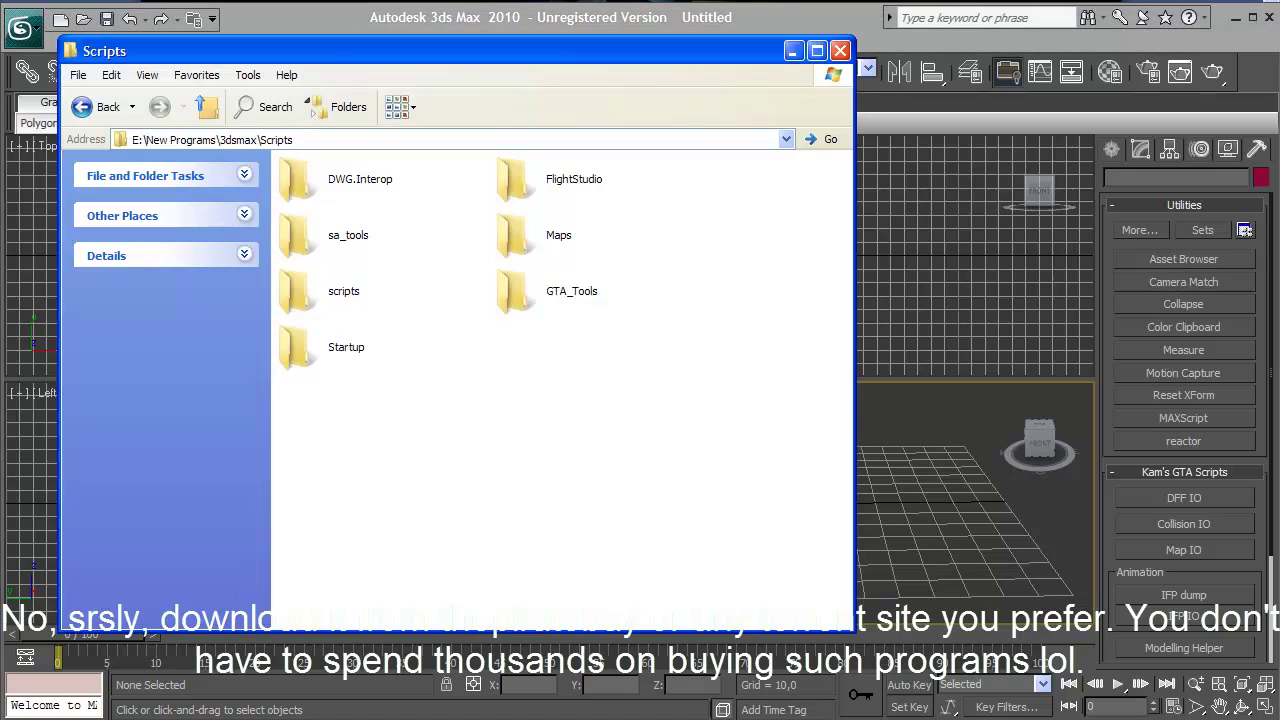
key(alt+Tab)
key(alt+Tab)
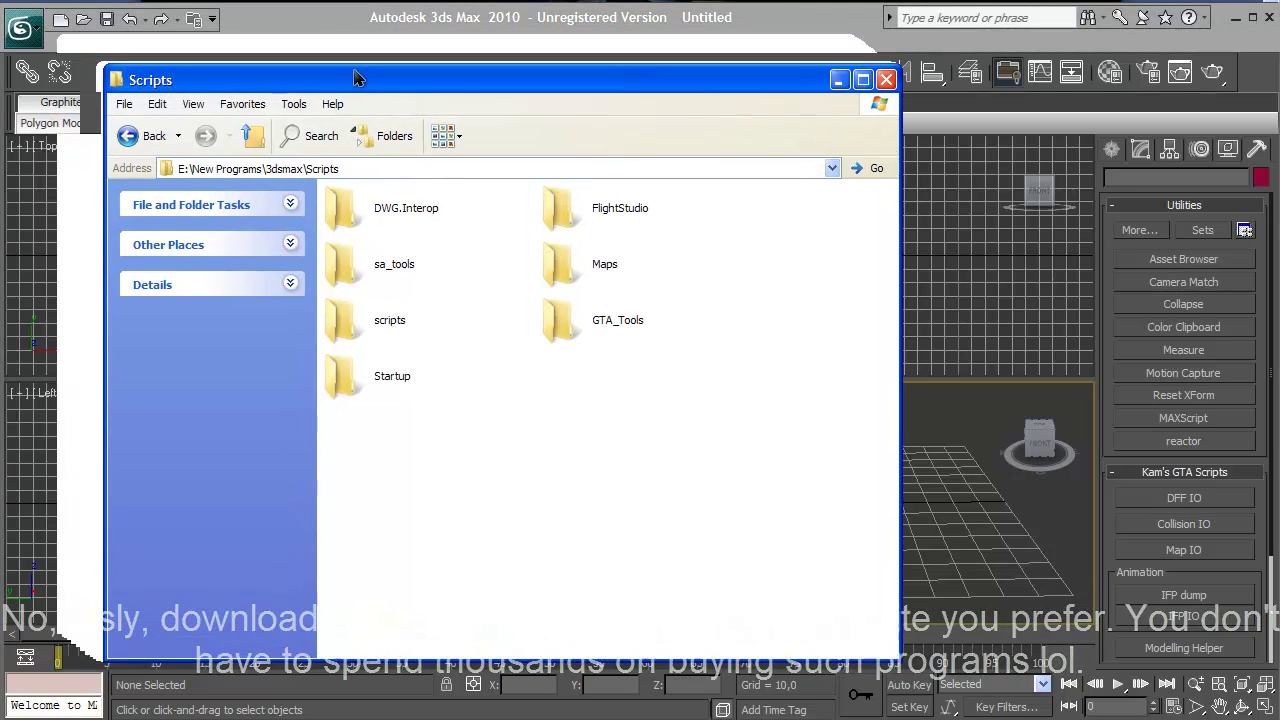
click(375, 18)
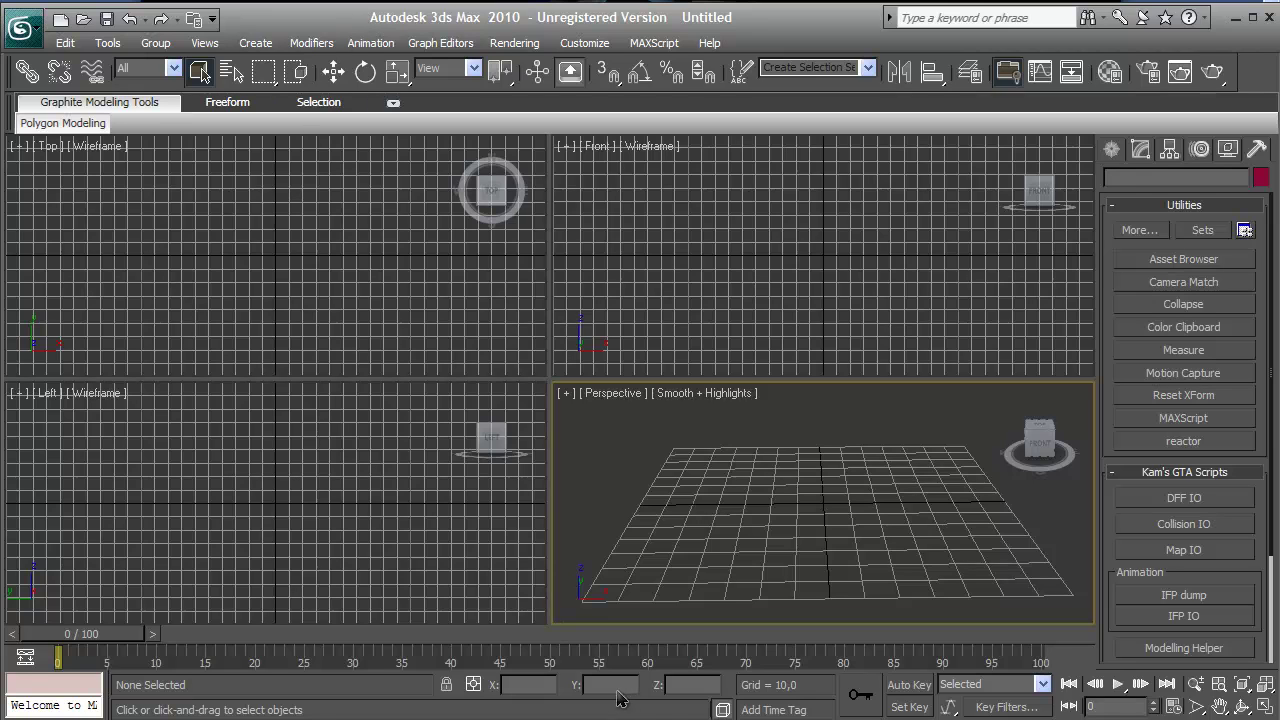
Go from the Col Editor folder to the Ready folder in Models, view the text model files, and return to 3ds Max.
key(alt+Tab)
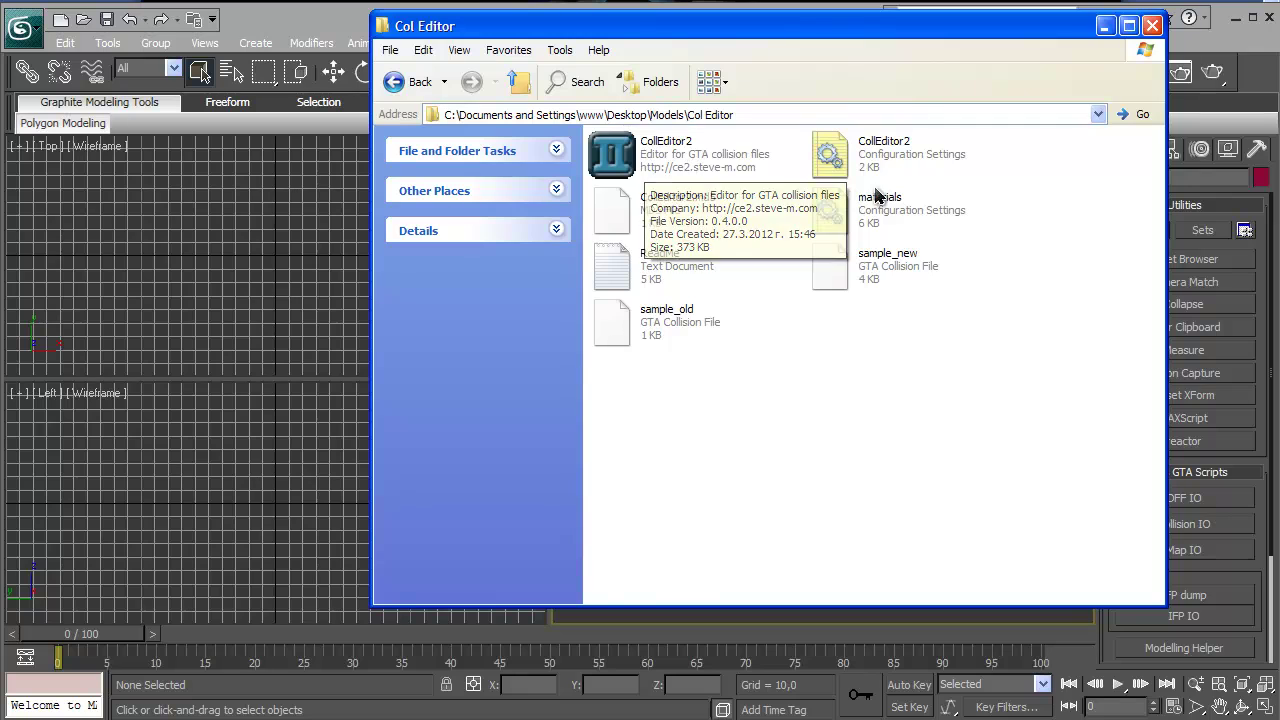
click(520, 84)
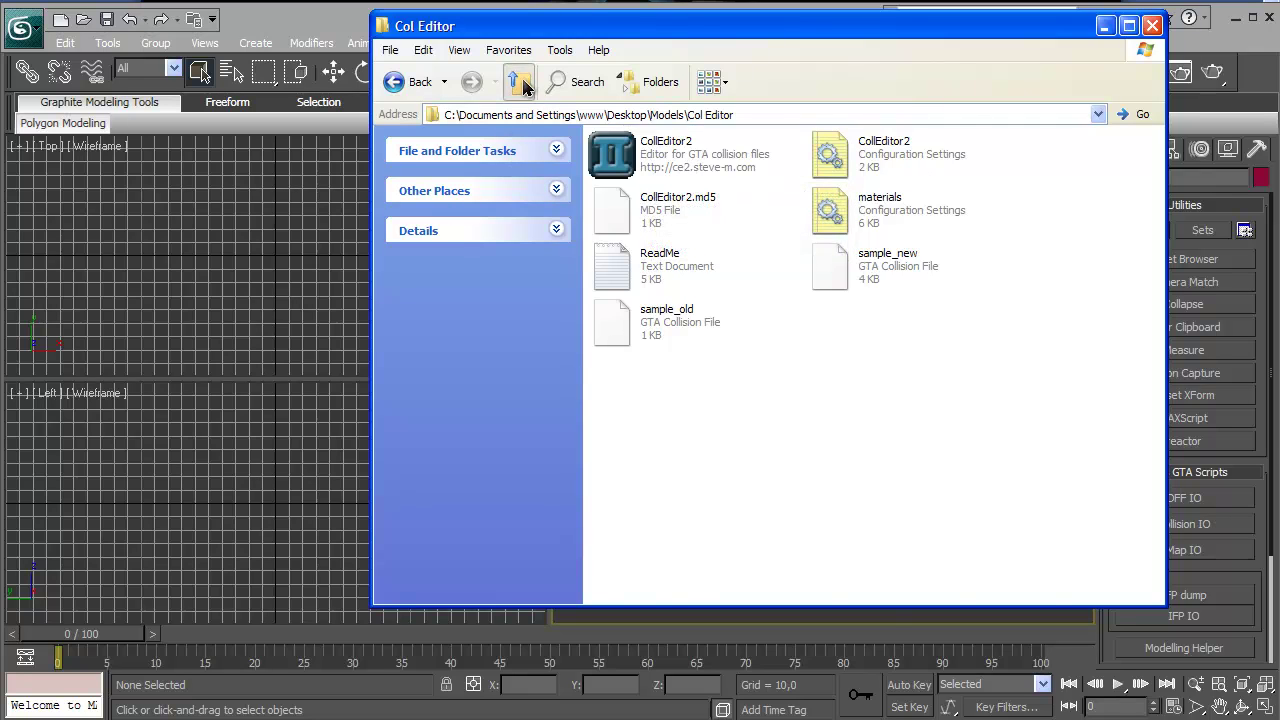
drag(729, 264, 990, 285)
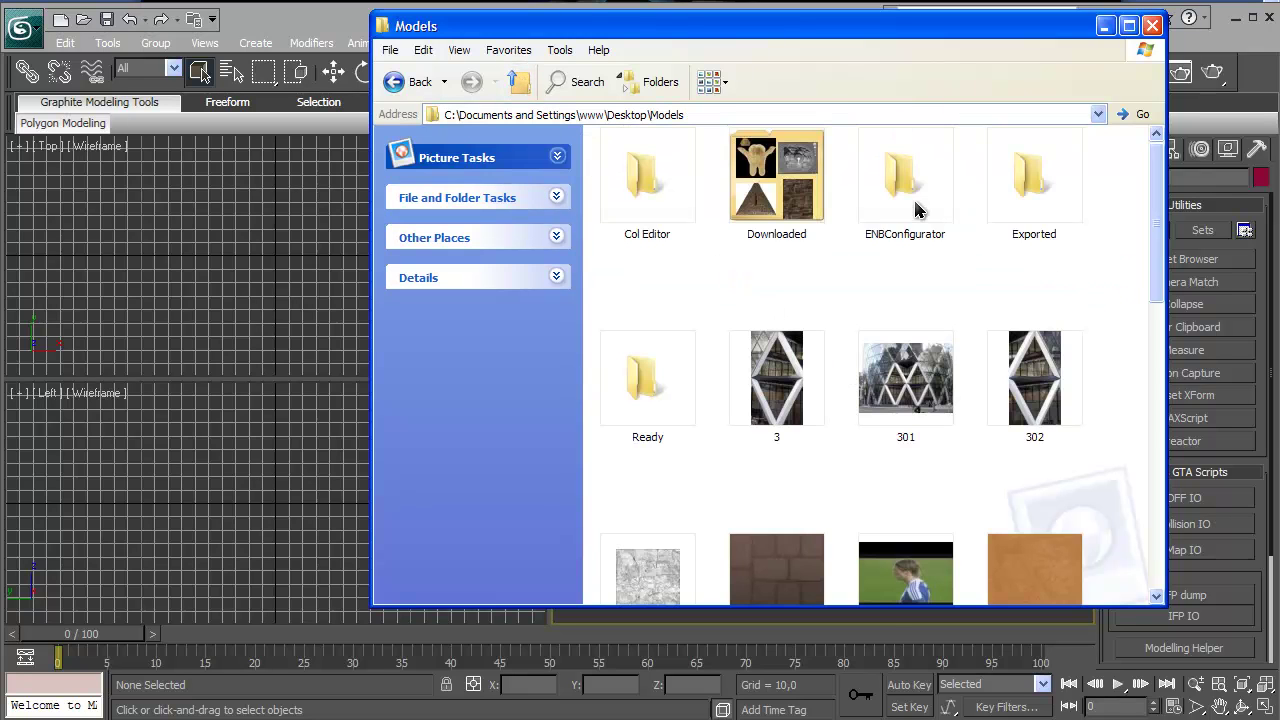
double_click(672, 360)
double_click(866, 452)
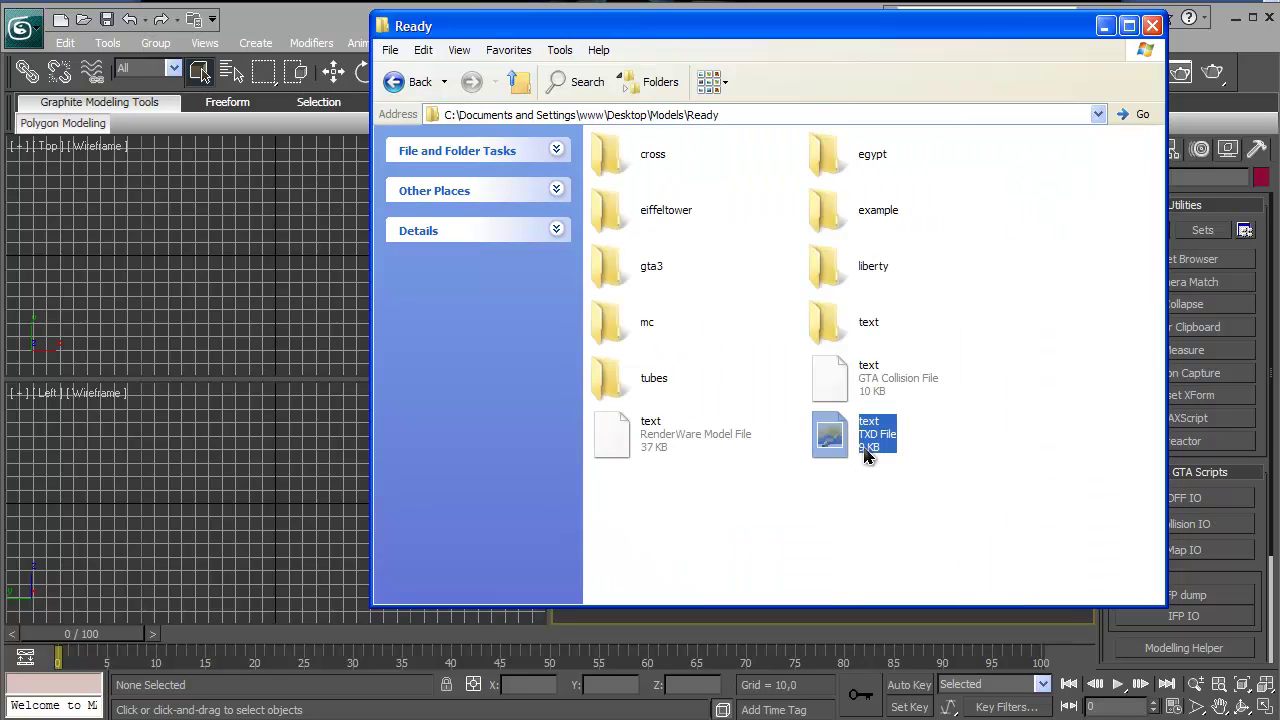
click(920, 201)
click(928, 551)
click(410, 82)
click(300, 28)
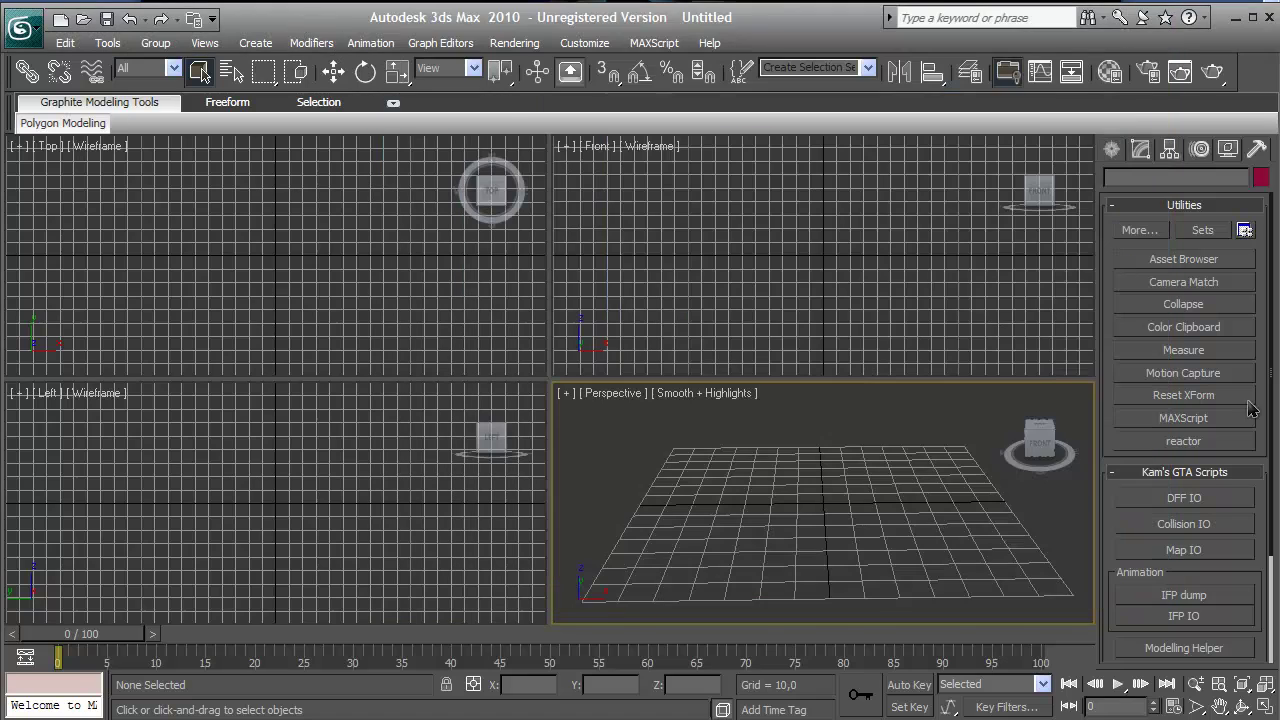
drag(1057, 445, 1062, 440)
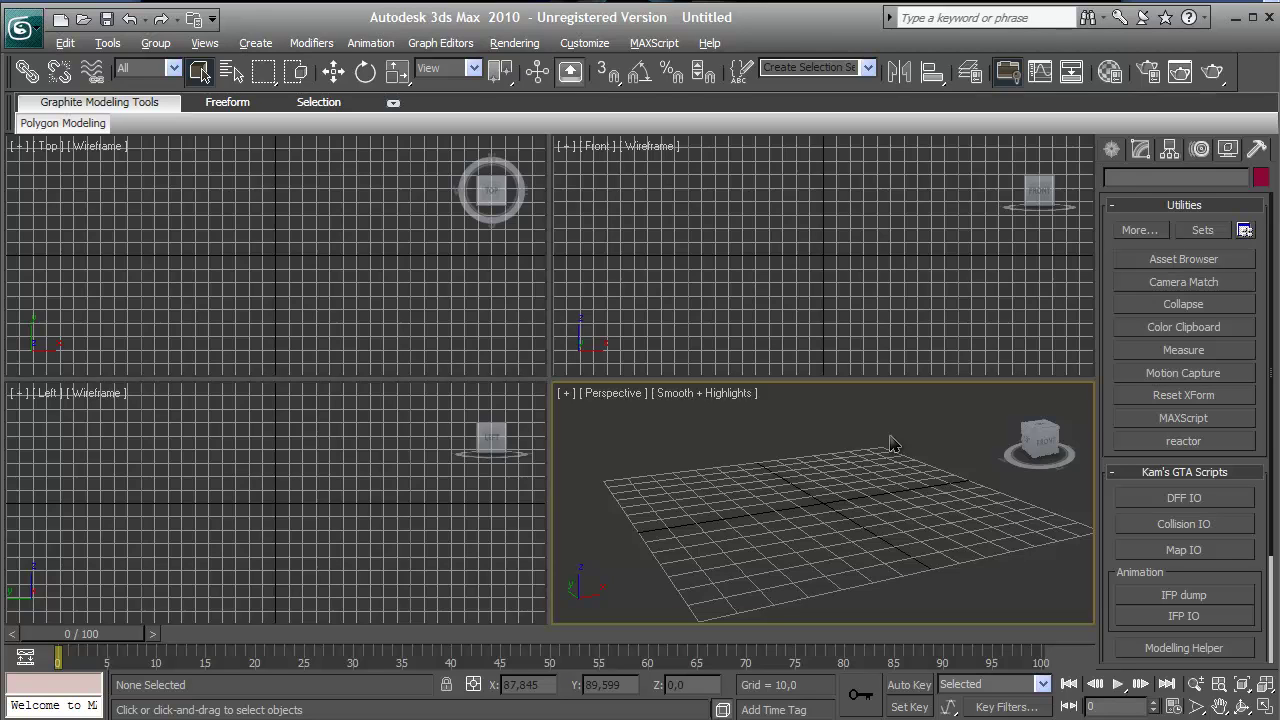
Maximize the Perspective viewport, angle the view toward the front, and bring up the standard primitives.
key(alt+w)
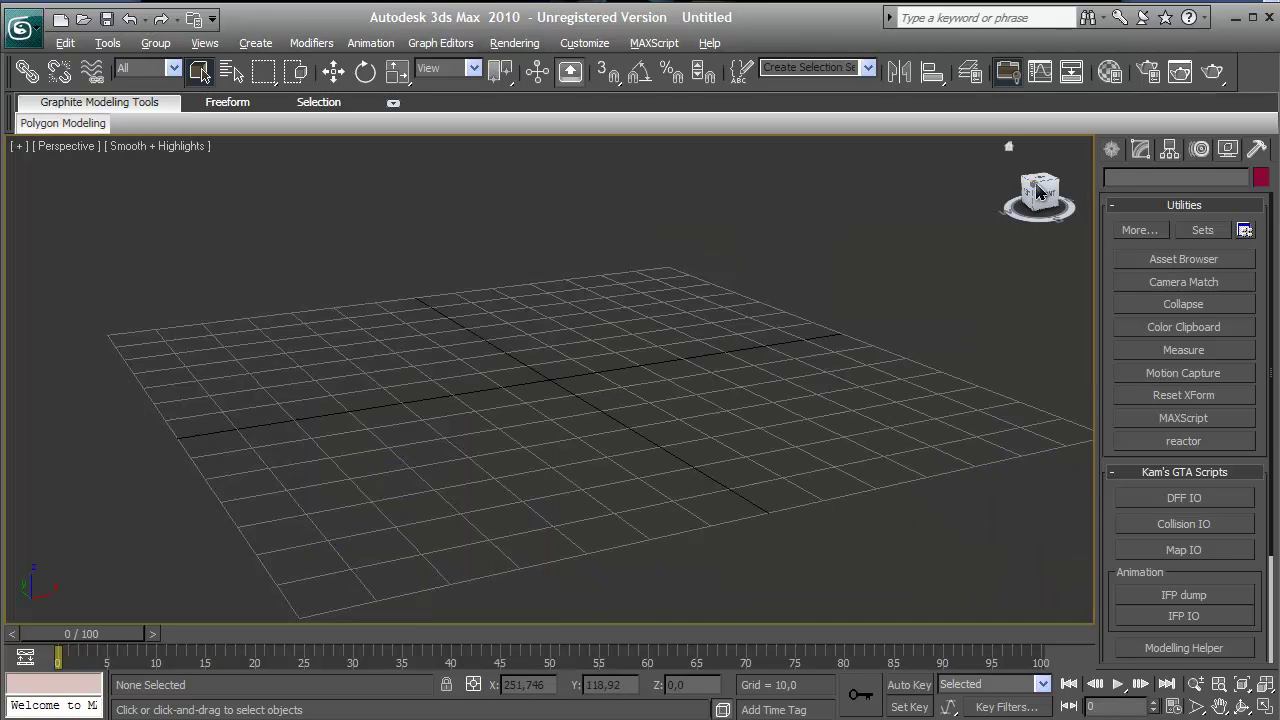
drag(1042, 196, 1010, 193)
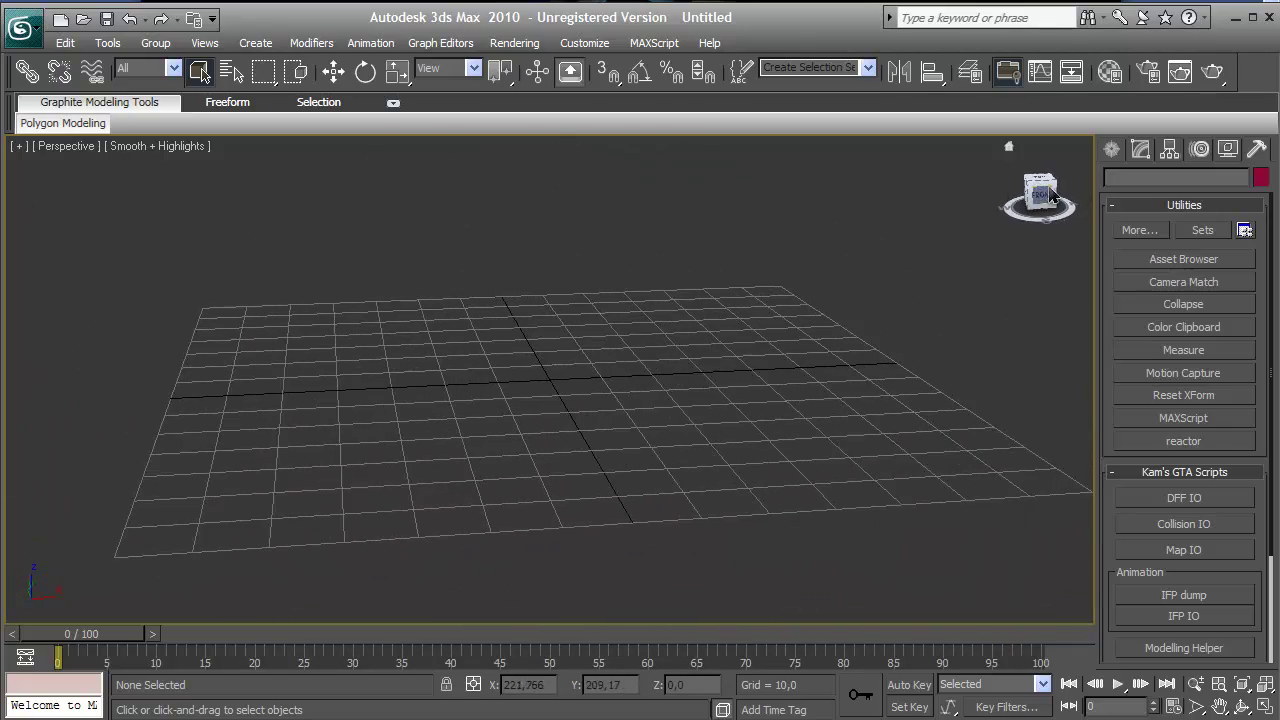
click(1113, 149)
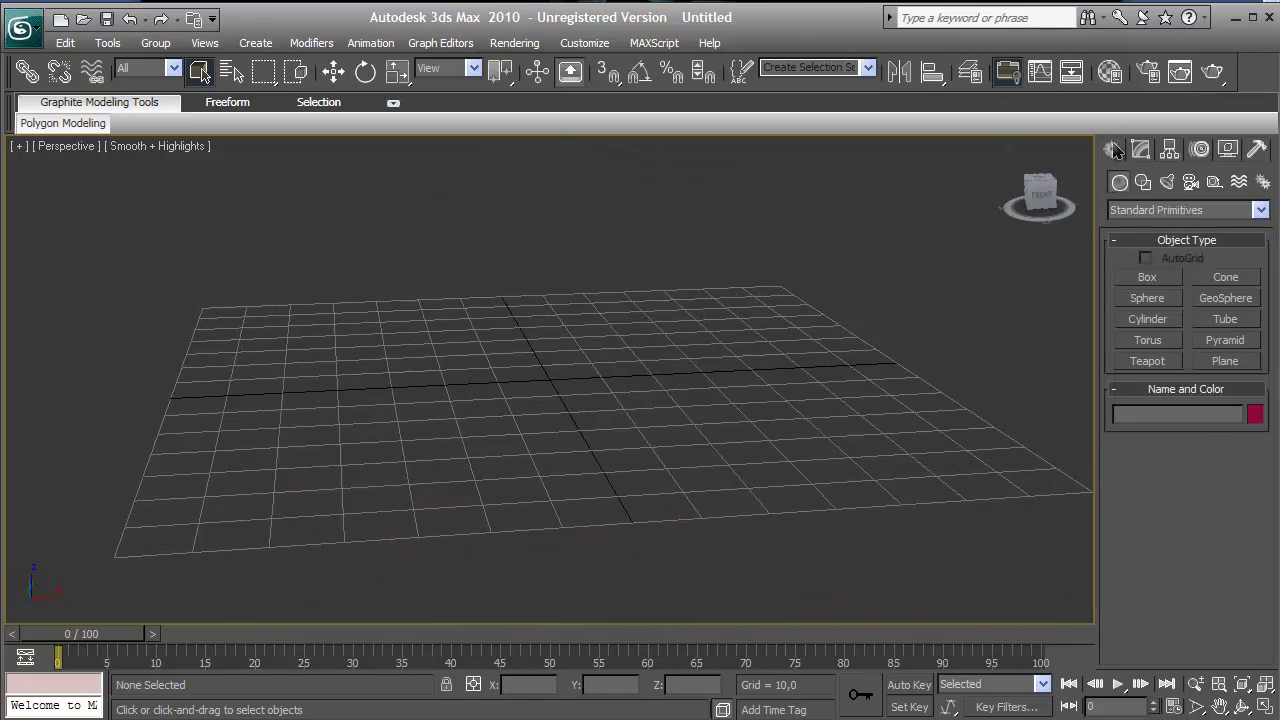
Draw a box about 9.7 wide and 9.6 high beside the grid's centre in the Perspective viewport.
click(1148, 278)
click(1026, 183)
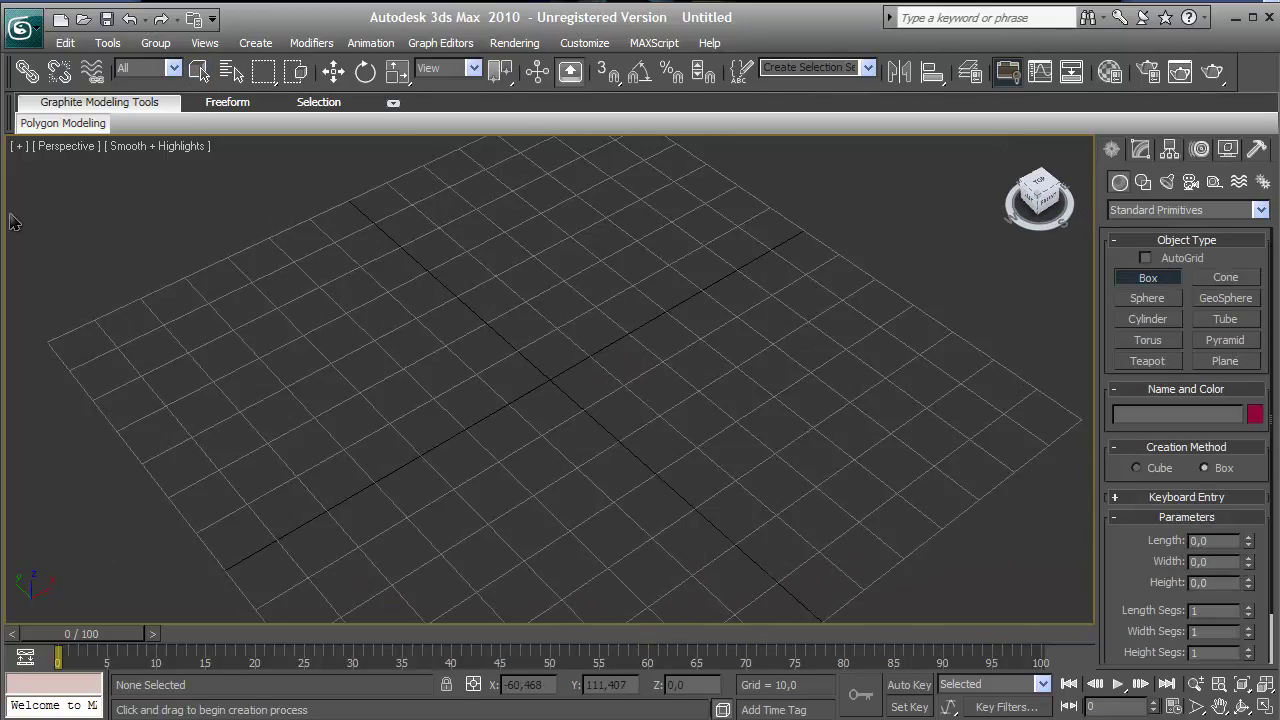
mouse_move(14, 221)
mouse_down()
mouse_move(9, 209)
mouse_move(1080, 195)
mouse_move(20, 197)
mouse_up()
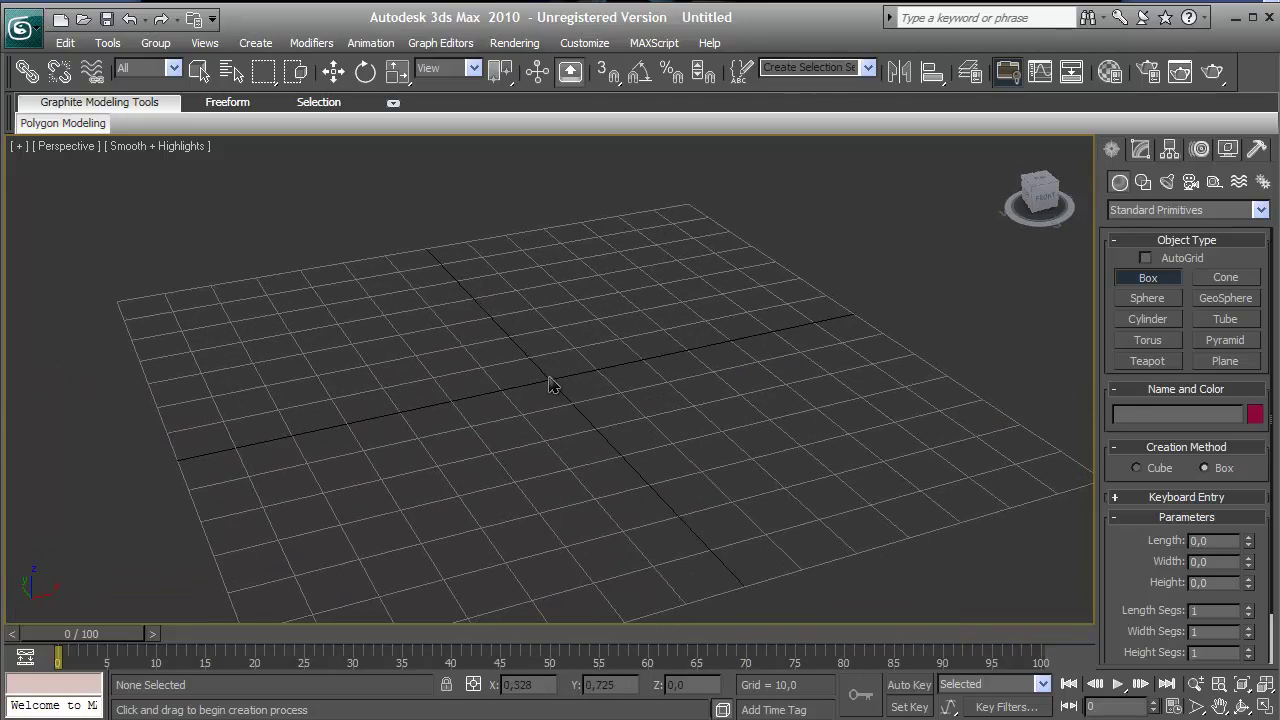
drag(548, 385, 621, 393)
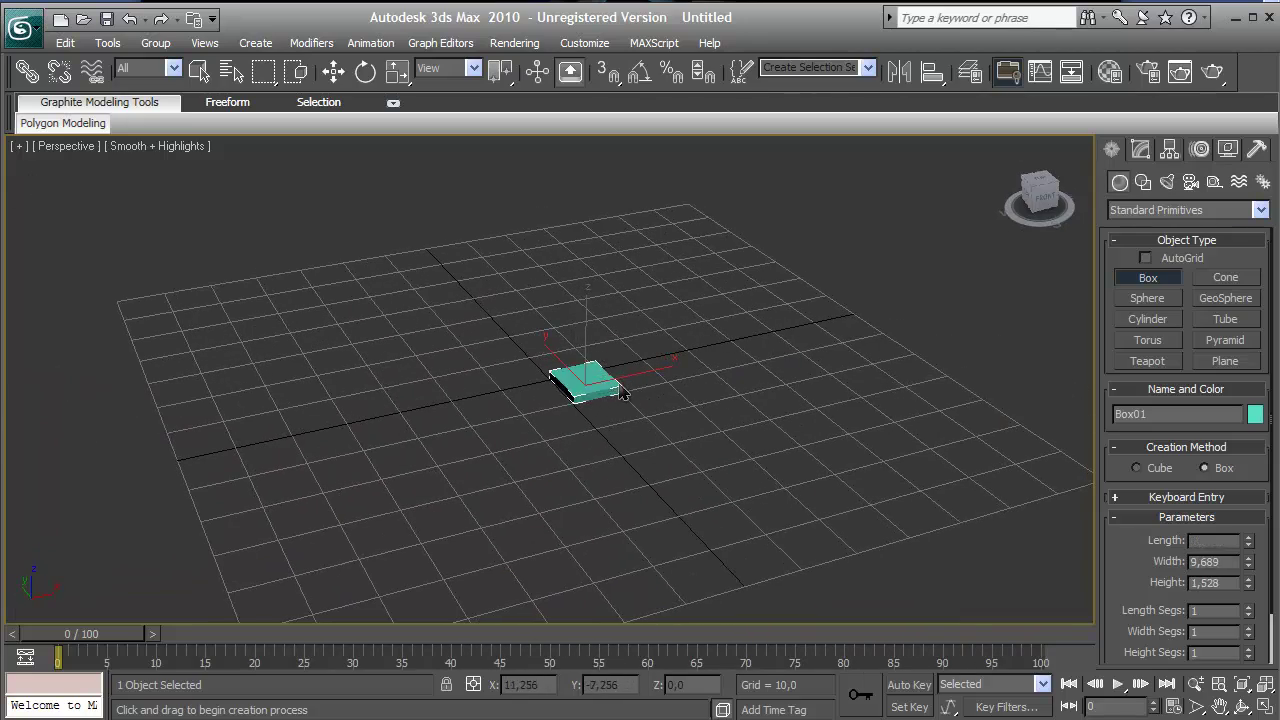
Set the new box's length, width and height to 5 each.
double_click(1212, 541)
text(5)
key(Tab)
text(5)
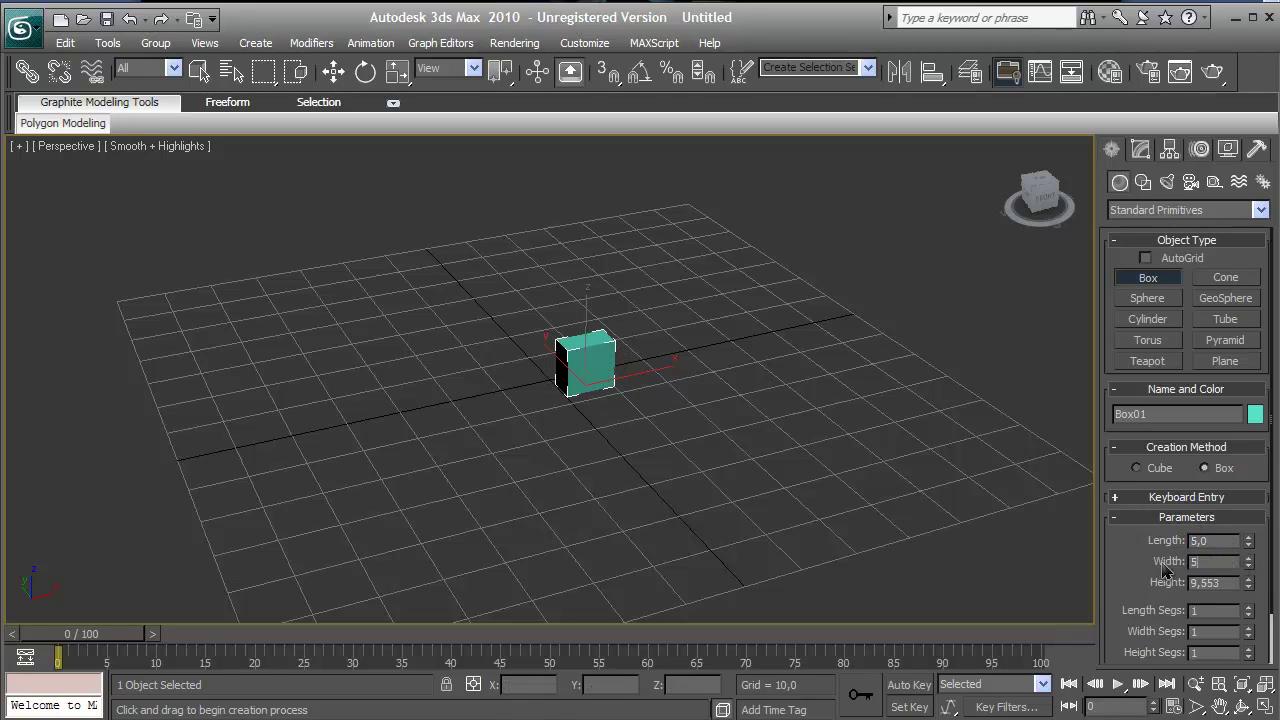
key(Tab)
text(5)
key(Return)
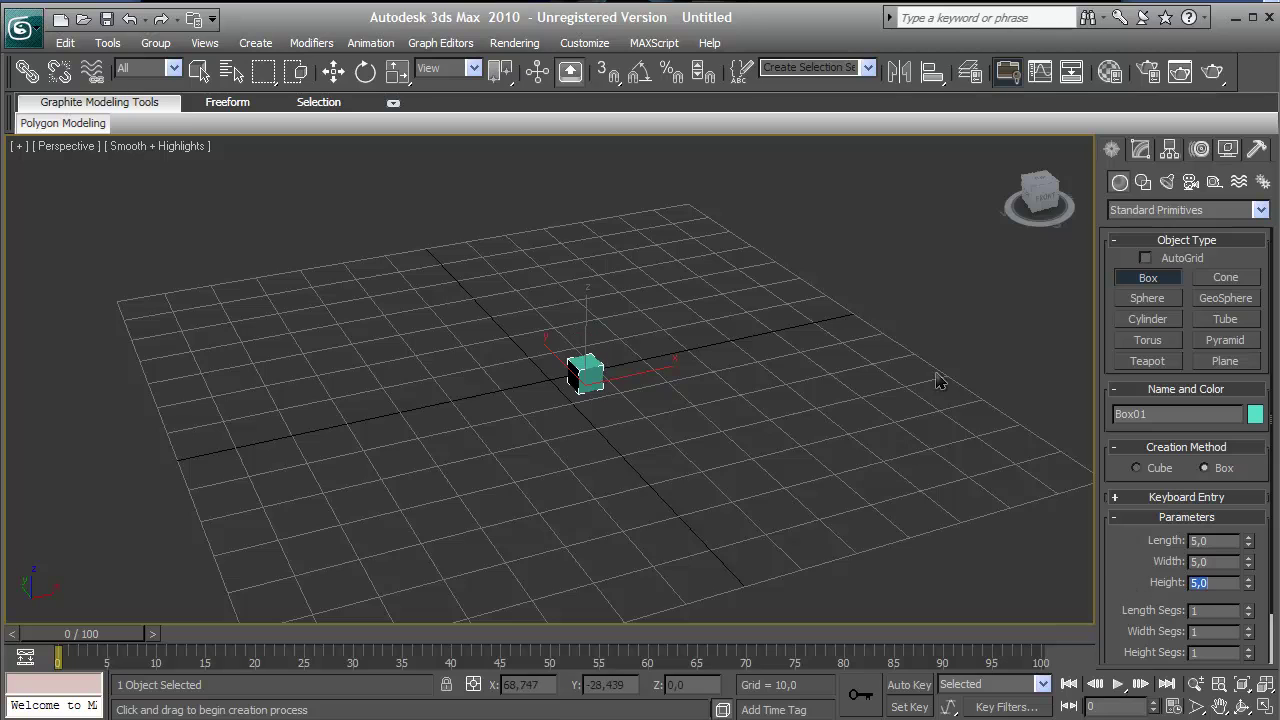
Look closely at the turquoise box in the Perspective viewport, and delete it.
alt+middle_drag(938, 425, 740, 429)
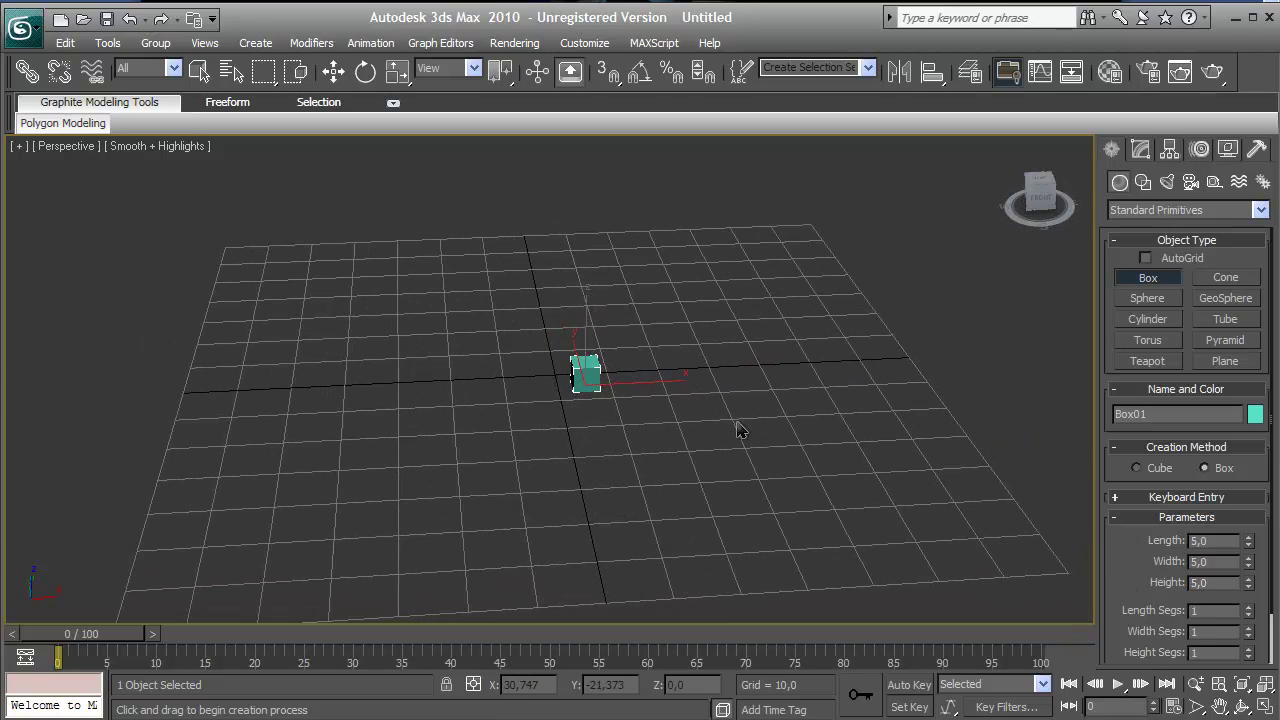
scroll(740, 430, up, 5)
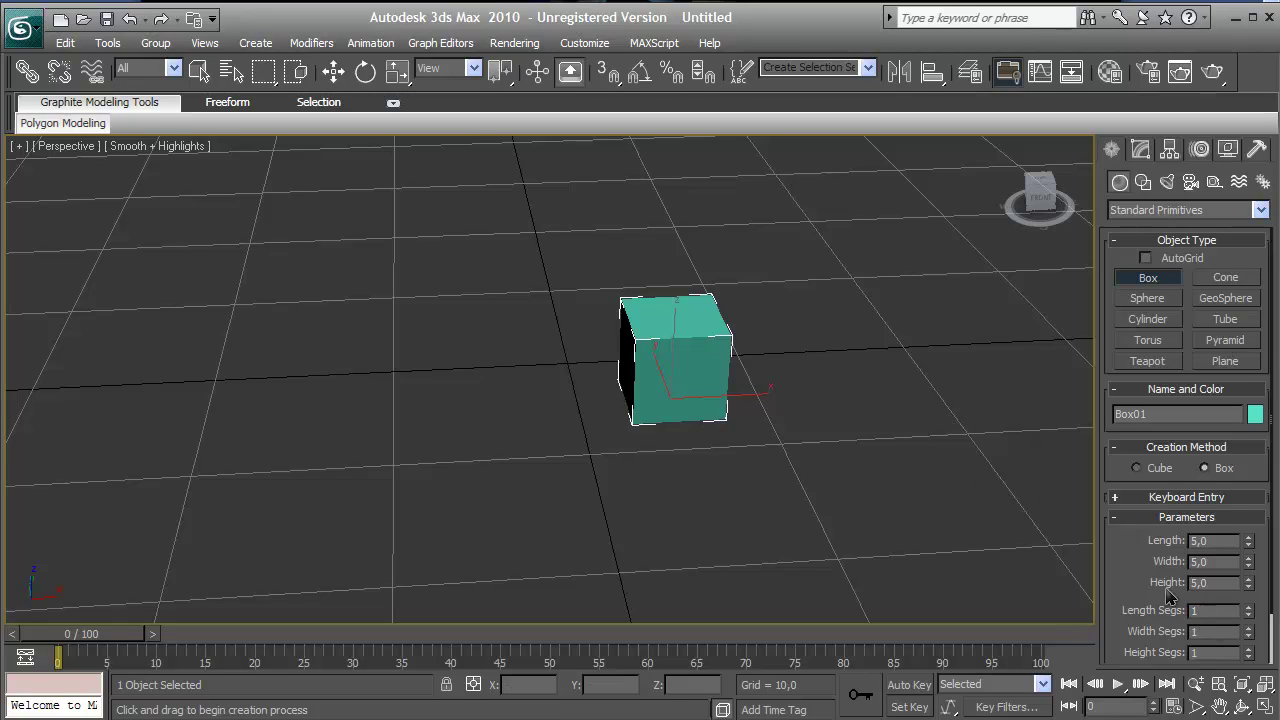
scroll(1168, 595, down, 2)
scroll(1160, 590, up, 2)
scroll(1150, 585, down, 2)
scroll(1135, 570, up, 2)
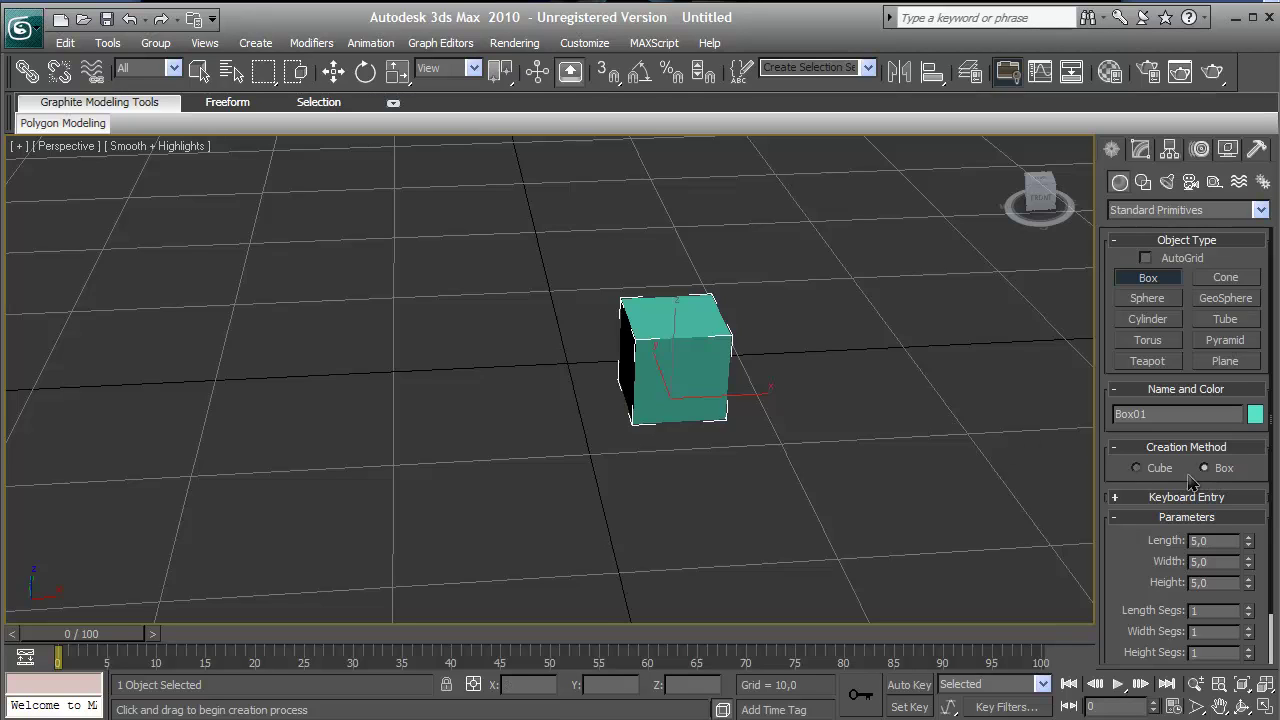
key(Delete)
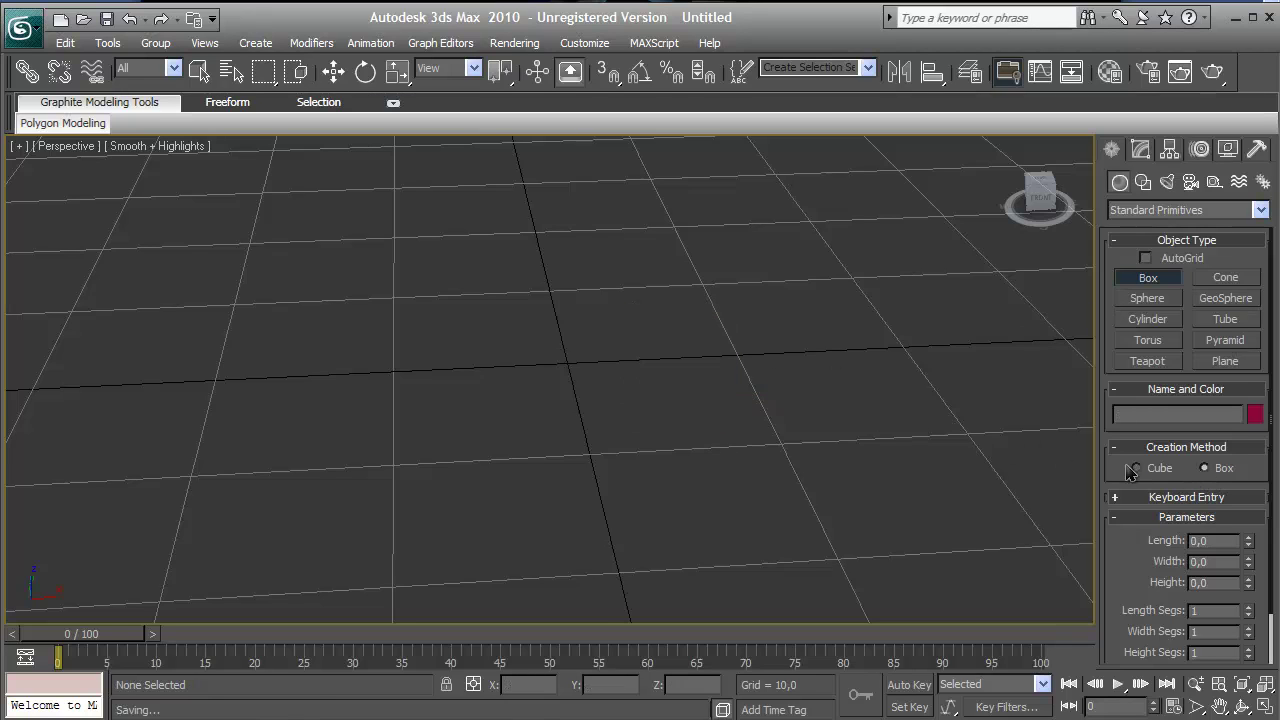
Draw a cube on the grid with the Cube creation method, and delete it.
click(1137, 468)
drag(669, 393, 729, 400)
right_click(677, 353)
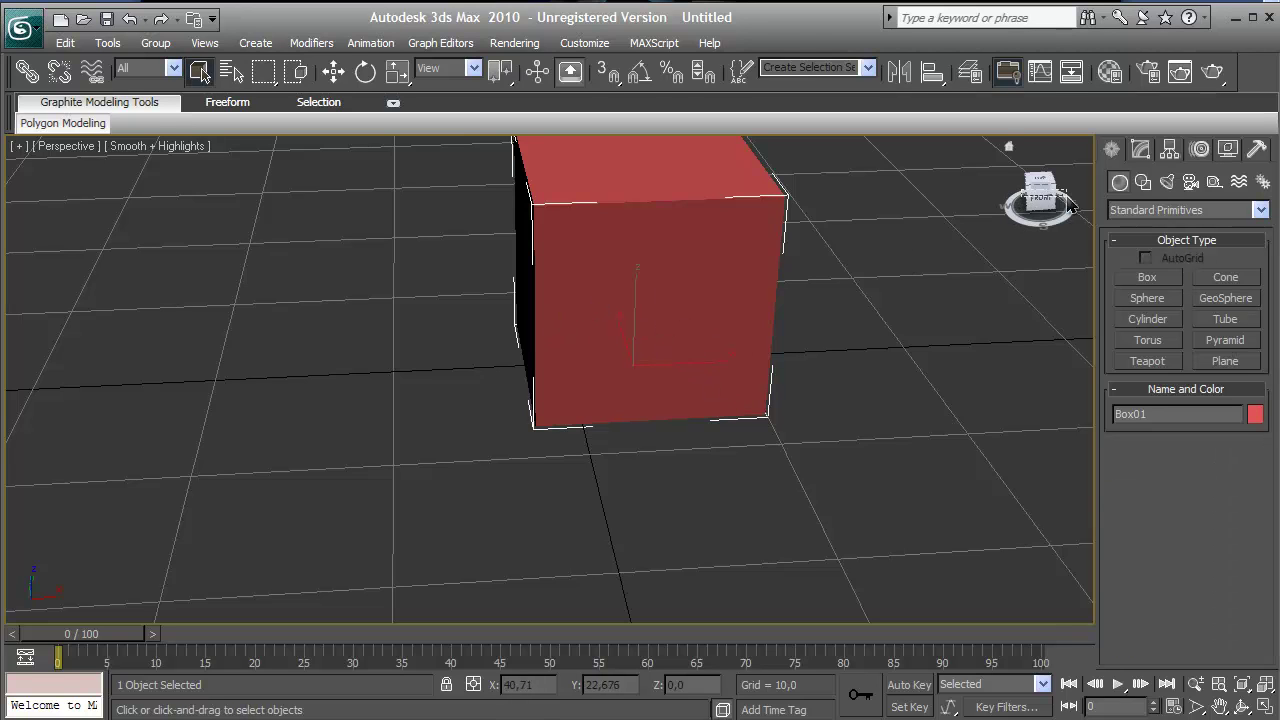
click(953, 208)
click(640, 233)
mouse_move(1036, 196)
mouse_down()
mouse_move(990, 196)
mouse_move(1062, 190)
mouse_move(1032, 186)
mouse_up()
key(Delete)
Draw a box about 12.6 long, 9.1 wide and 8.9 high near the grid's centre using the Box creation method.
click(1140, 278)
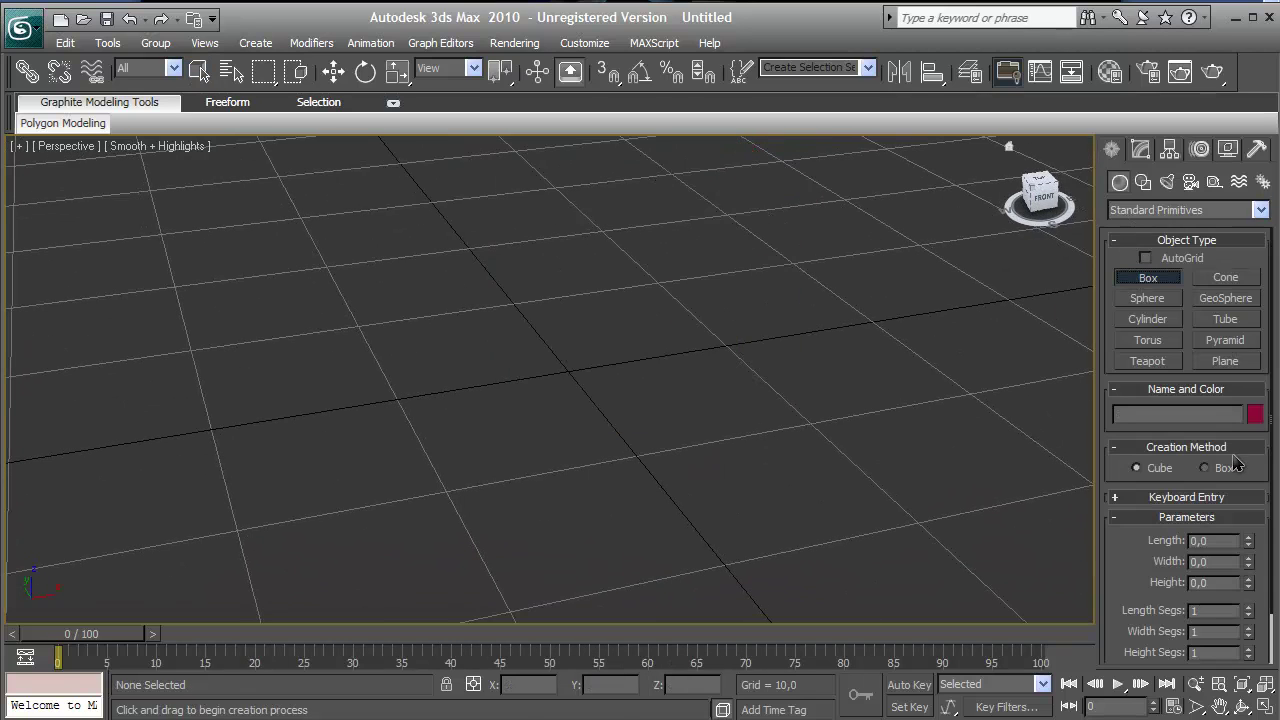
drag(620, 362, 880, 440)
click(906, 288)
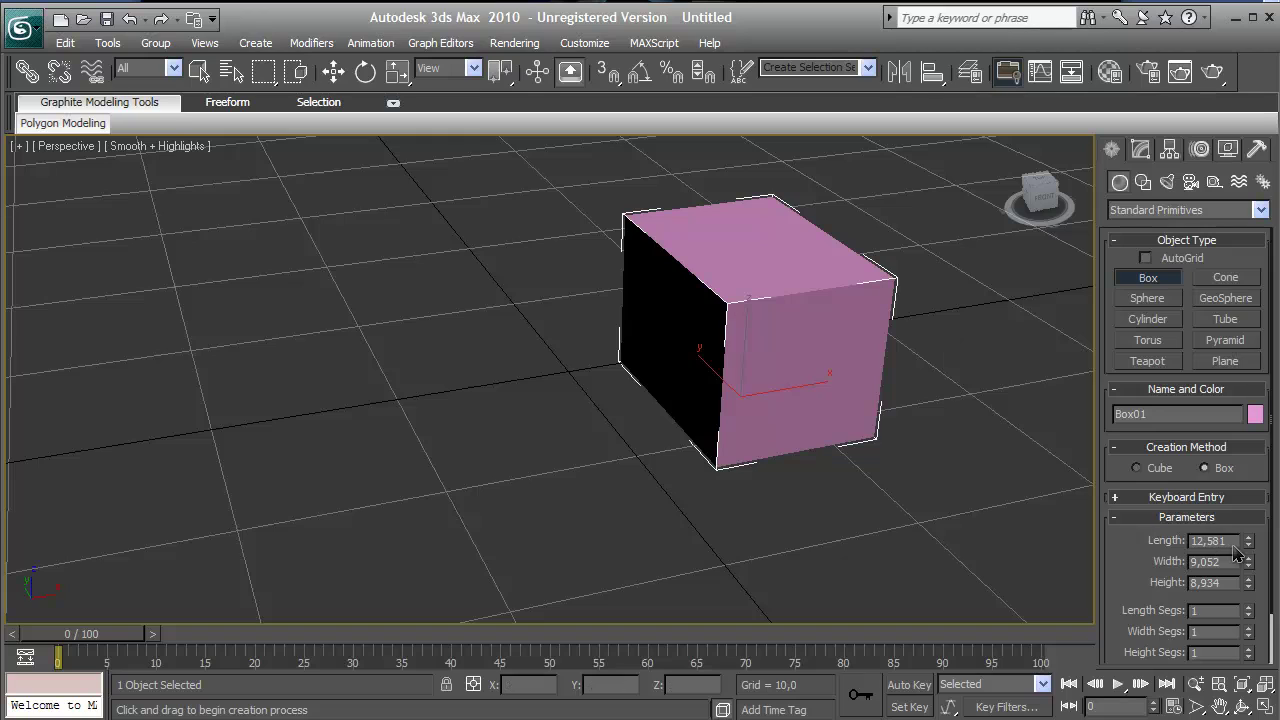
Resize the pink box to a length, width and height of 5 each.
drag(1228, 543, 1121, 548)
text(5)
key(Return)
drag(1225, 562, 1076, 561)
text(5)
key(Return)
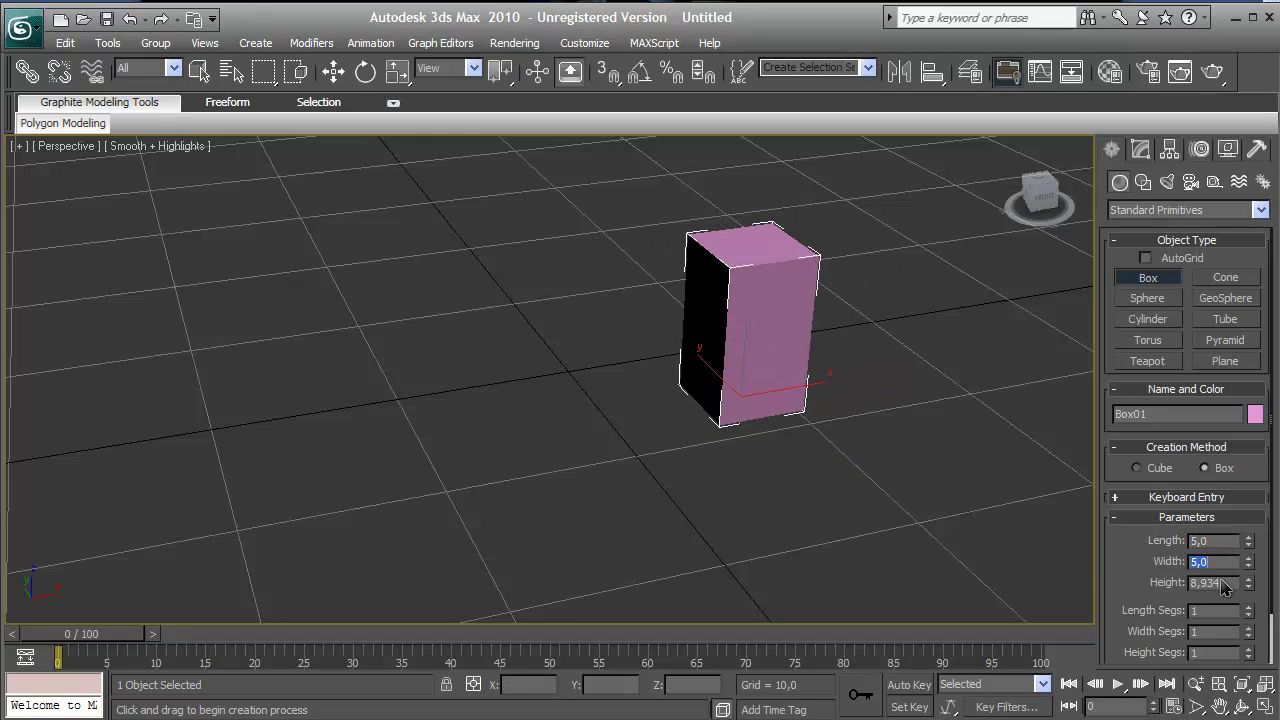
double_click(1215, 583)
text(5)
key(Return)
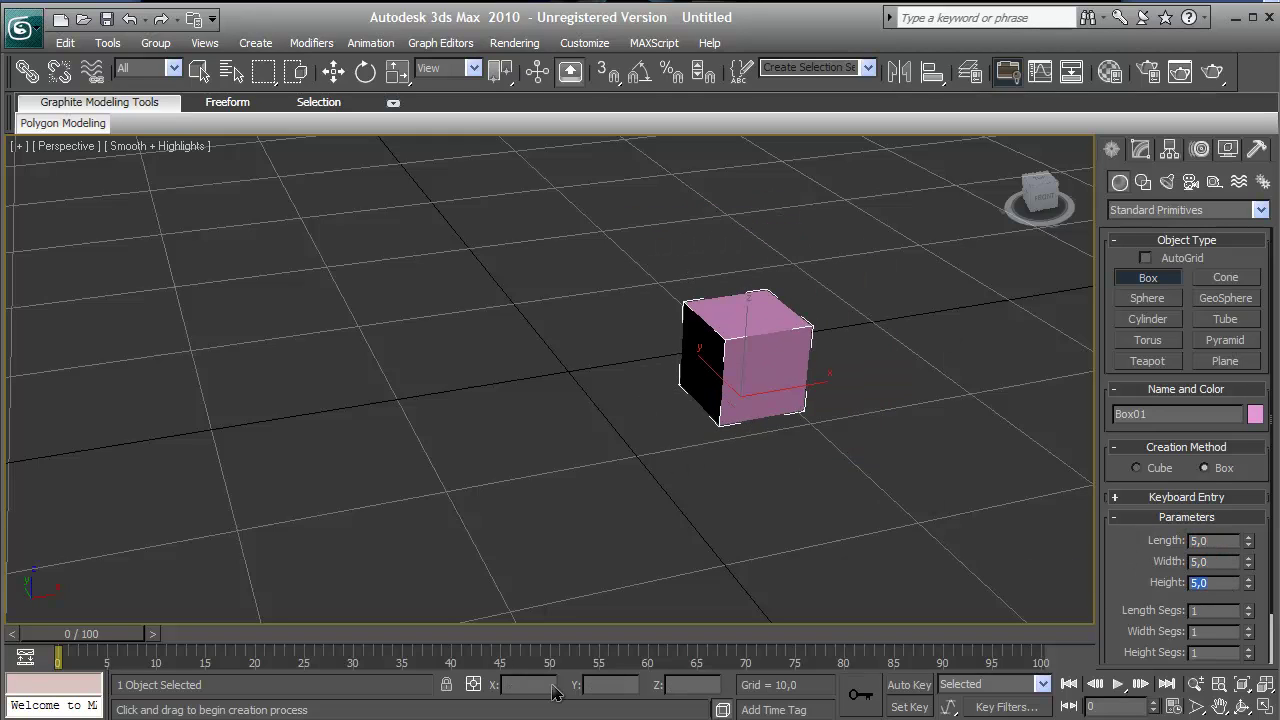
Move the box to the grid's origin by setting its X and Y positions to 0.
right_click(772, 366)
right_click(768, 364)
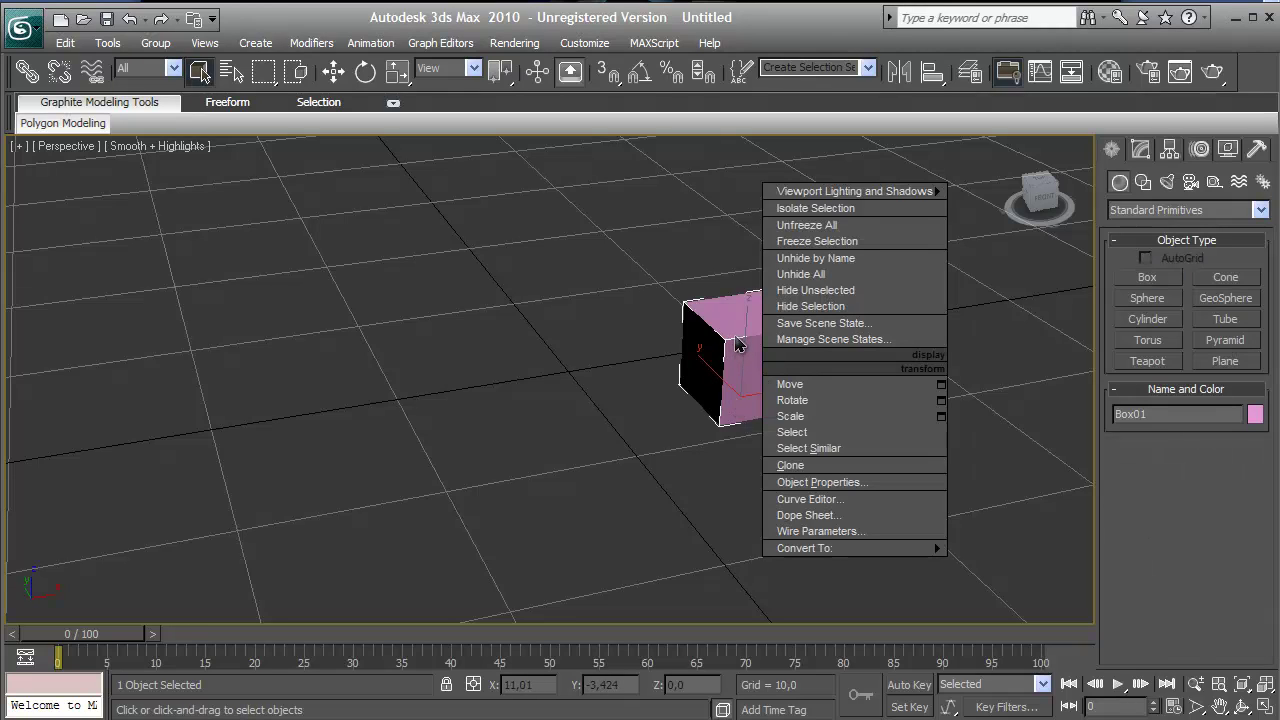
click(830, 386)
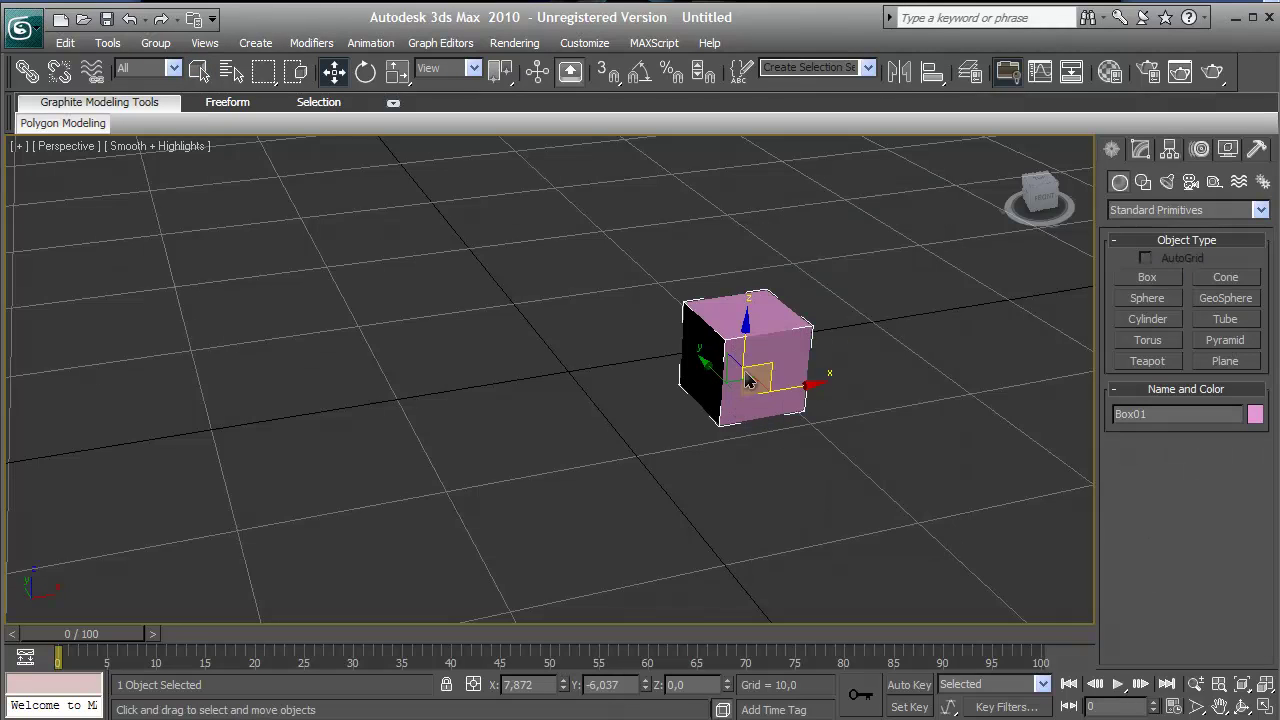
drag(818, 386, 596, 423)
drag(536, 686, 425, 695)
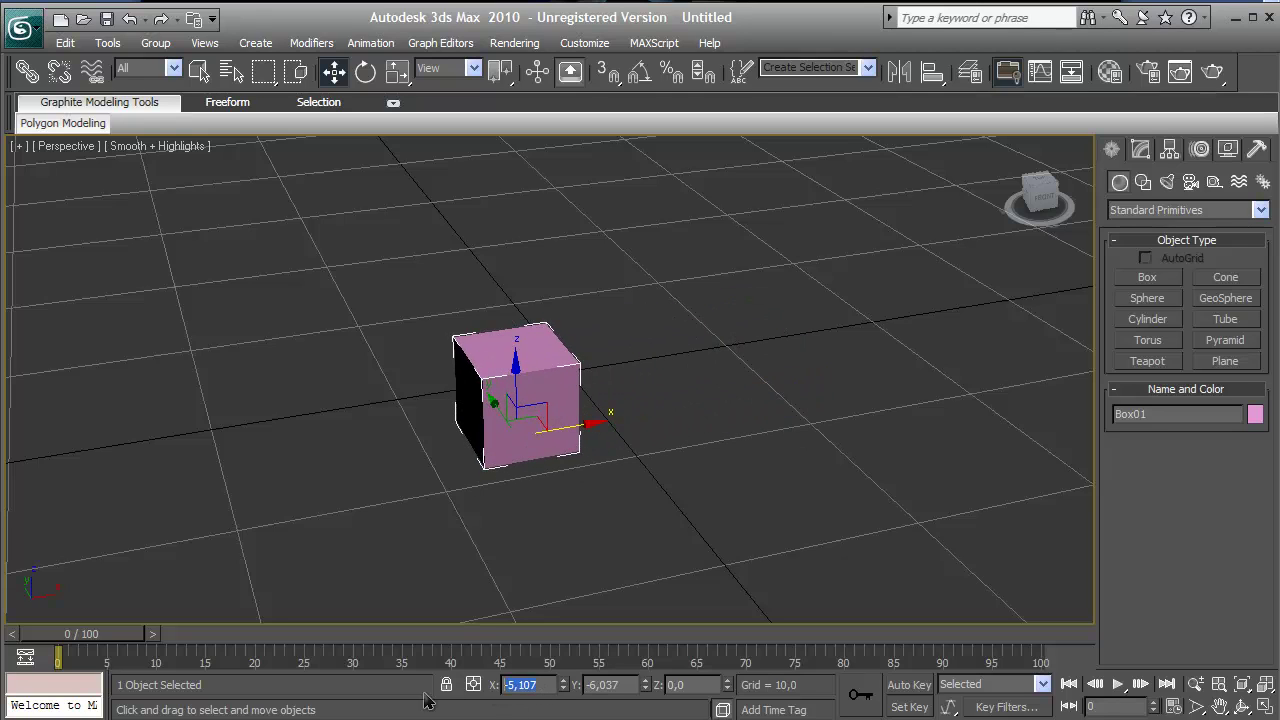
text(0)
key(Return)
drag(634, 685, 468, 682)
text(0)
key(Return)
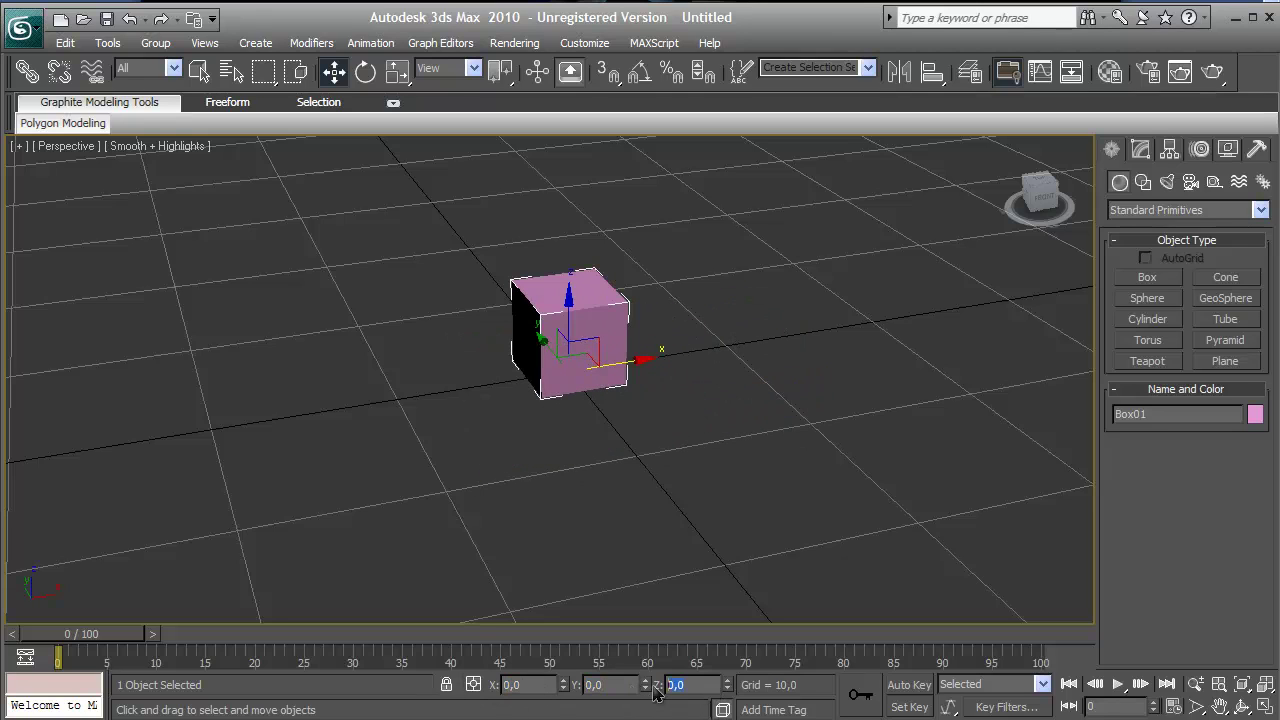
mouse_move(1037, 193)
mouse_down()
mouse_move(23, 206)
mouse_move(1042, 197)
mouse_up()
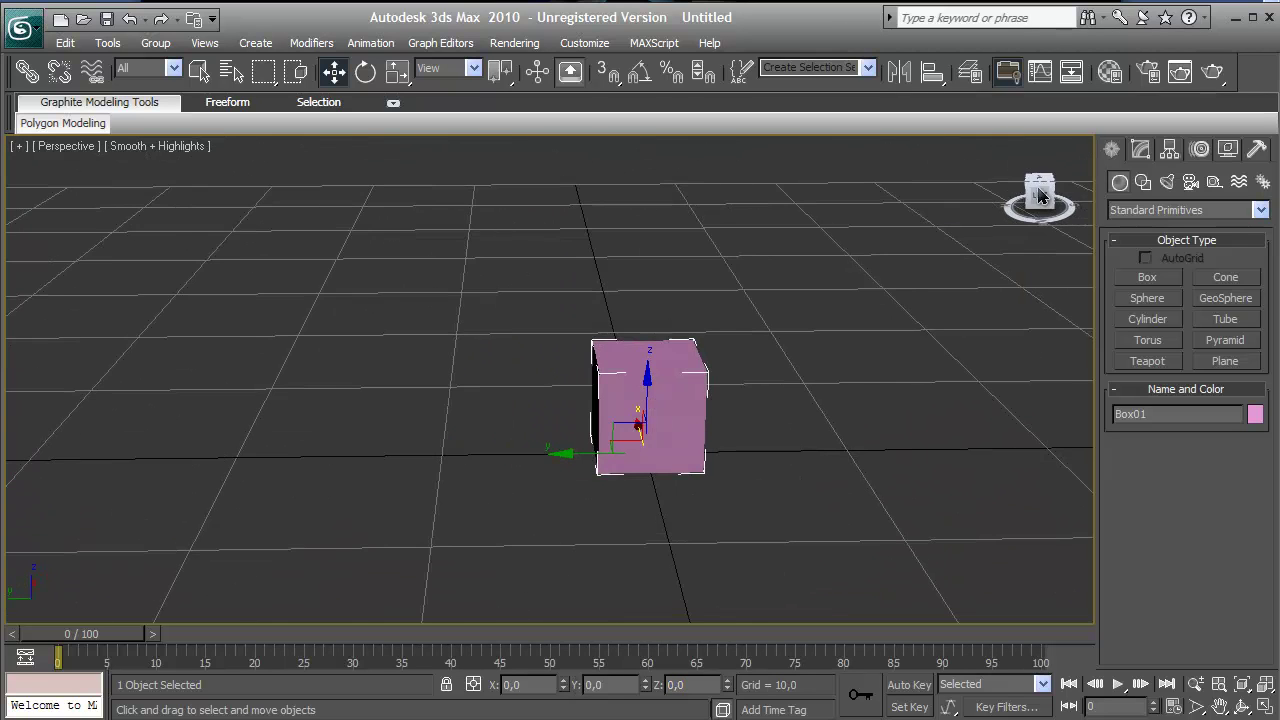
scroll(786, 377, down, 3)
click(1008, 146)
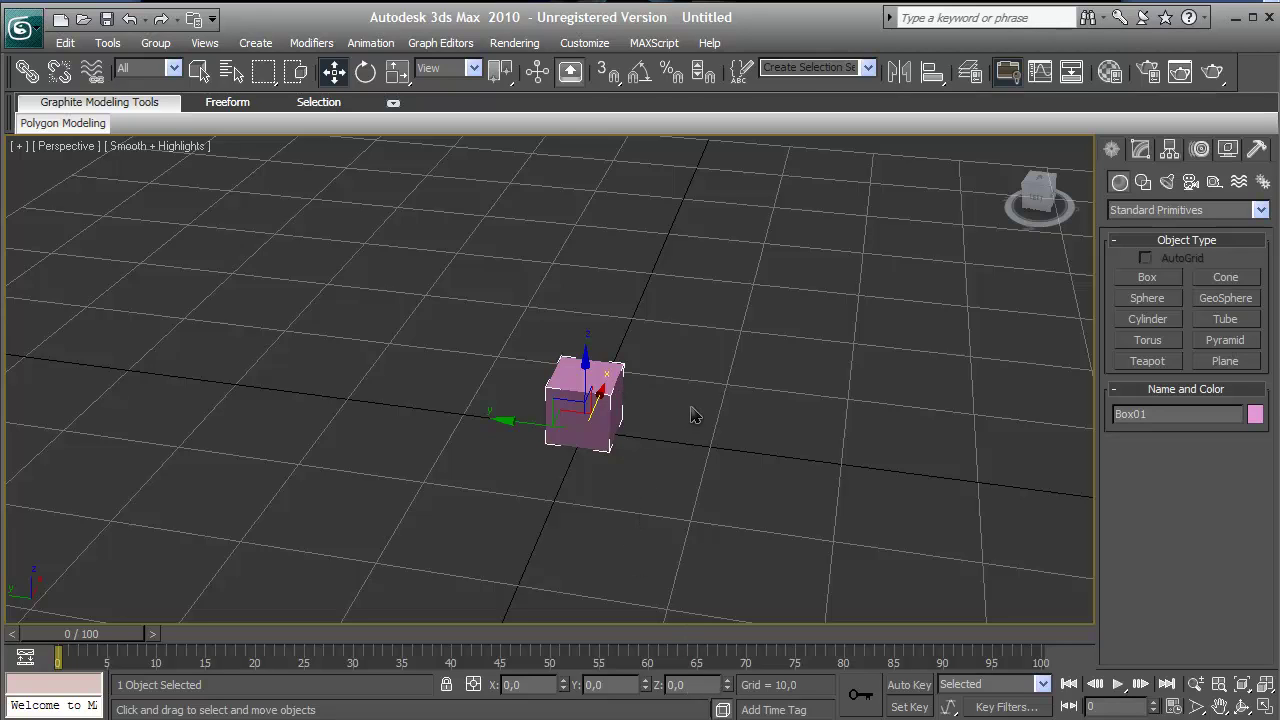
click(1256, 150)
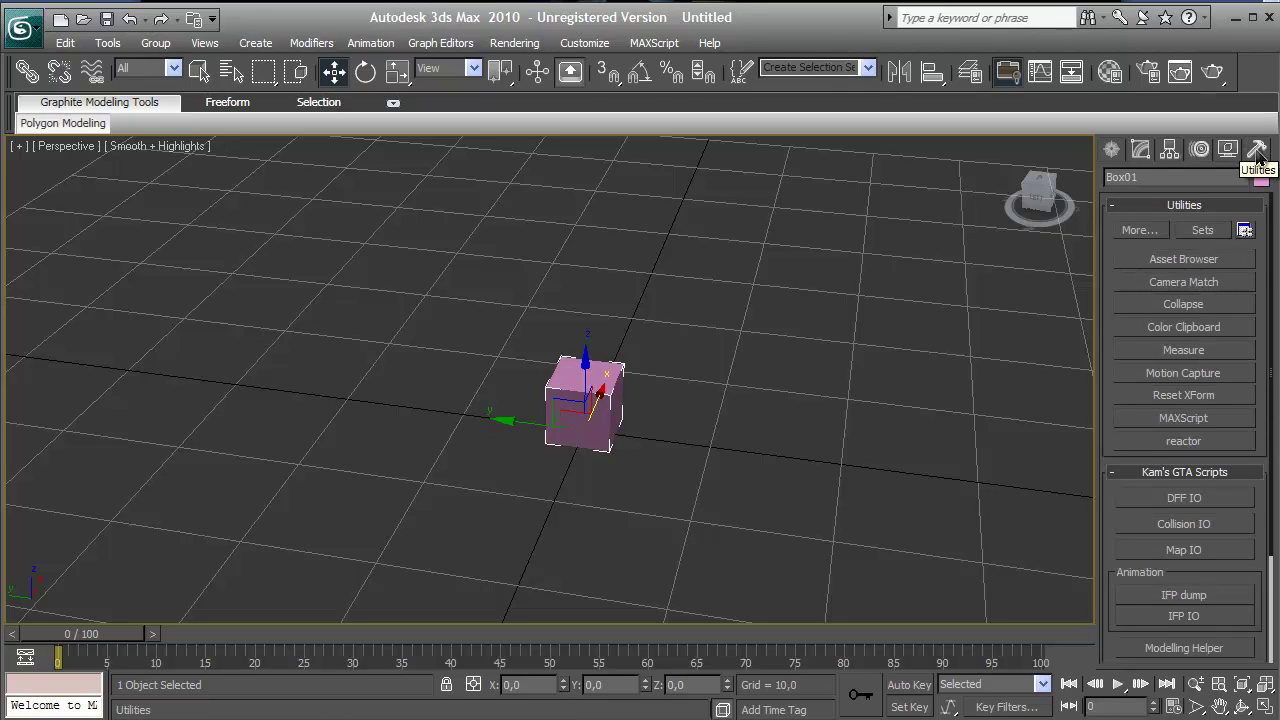
click(1111, 149)
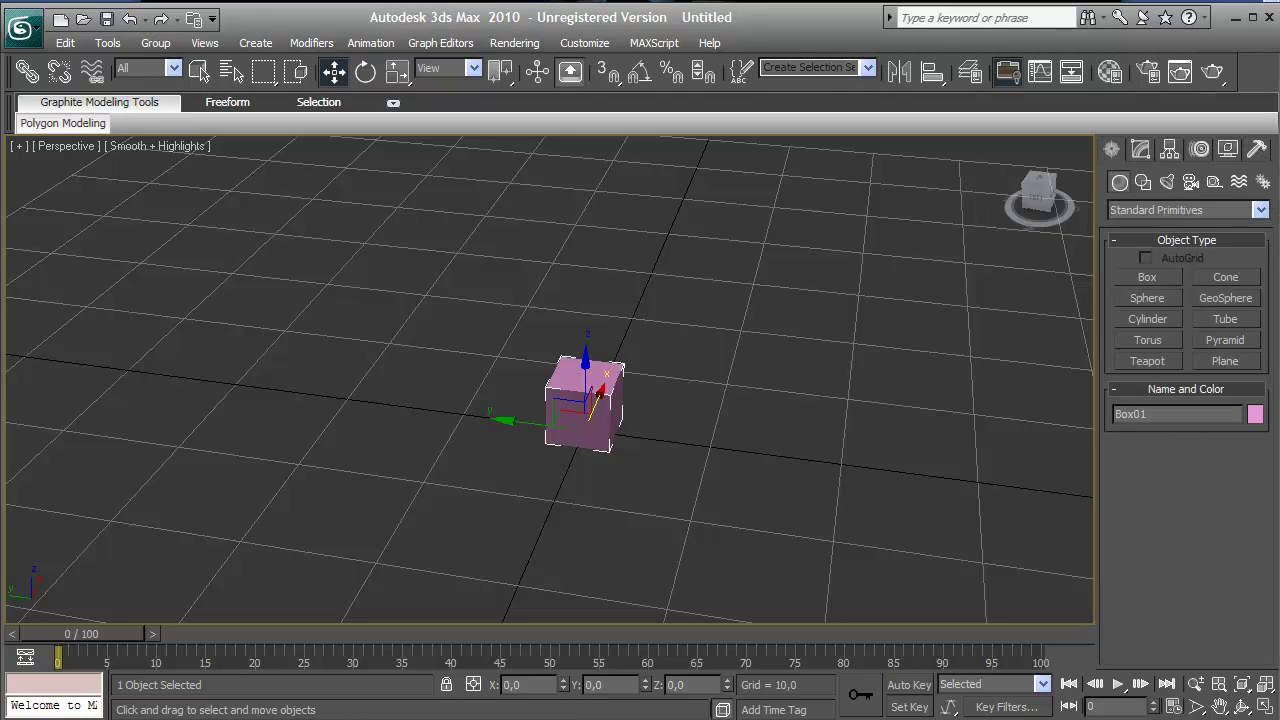
Switch to the Models folder, look through its texture images, and return to 3ds Max.
key(alt+Tab)
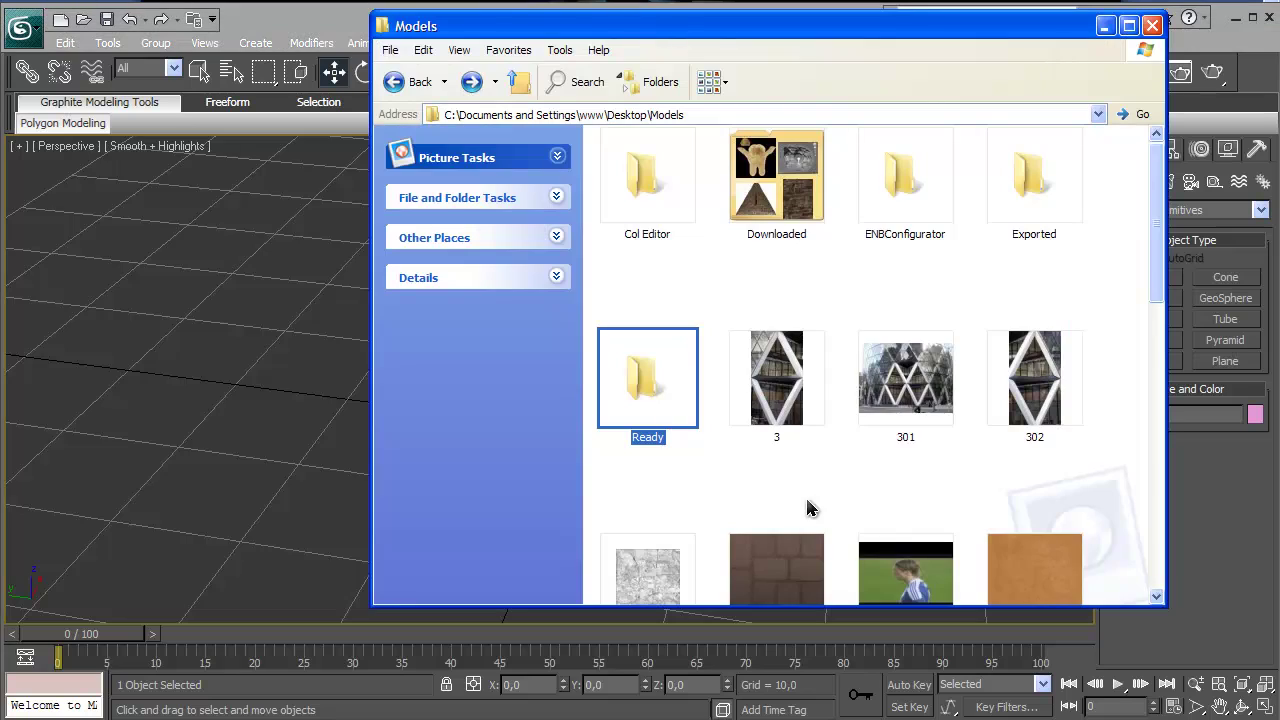
scroll(805, 495, down, 5)
scroll(903, 441, up, 2)
scroll(908, 450, down, 3)
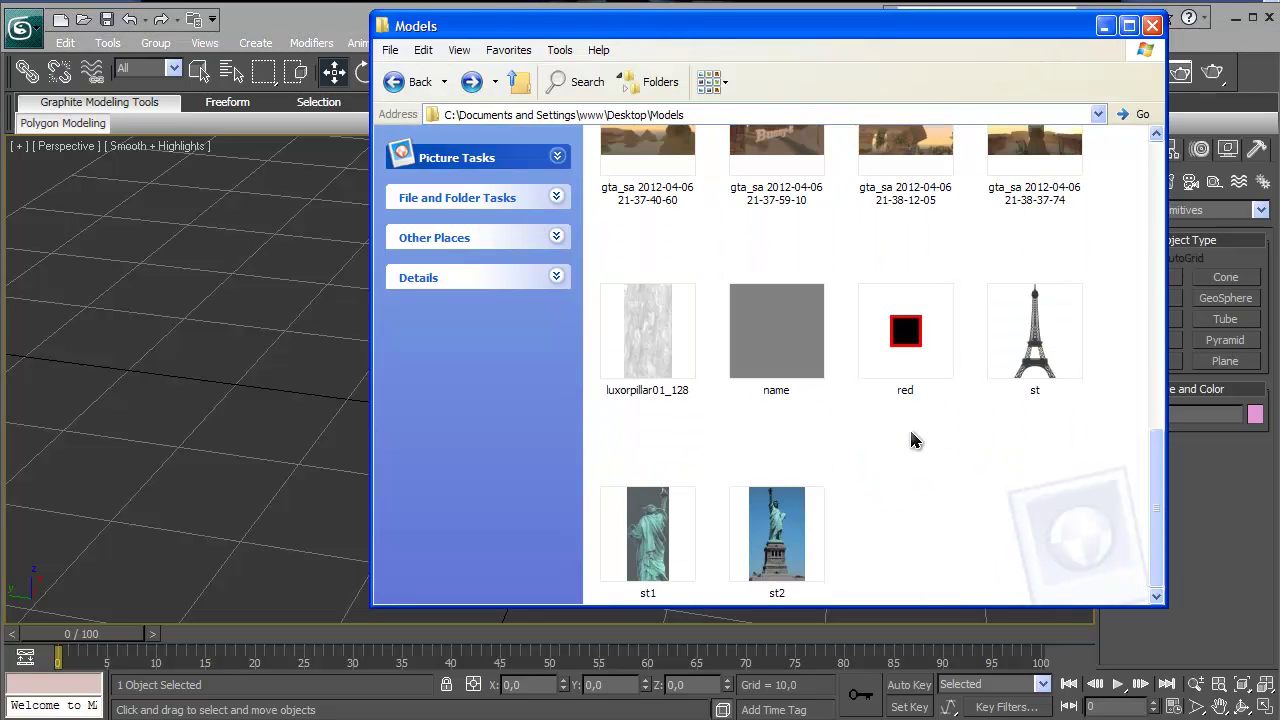
scroll(757, 356, up, 8)
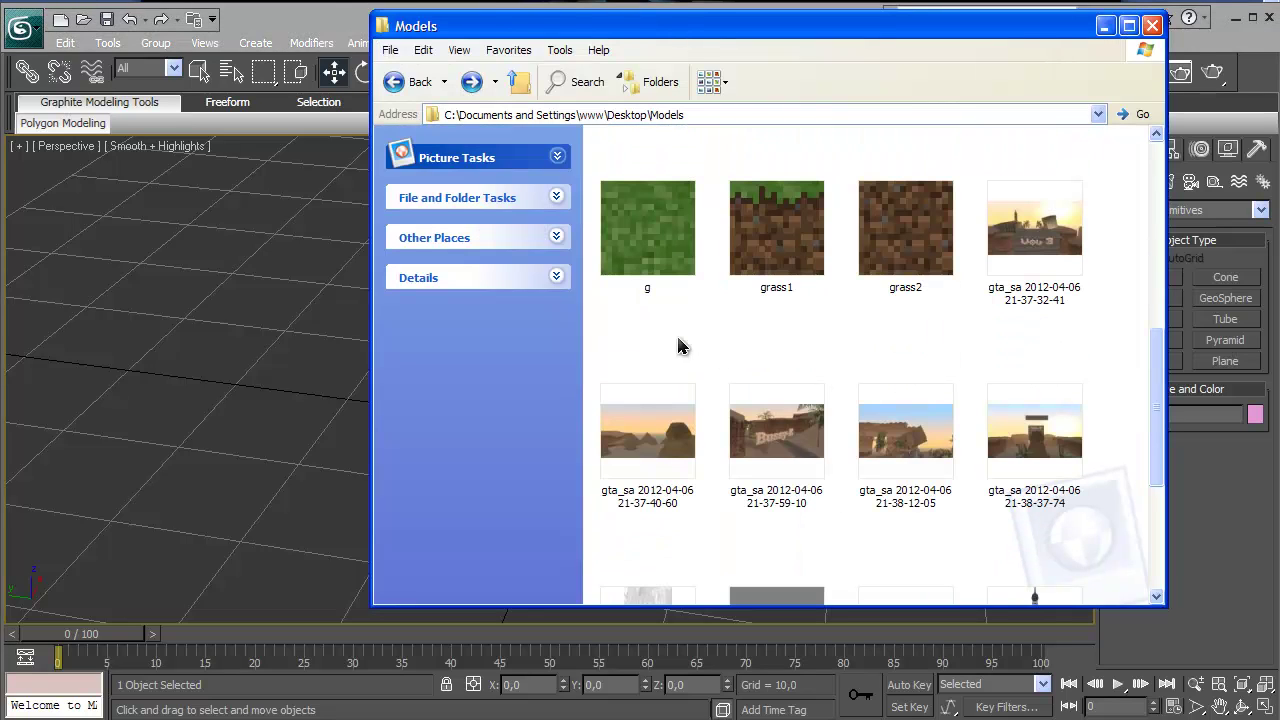
click(351, 22)
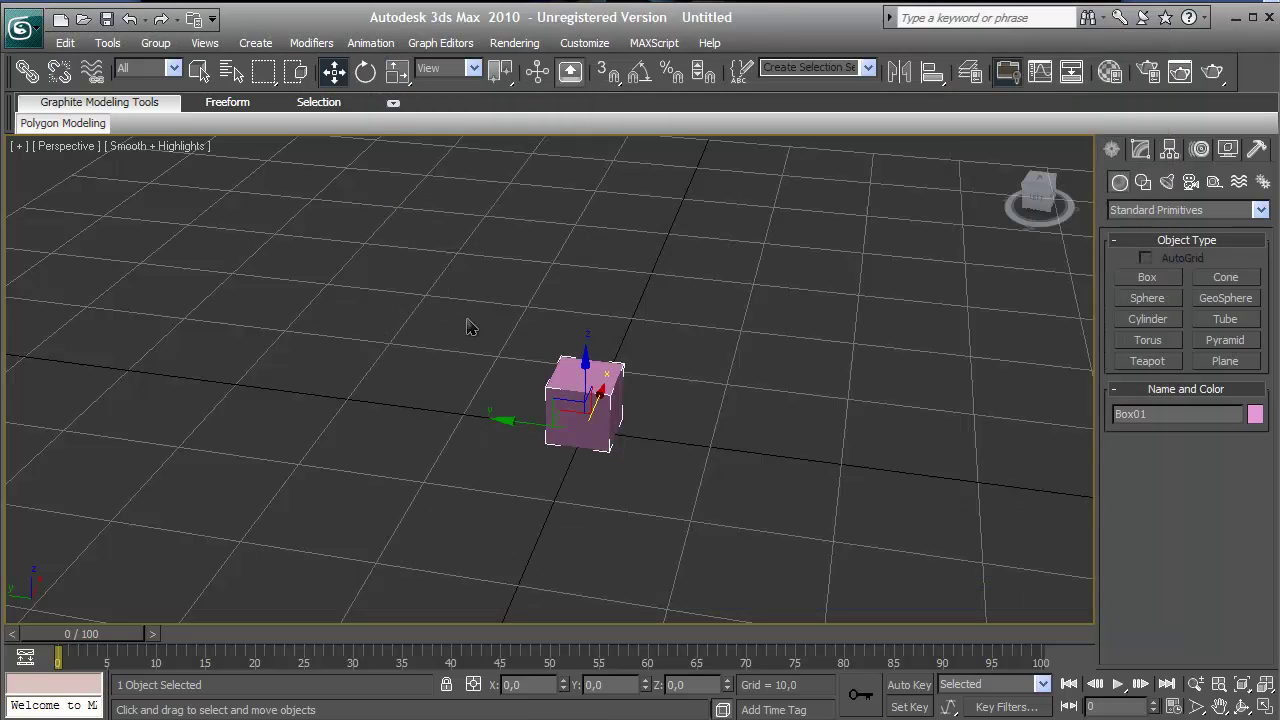
Open the Material Editor, dismiss the material type browser, and shorten and move the editor clear of the box.
key(m)
click(442, 358)
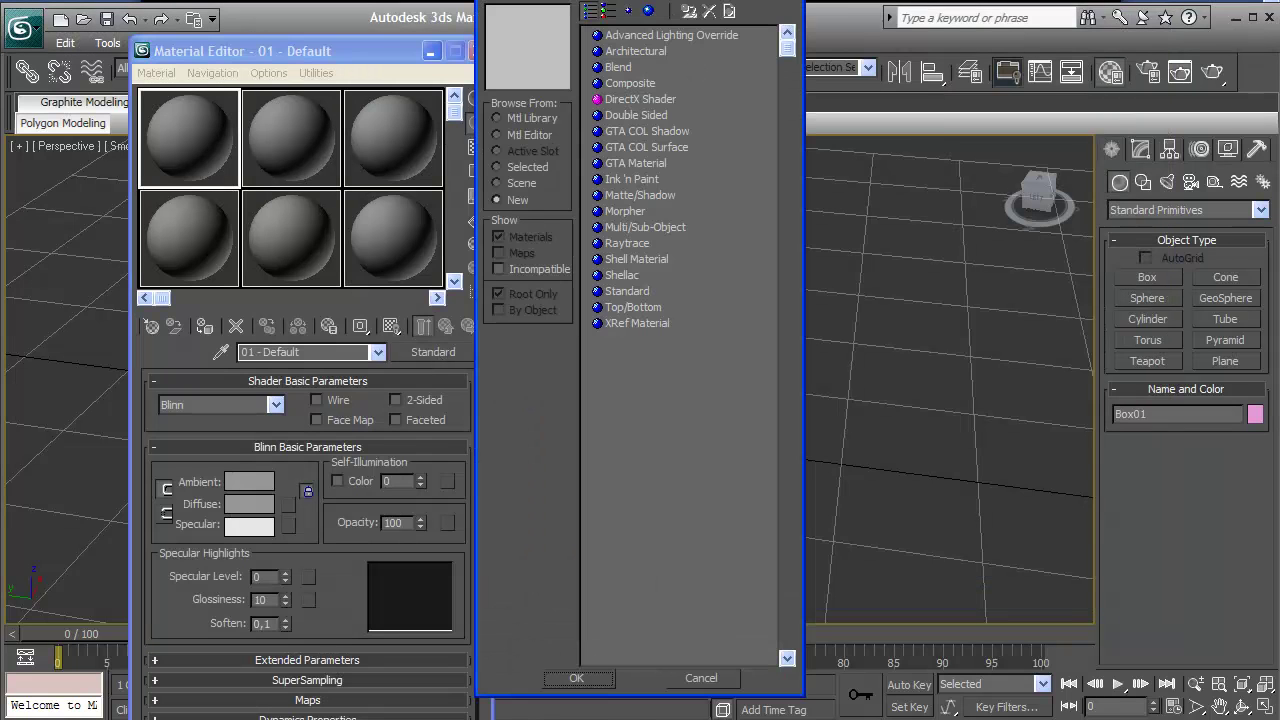
key(Escape)
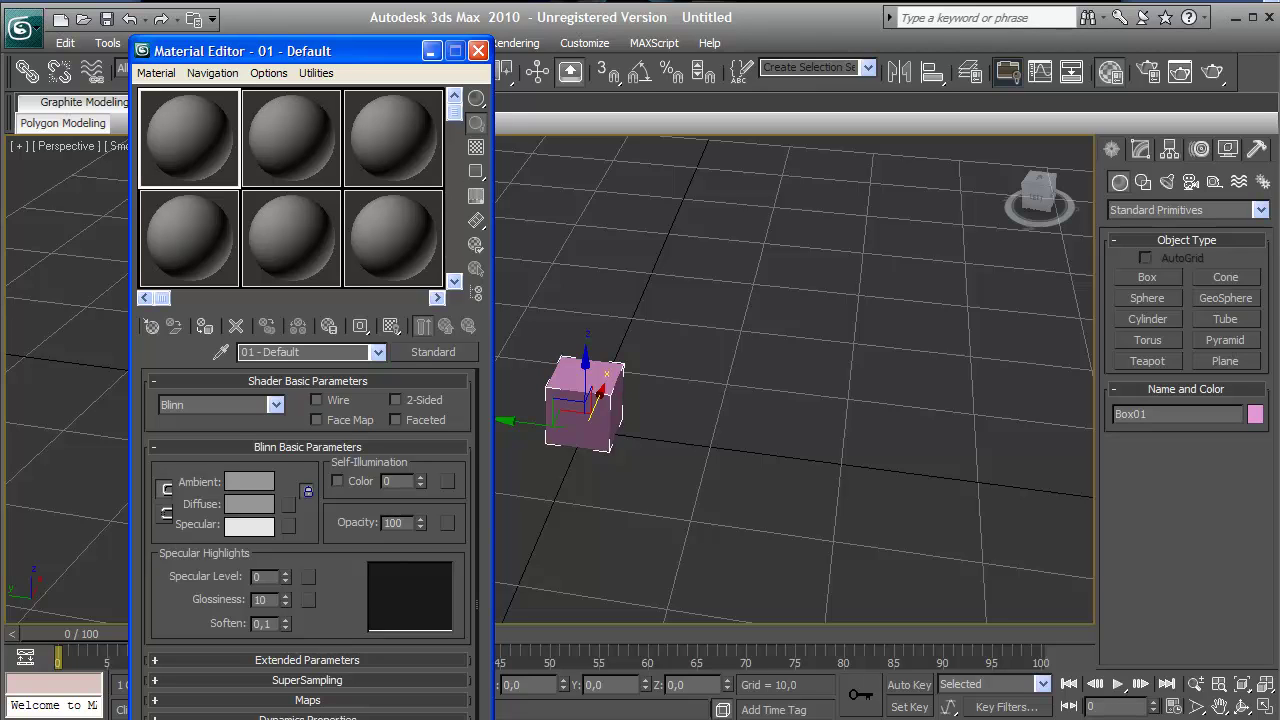
drag(408, 718, 408, 638)
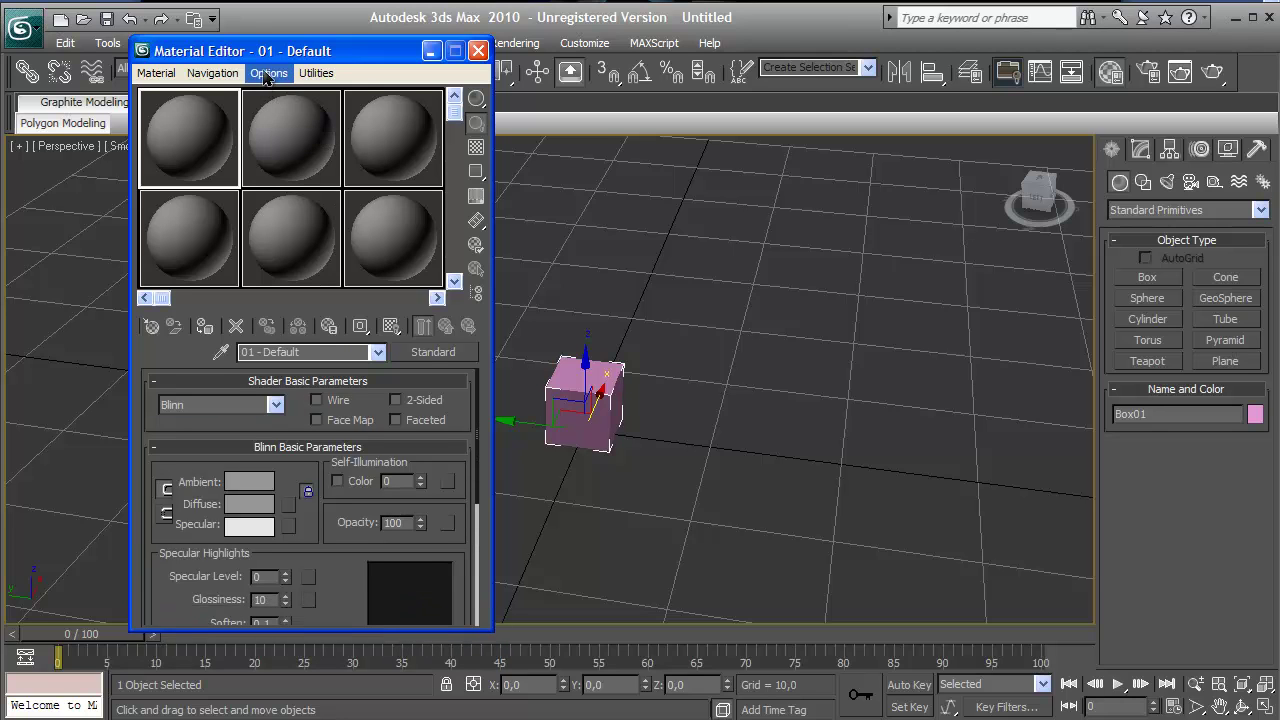
drag(266, 51, 203, 48)
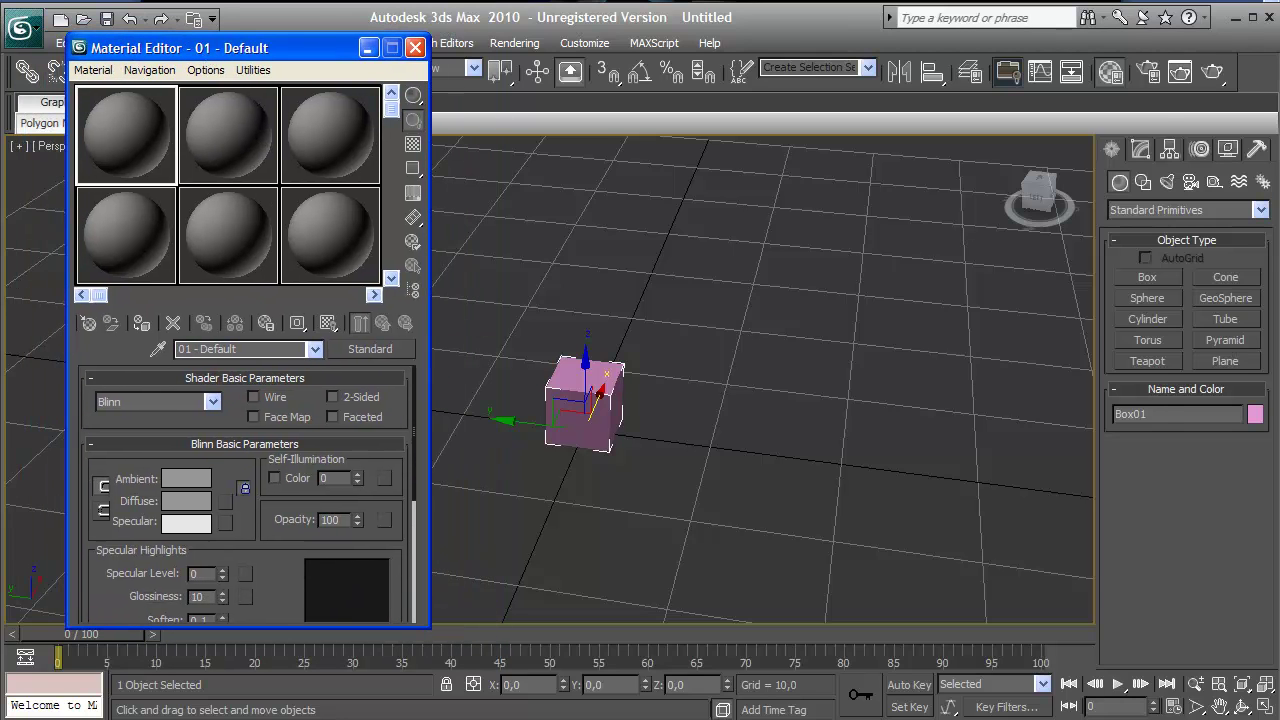
Load the brick image from the Models folder into the first material slot and close the folder.
key(alt+Tab)
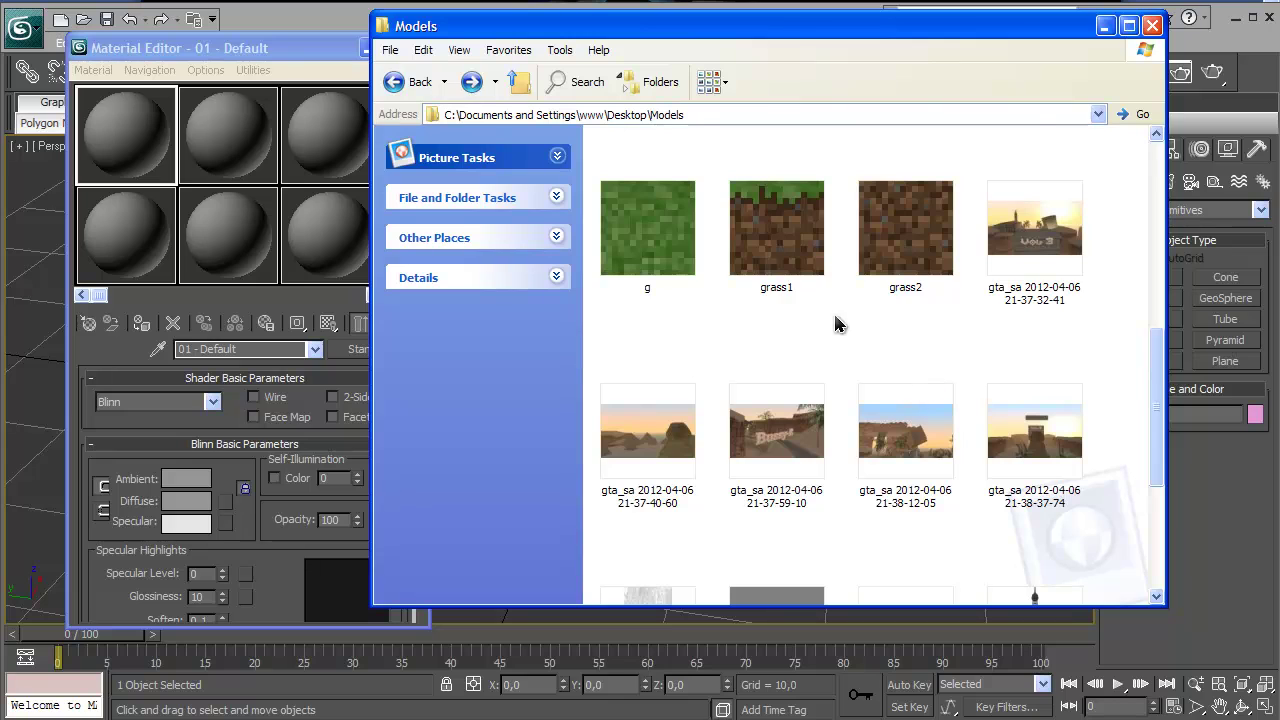
scroll(836, 323, down, 3)
scroll(823, 286, up, 6)
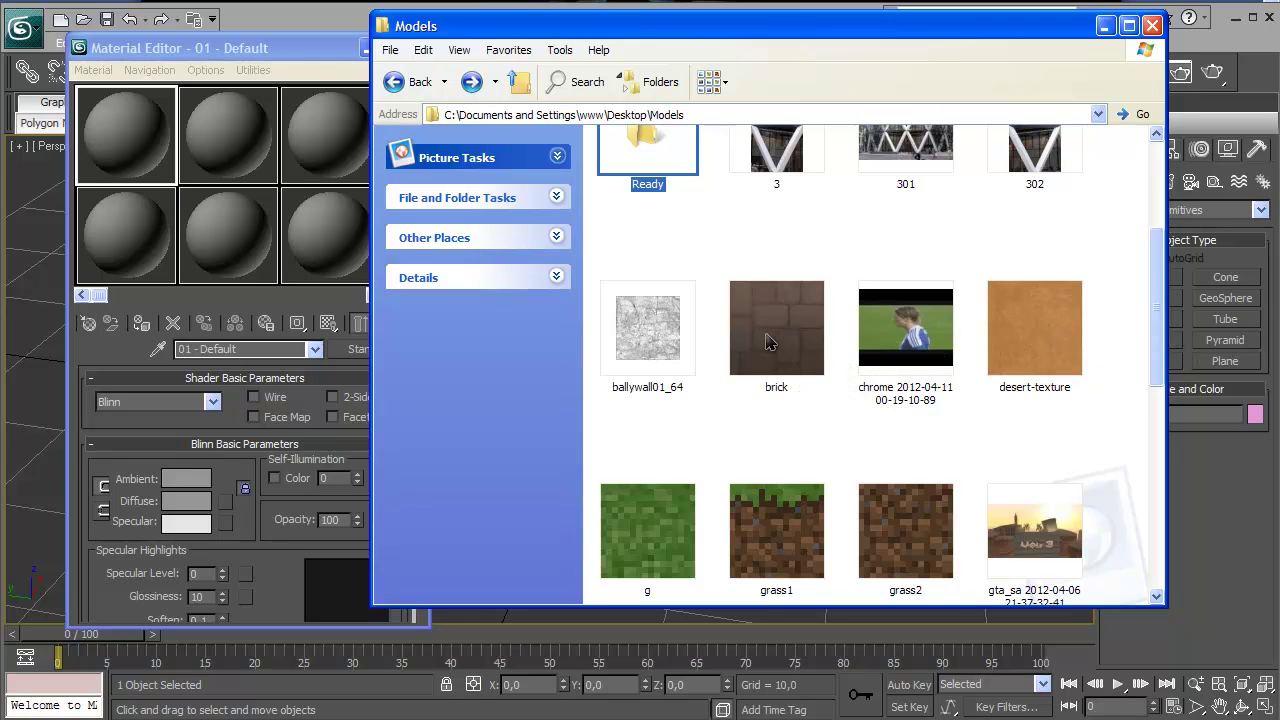
drag(785, 342, 275, 252)
drag(122, 141, 123, 144)
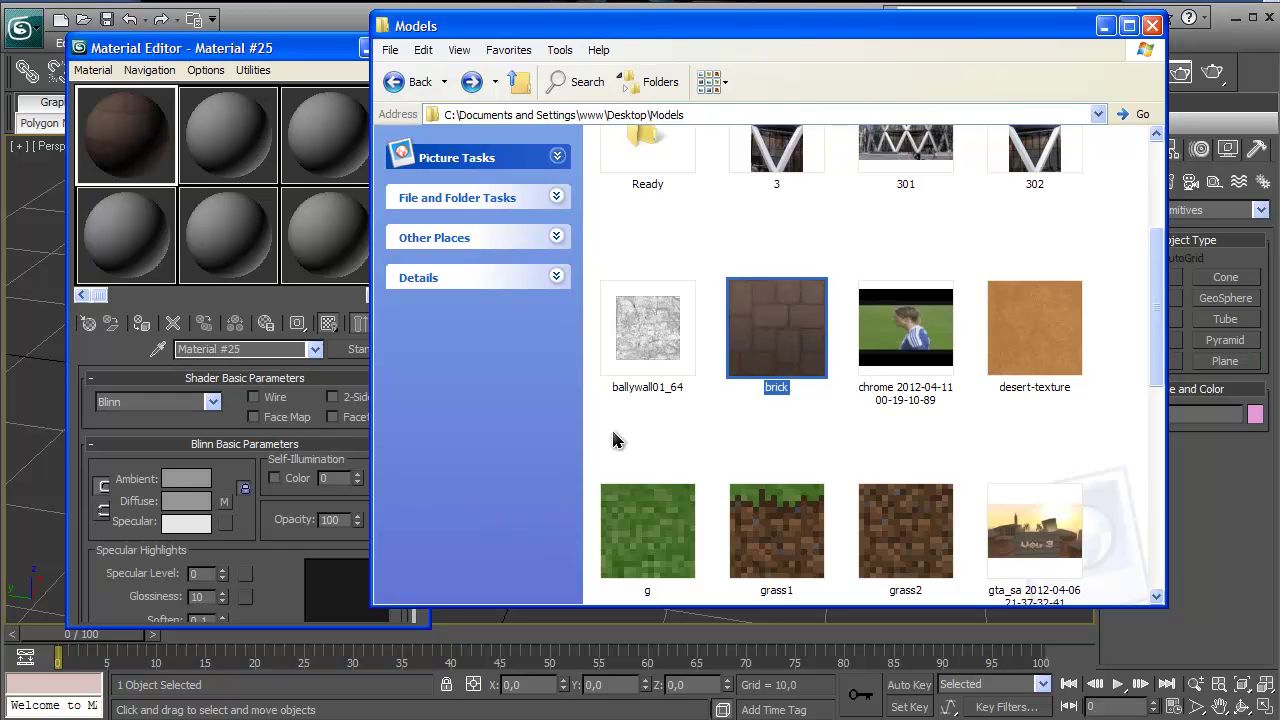
click(1152, 25)
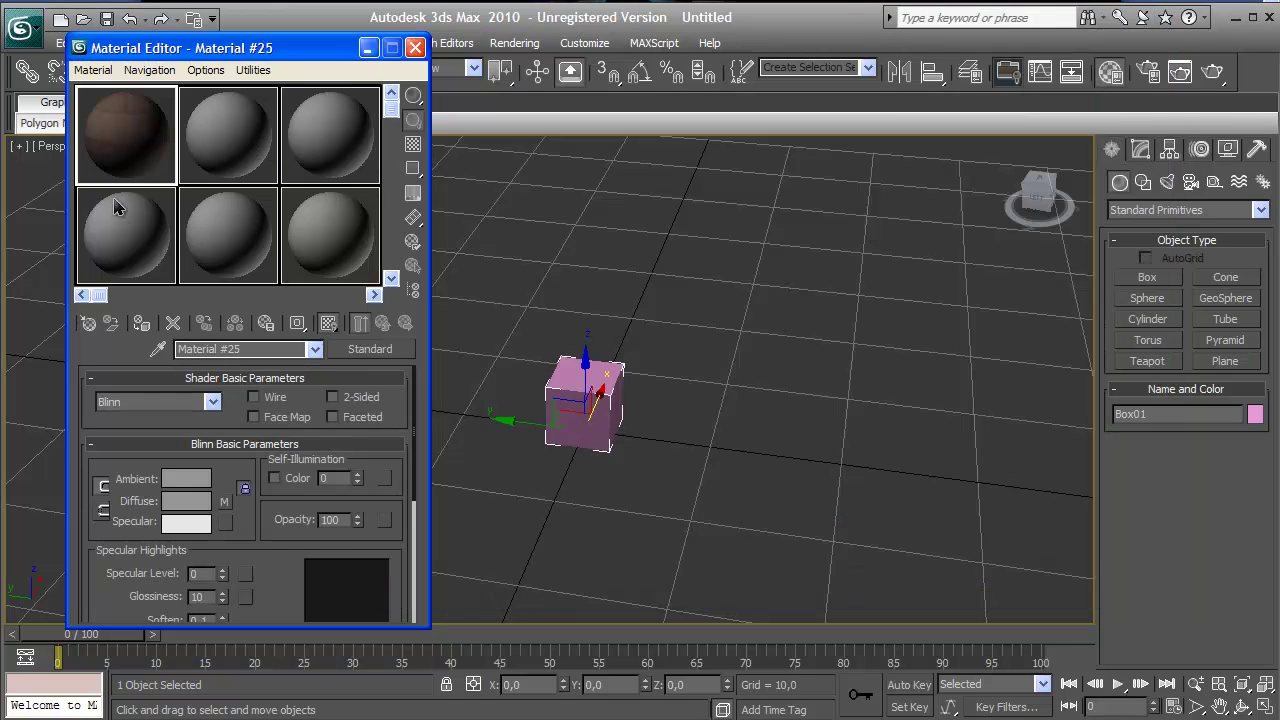
Apply the brick material to the box, inspect its textured faces, and close the Material Editor.
drag(576, 414, 580, 414)
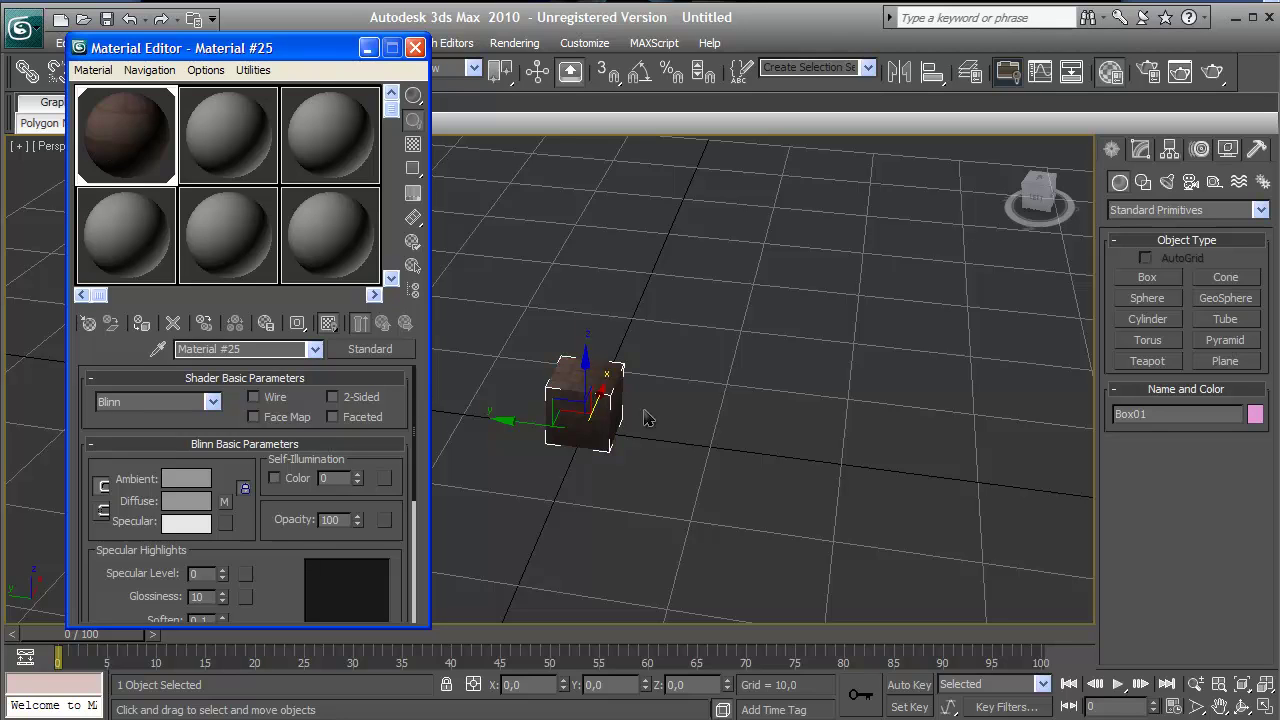
scroll(600, 410, up, 5)
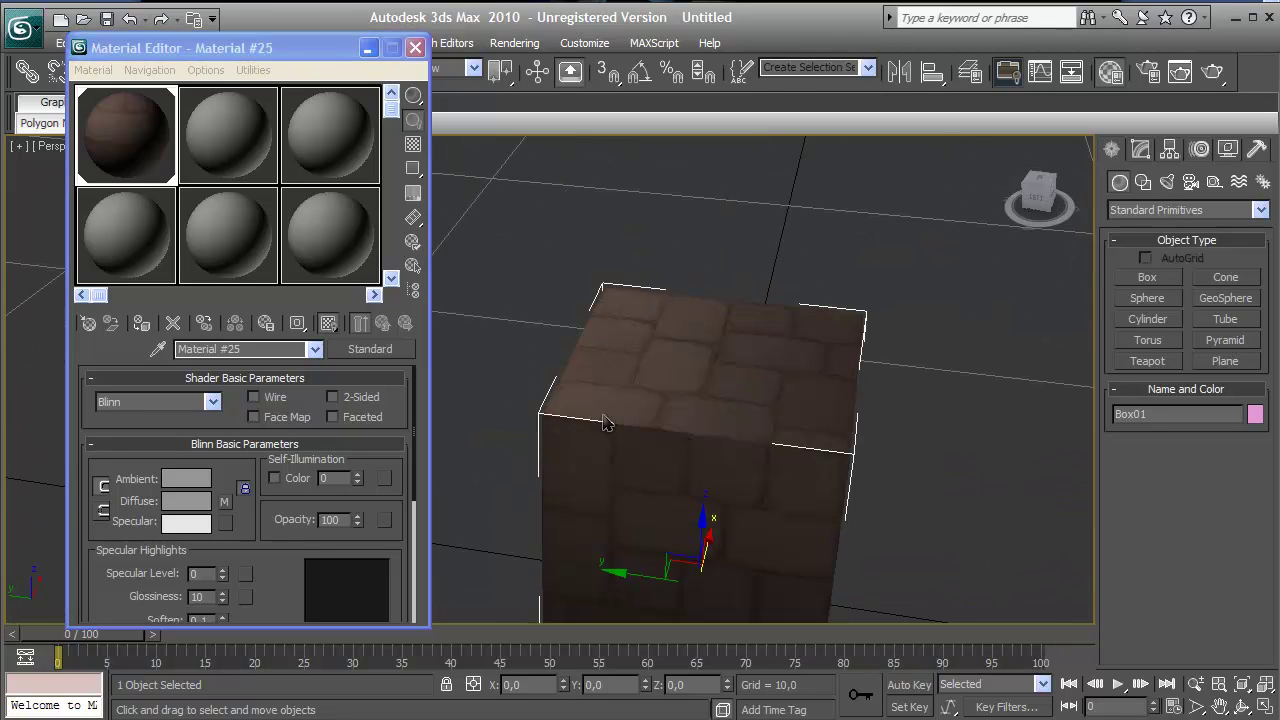
alt+middle_drag(612, 418, 800, 195)
click(415, 47)
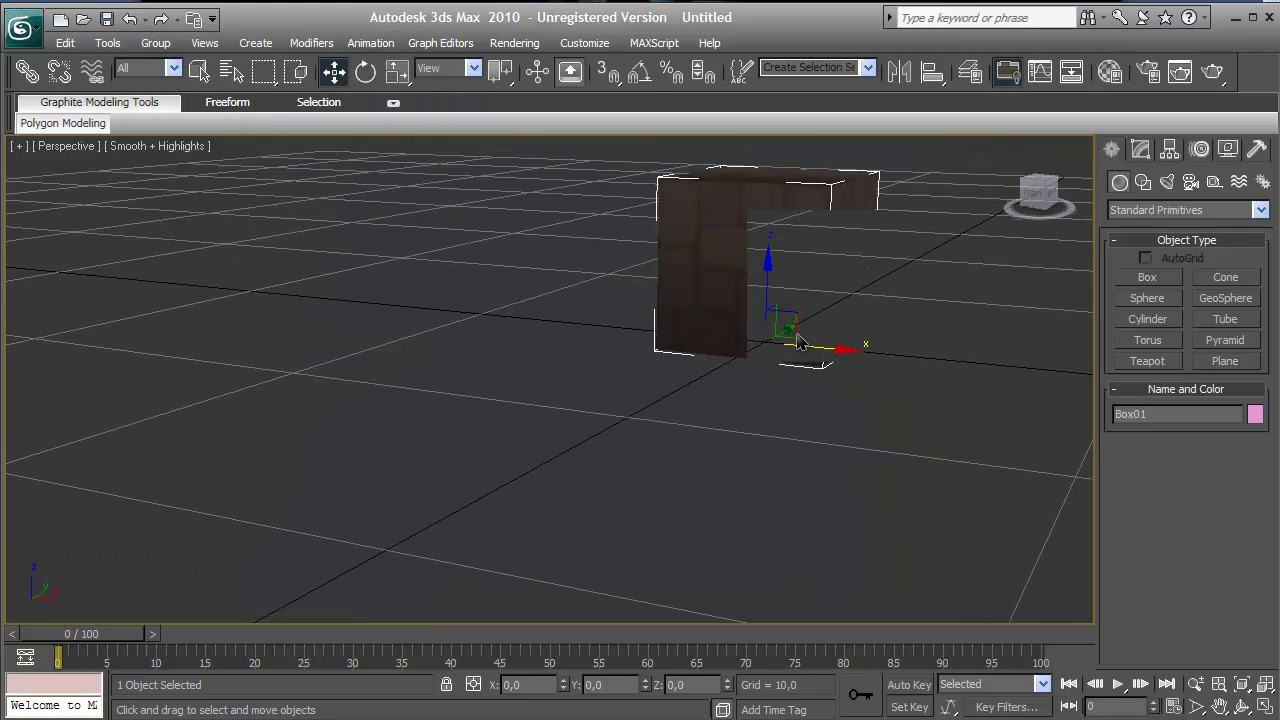
click(911, 300)
scroll(966, 286, down, 3)
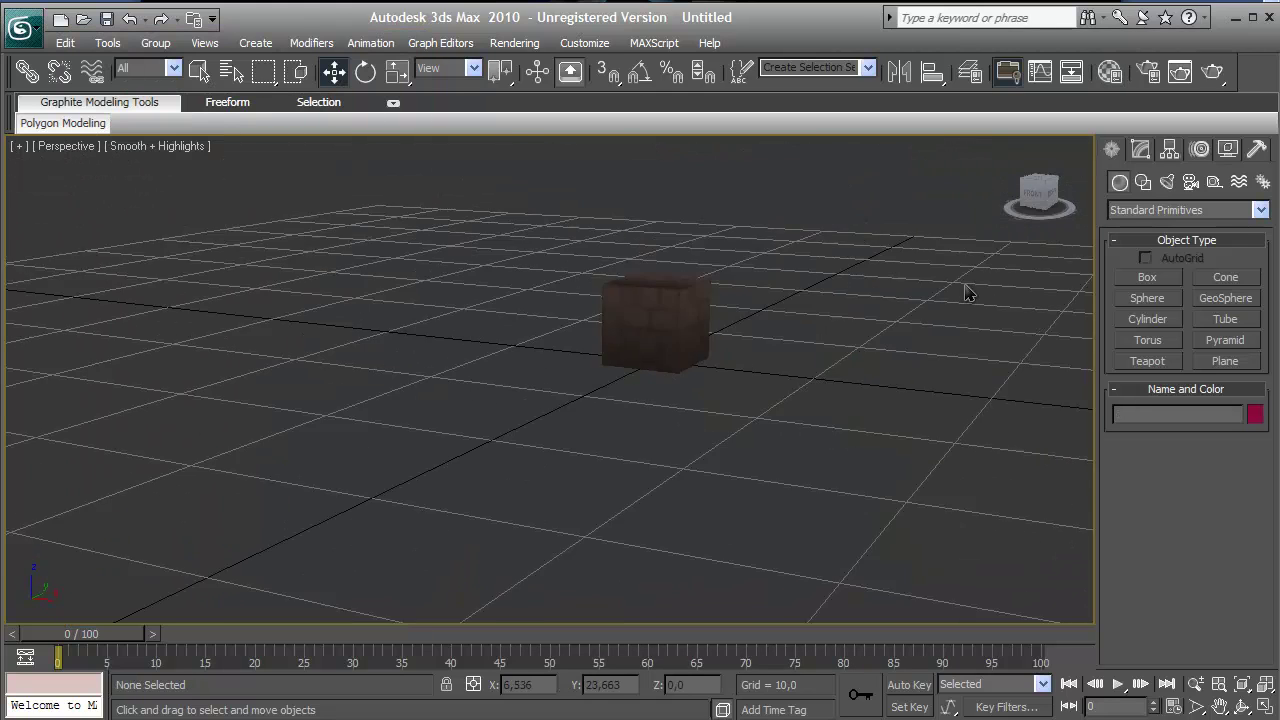
Select the brick box and load the SA TOOLS utility through MAXScript, bringing its export commands into view.
click(625, 325)
click(1257, 152)
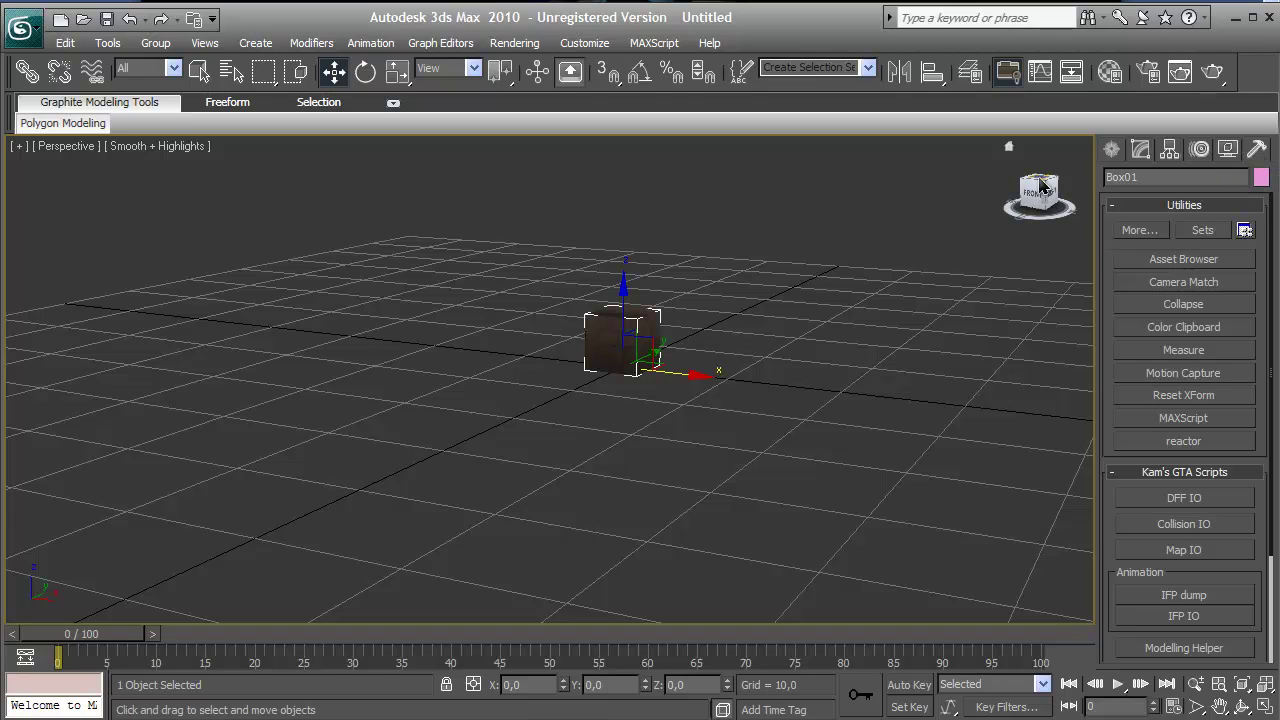
mouse_move(1040, 186)
mouse_down()
mouse_move(1057, 203)
mouse_move(29, 239)
mouse_move(31, 309)
mouse_move(1040, 200)
mouse_up()
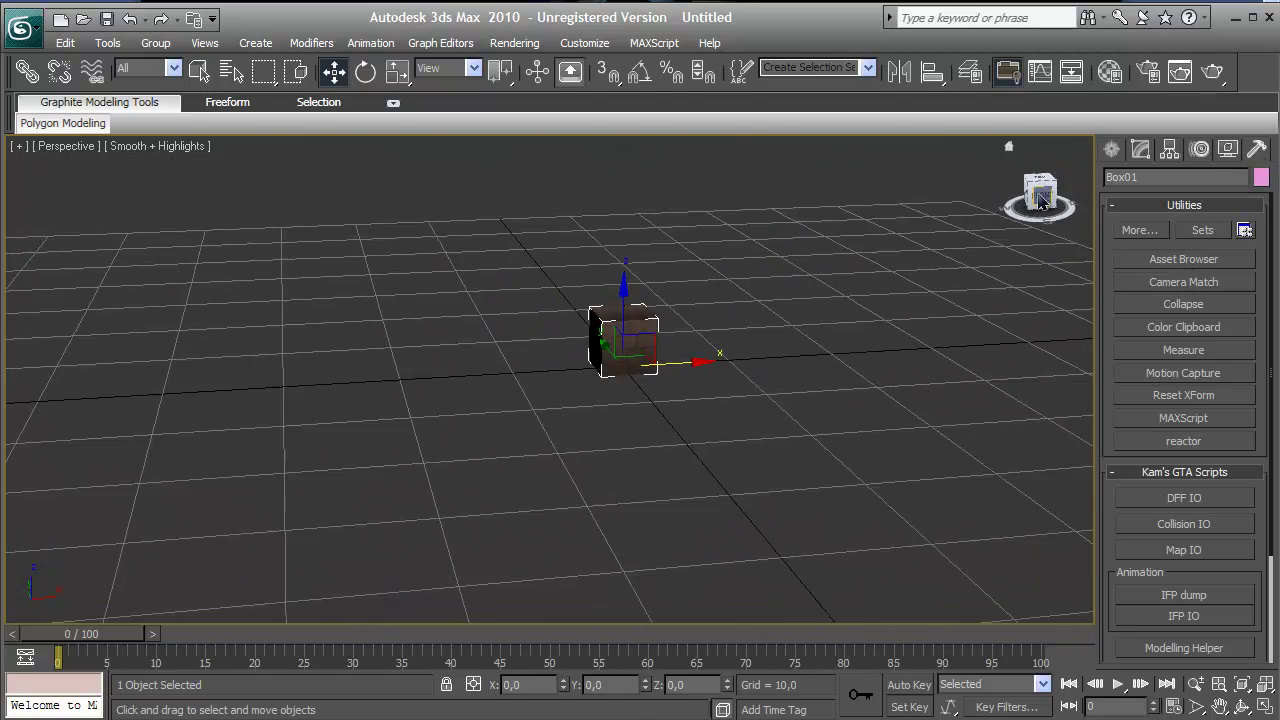
click(1124, 474)
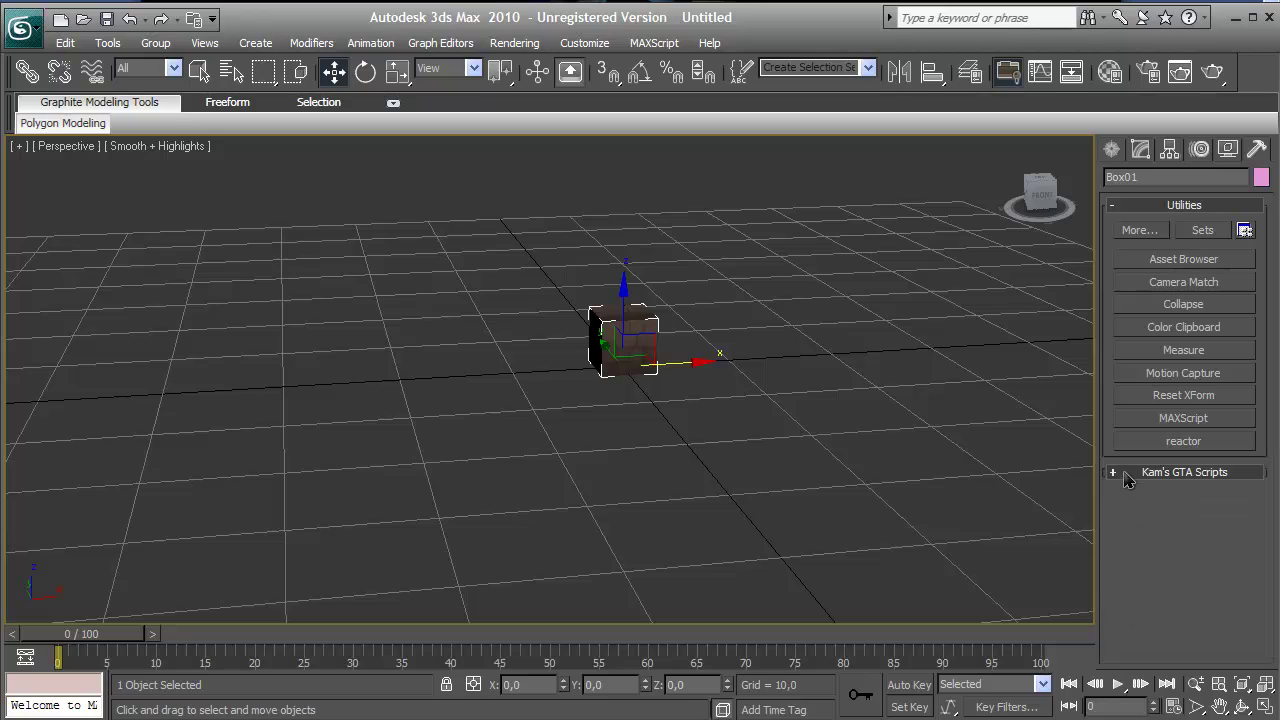
click(1162, 420)
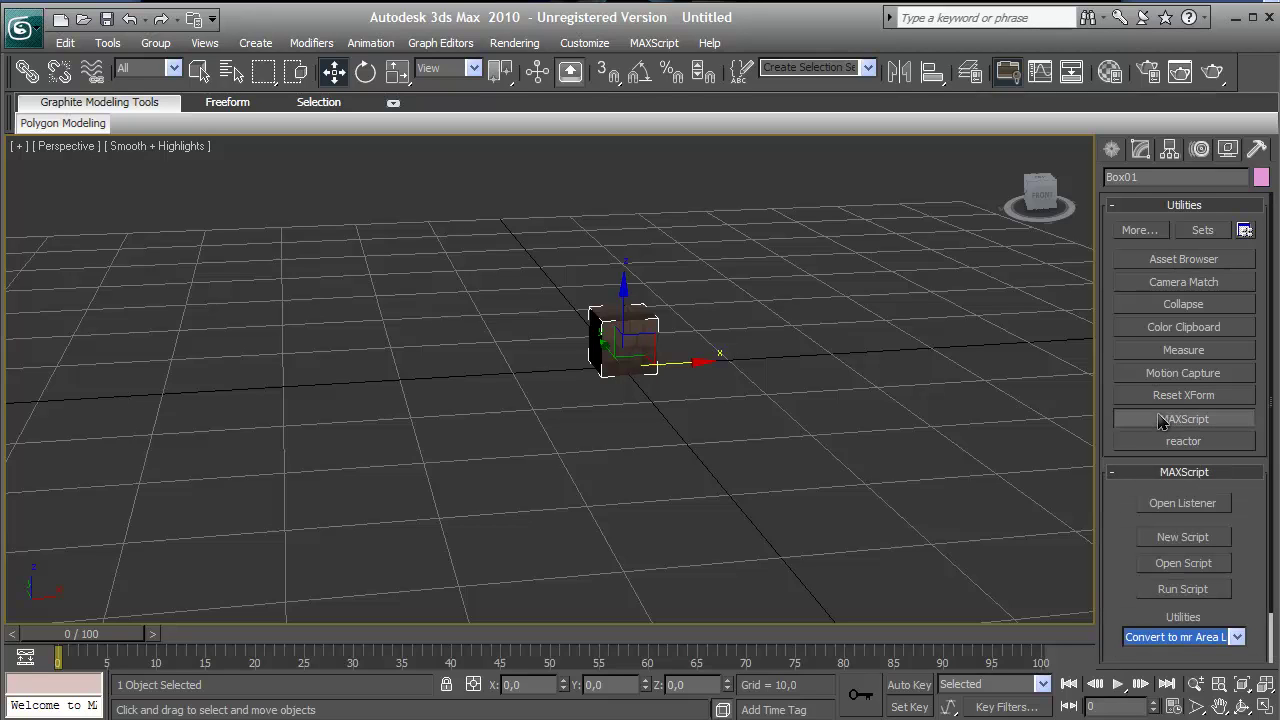
click(1225, 638)
click(1190, 684)
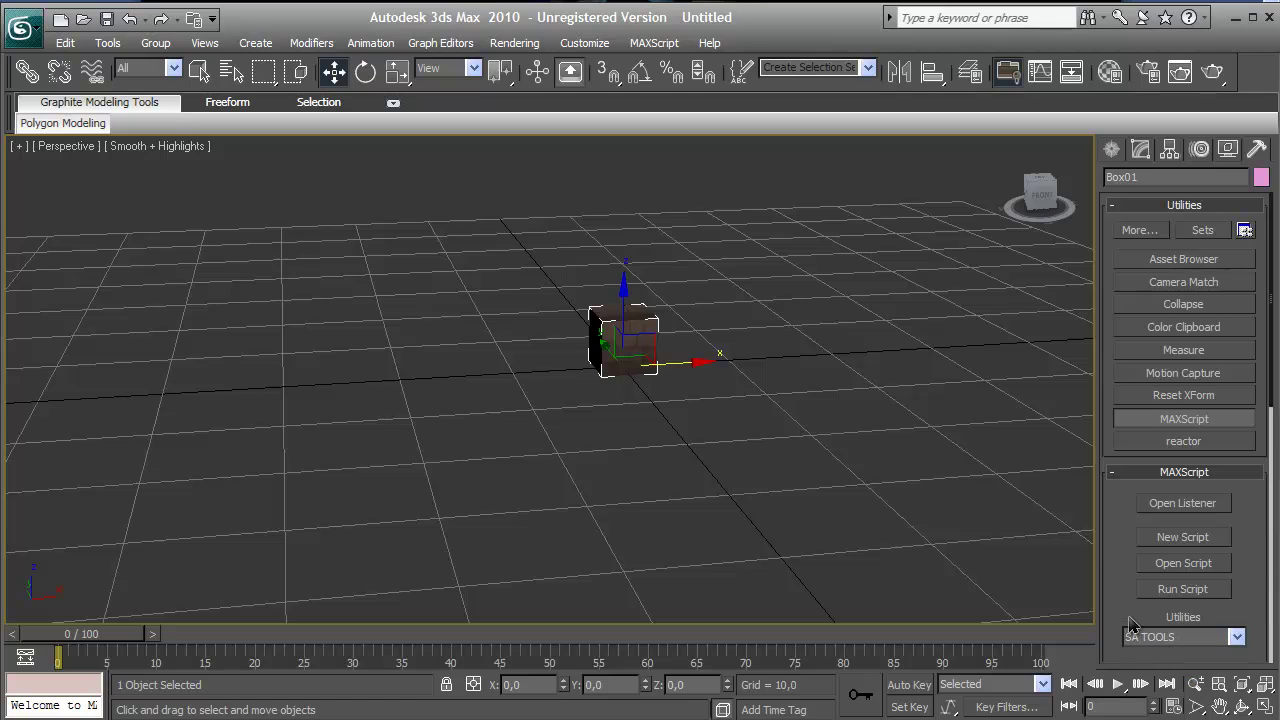
drag(1130, 625, 1120, 253)
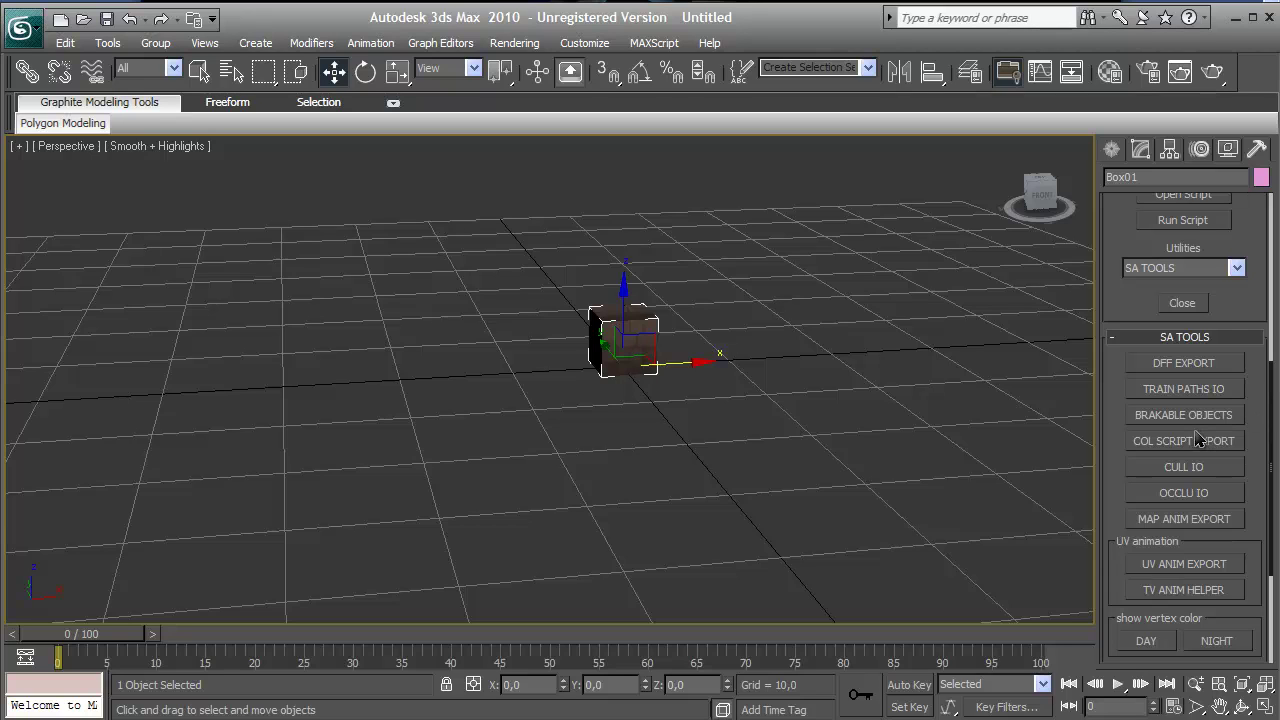
mouse_move(1254, 452)
mouse_down()
mouse_move(1262, 420)
mouse_move(1258, 446)
mouse_up()
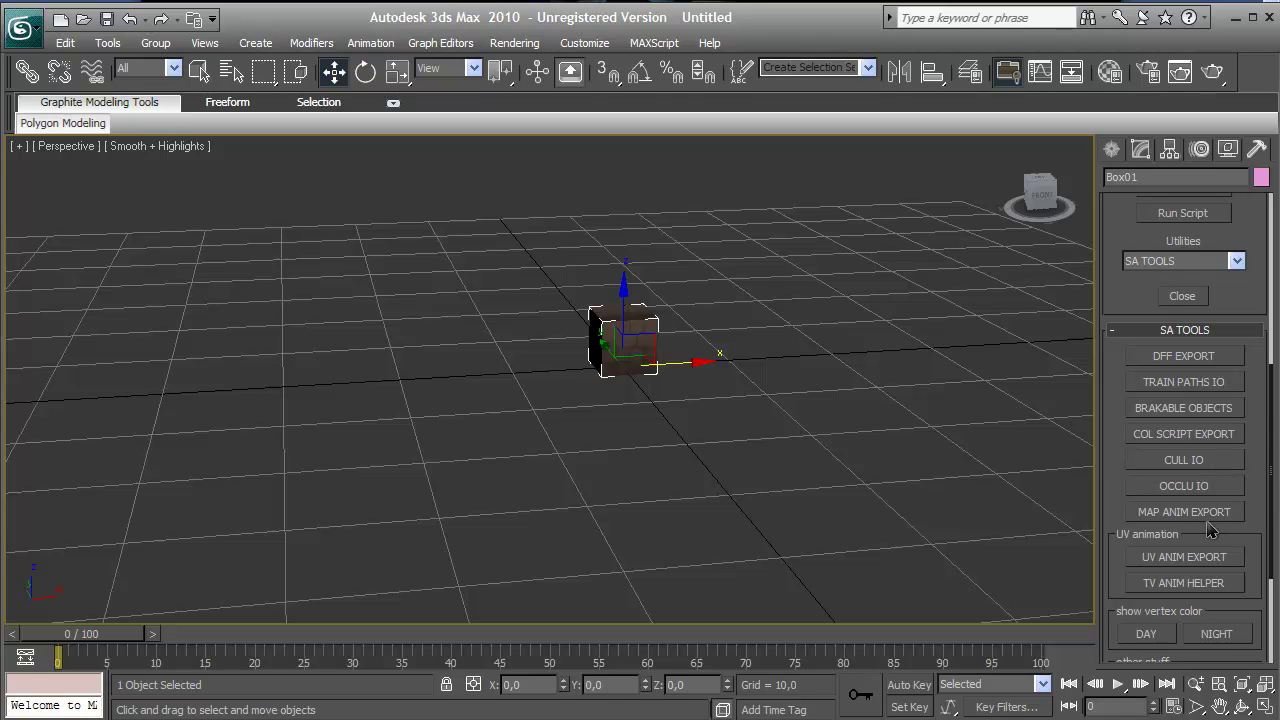
drag(1250, 534, 1269, 601)
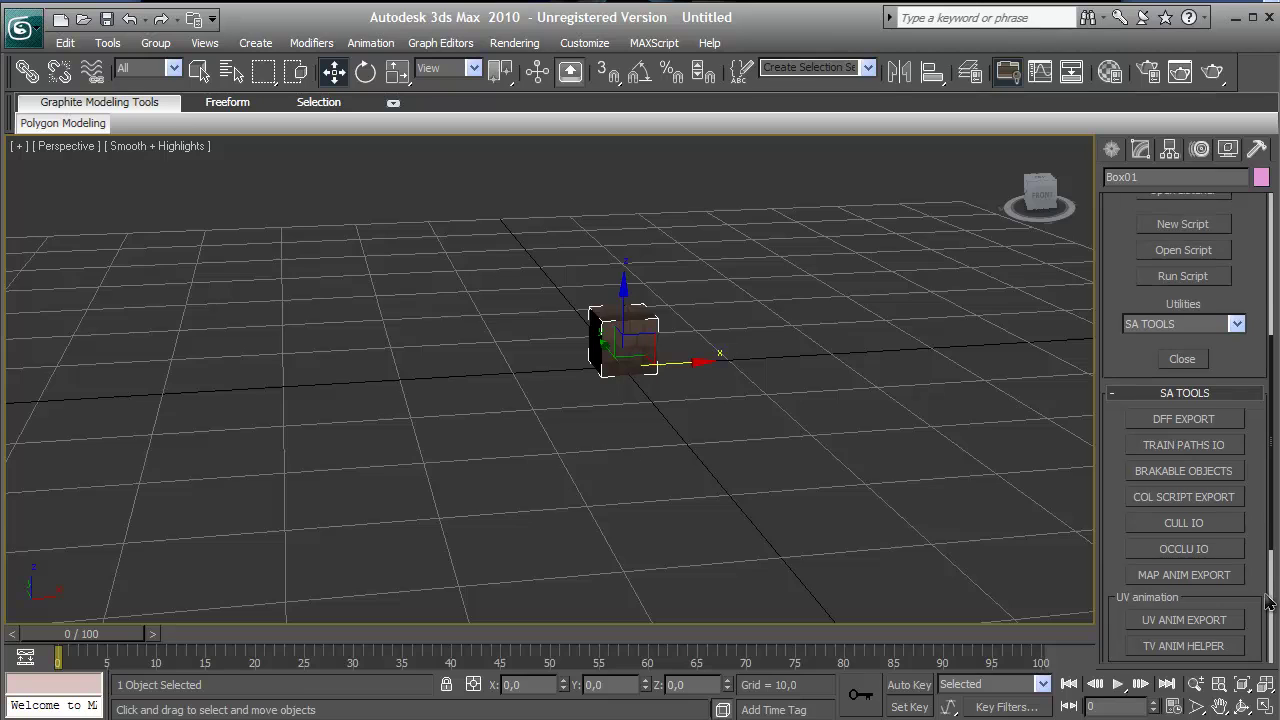
Export the box as a DFF model to the Exported folder inside Models and close the export dialog.
click(1158, 420)
drag(85, 35, 383, 215)
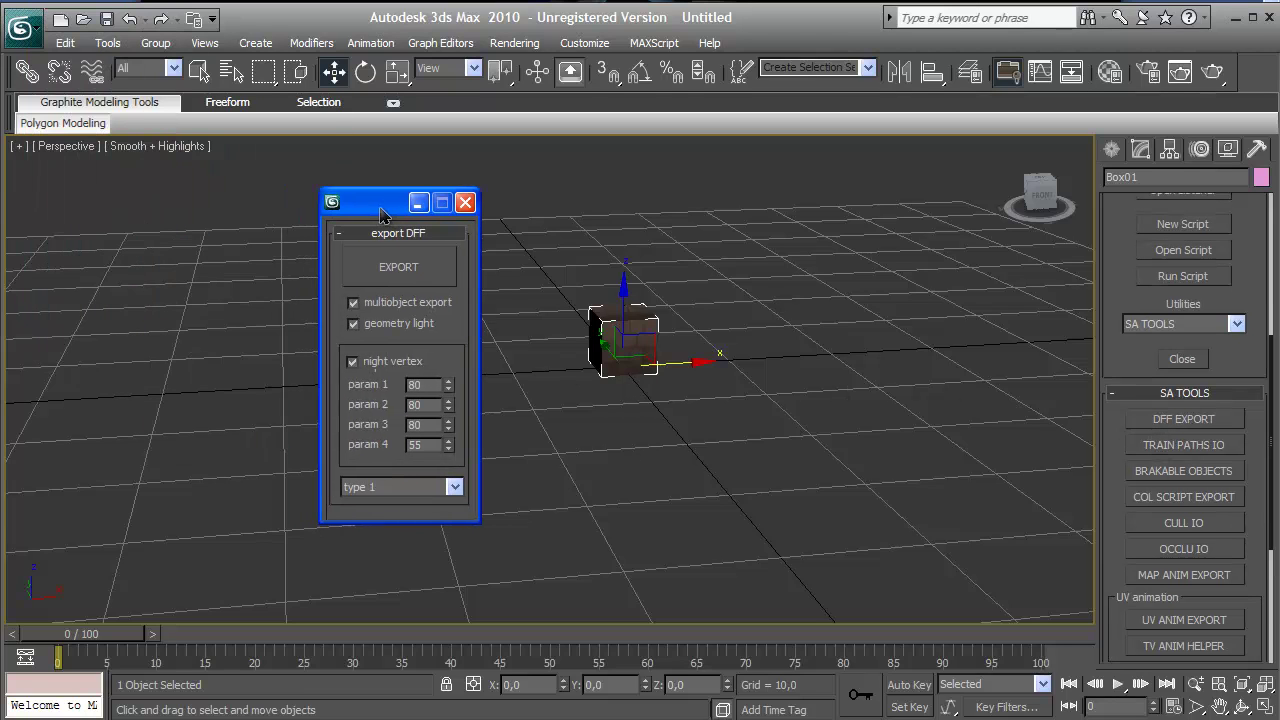
click(406, 272)
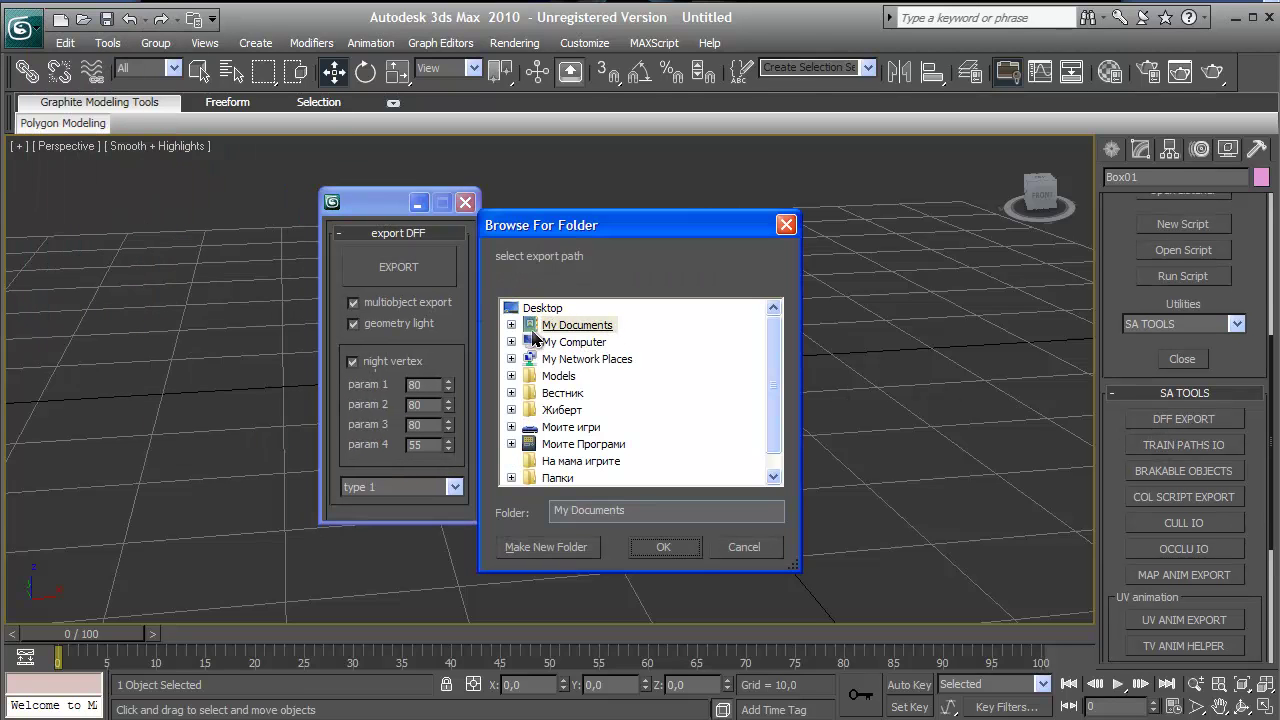
double_click(538, 378)
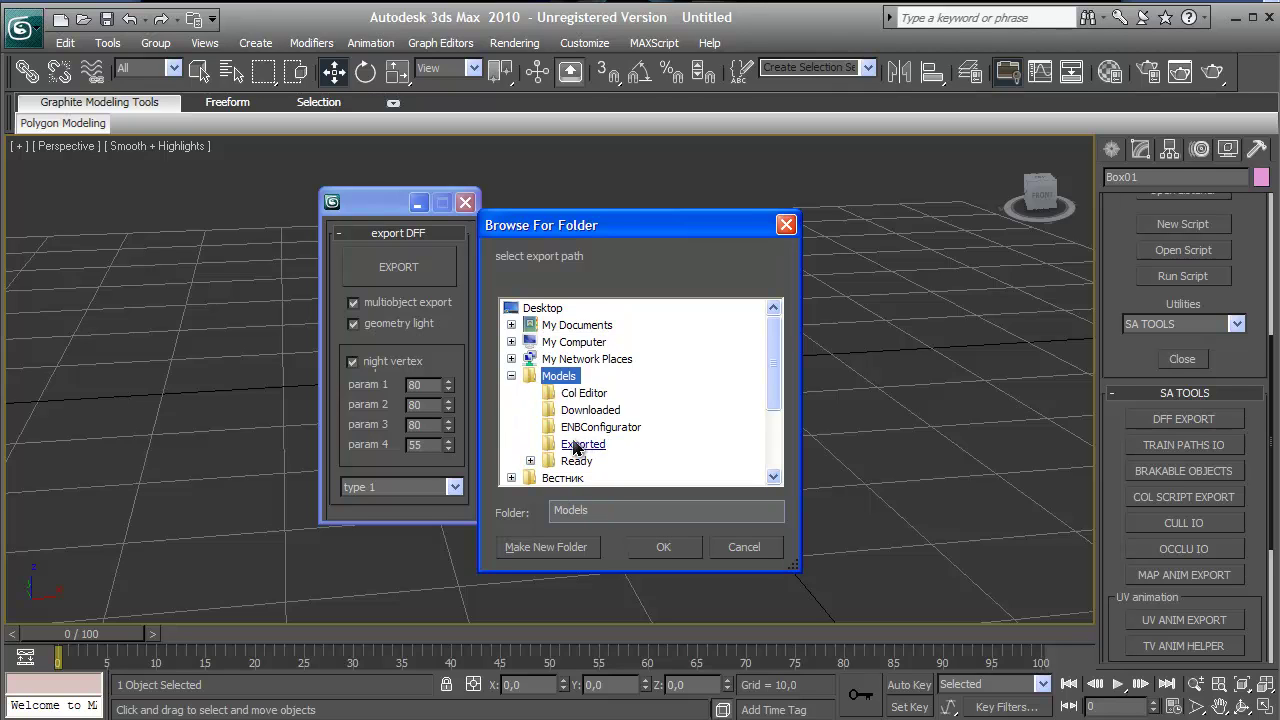
click(580, 444)
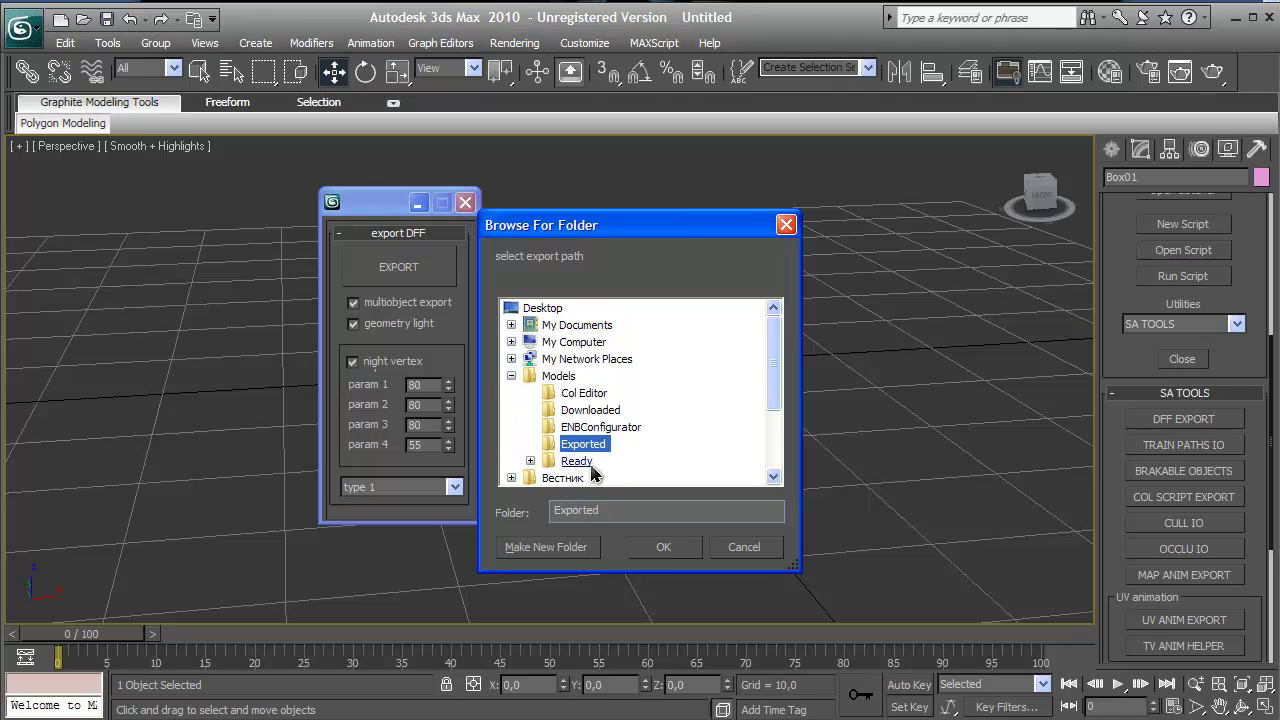
click(663, 547)
click(465, 203)
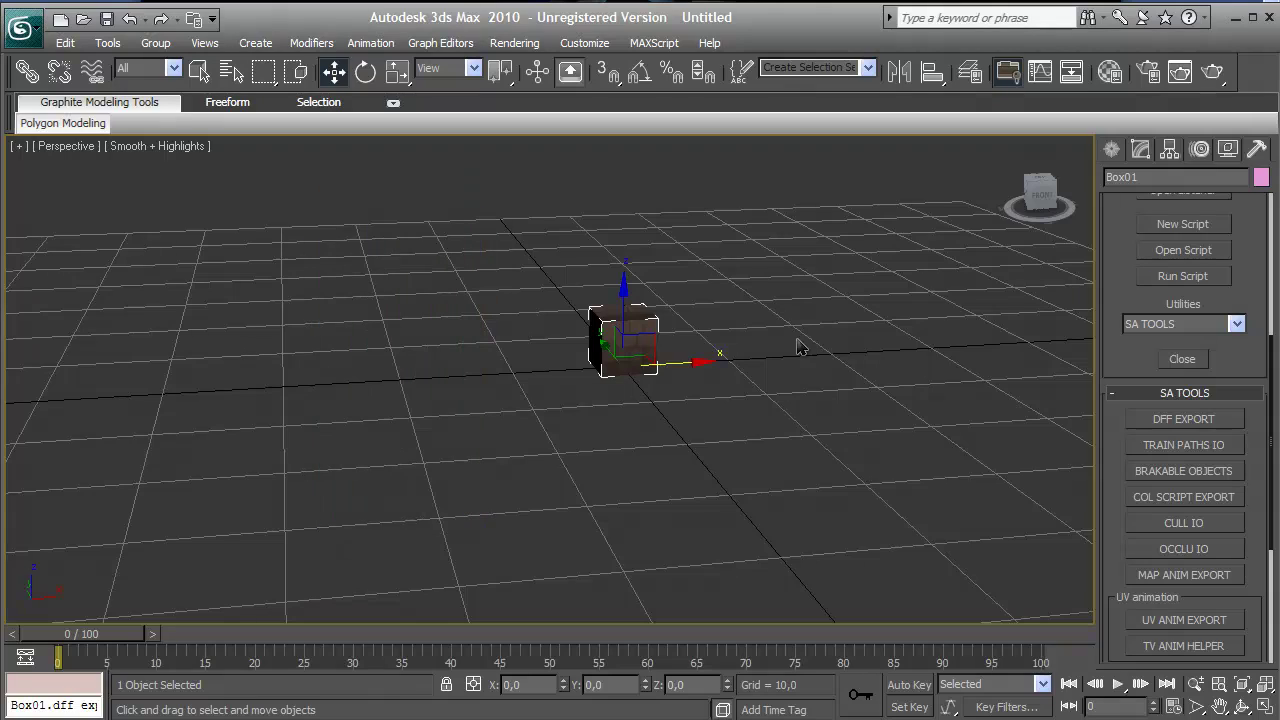
Export the box's collision with COL Script Export to the Exported folder inside Models.
click(1183, 497)
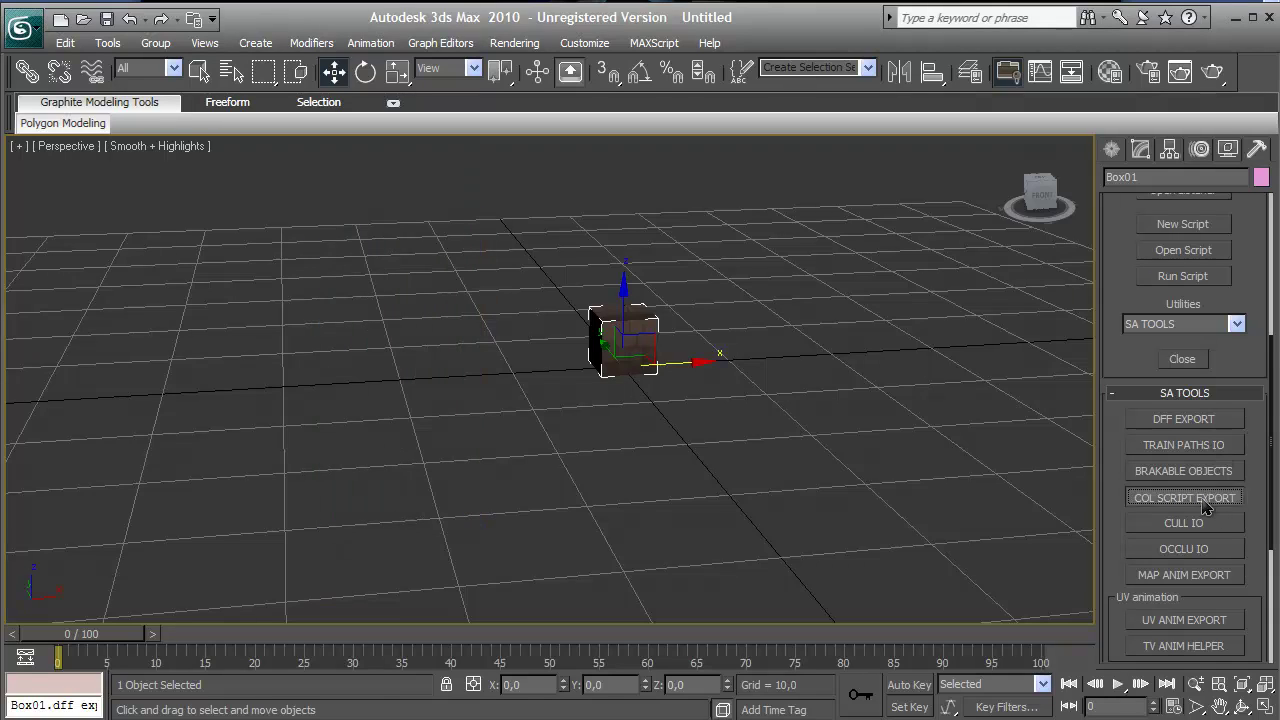
click(558, 376)
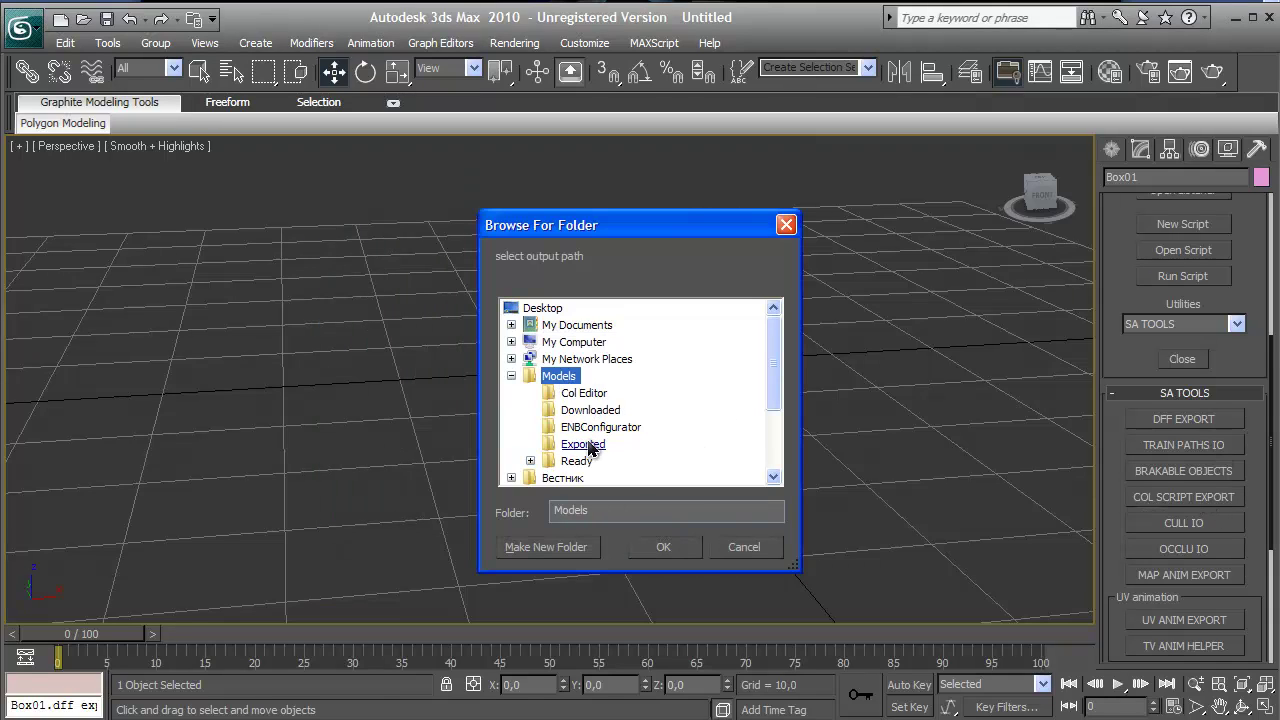
click(580, 444)
click(663, 547)
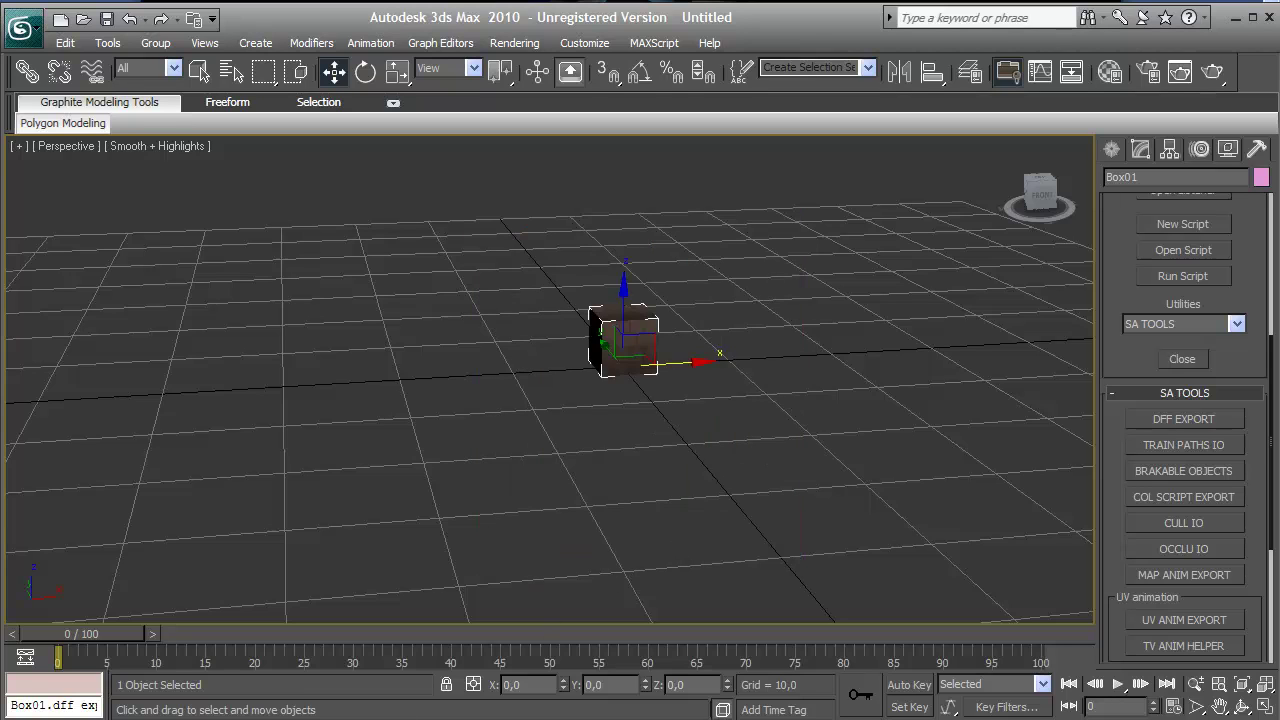
Switch to the Models folder window, move it clear, and open the Exported folder.
key(alt+Tab)
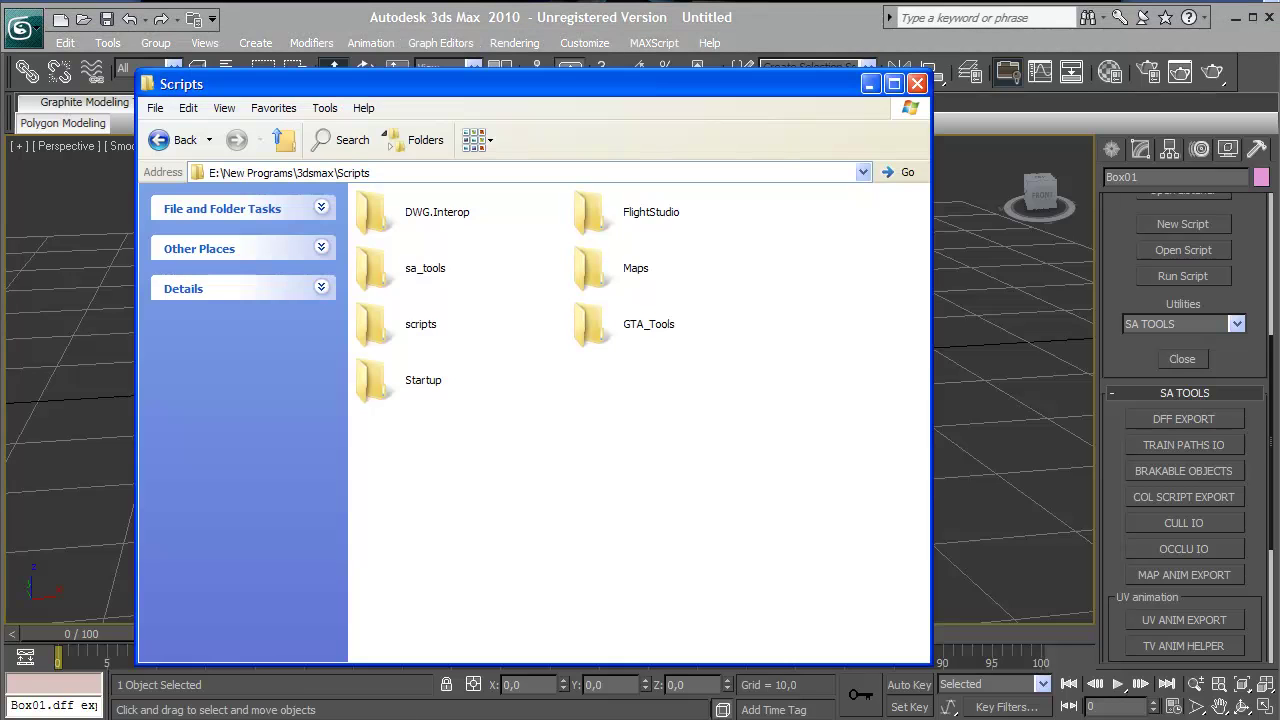
key(alt+Tab)
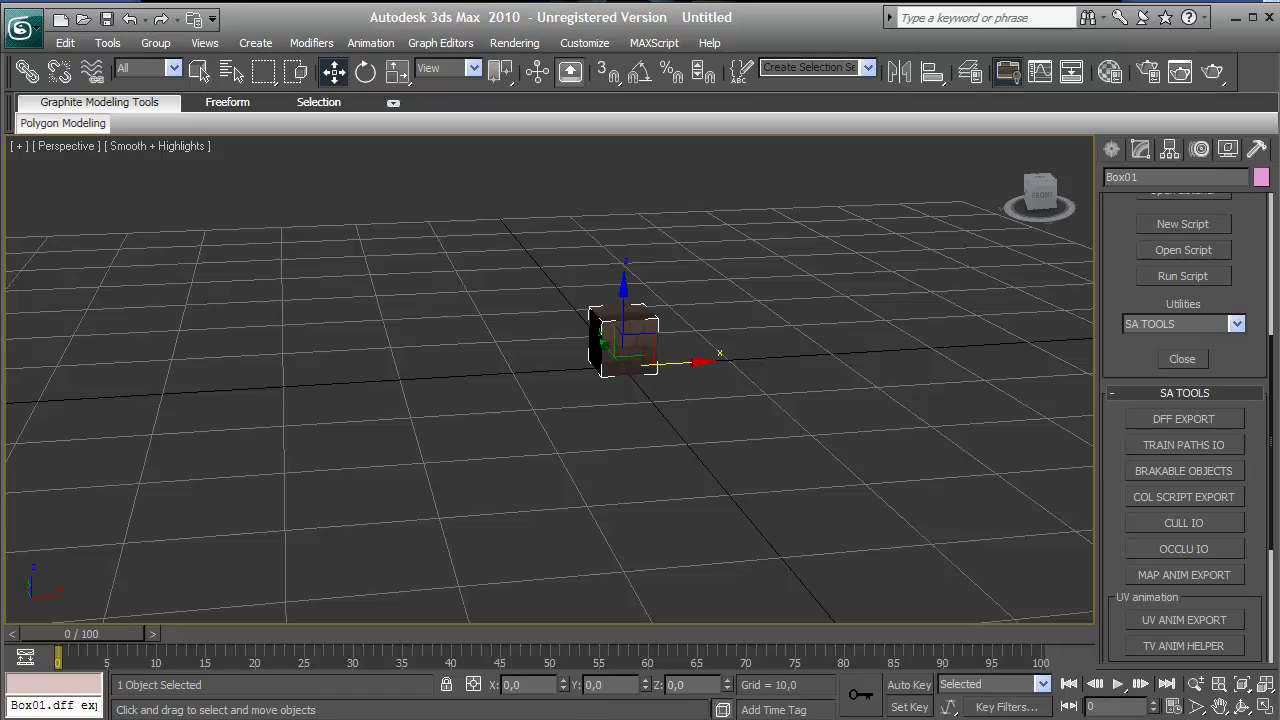
key(alt+Tab)
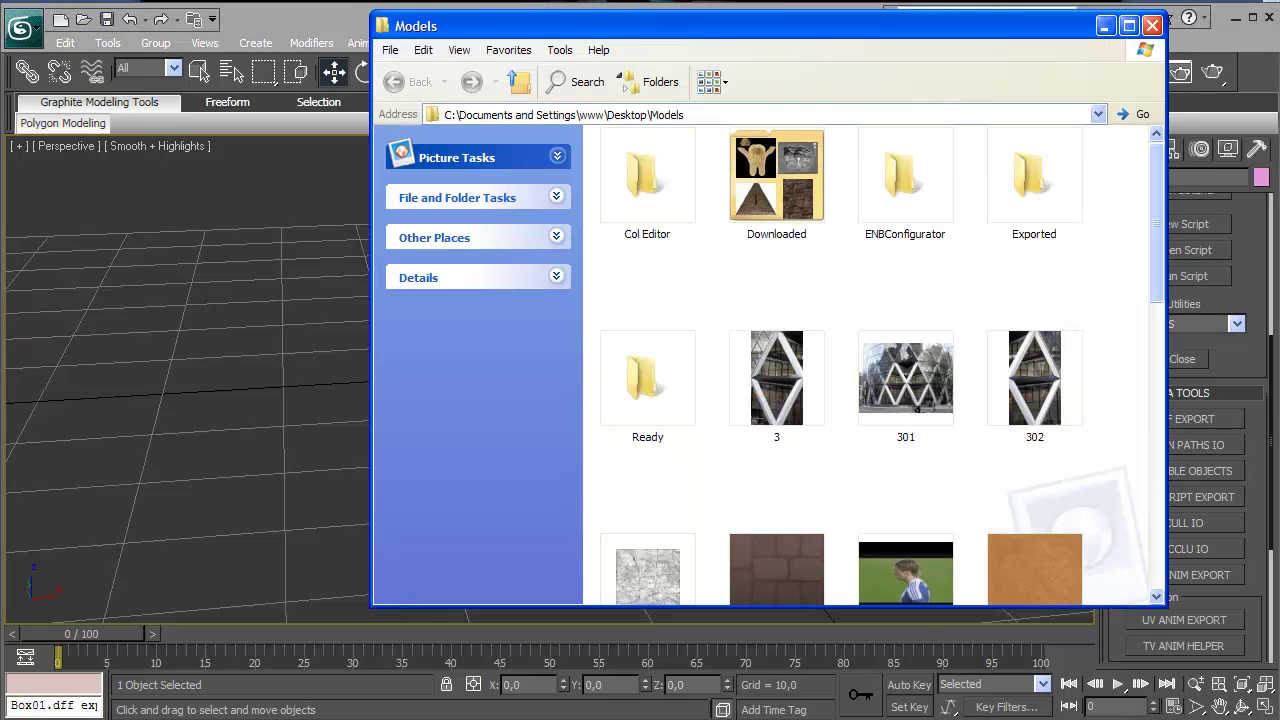
drag(697, 27, 556, 74)
double_click(855, 226)
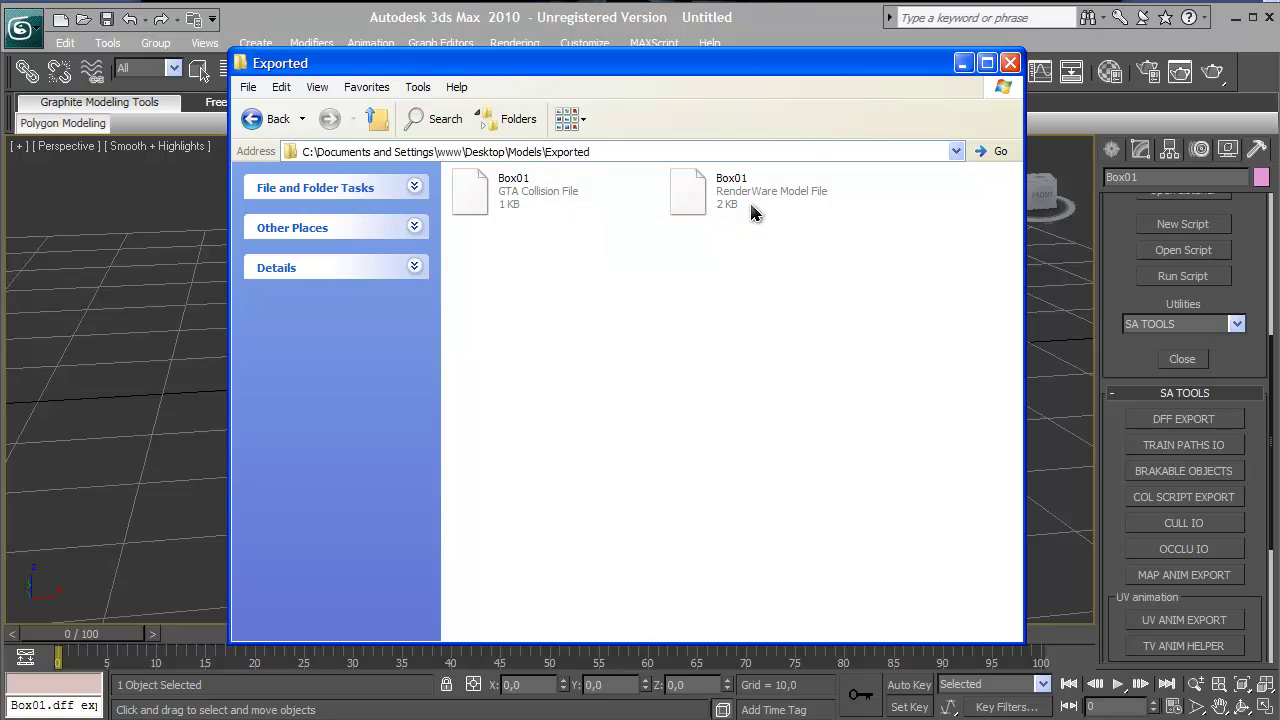
Open the Box01 collision file in Collision File Editor II, check its shape, and close the editor, choosing to save the changes.
click(566, 203)
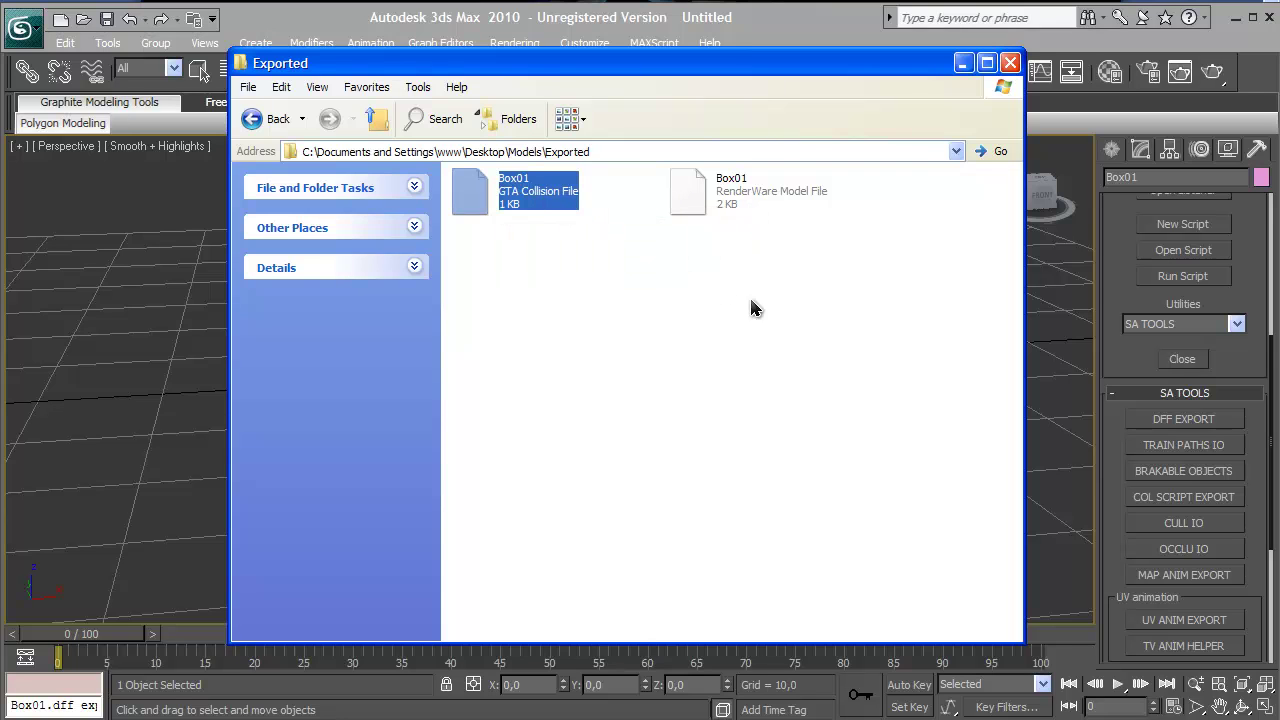
key(Return)
mouse_move(800, 366)
mouse_down()
mouse_move(786, 394)
mouse_move(838, 463)
mouse_move(806, 377)
mouse_up()
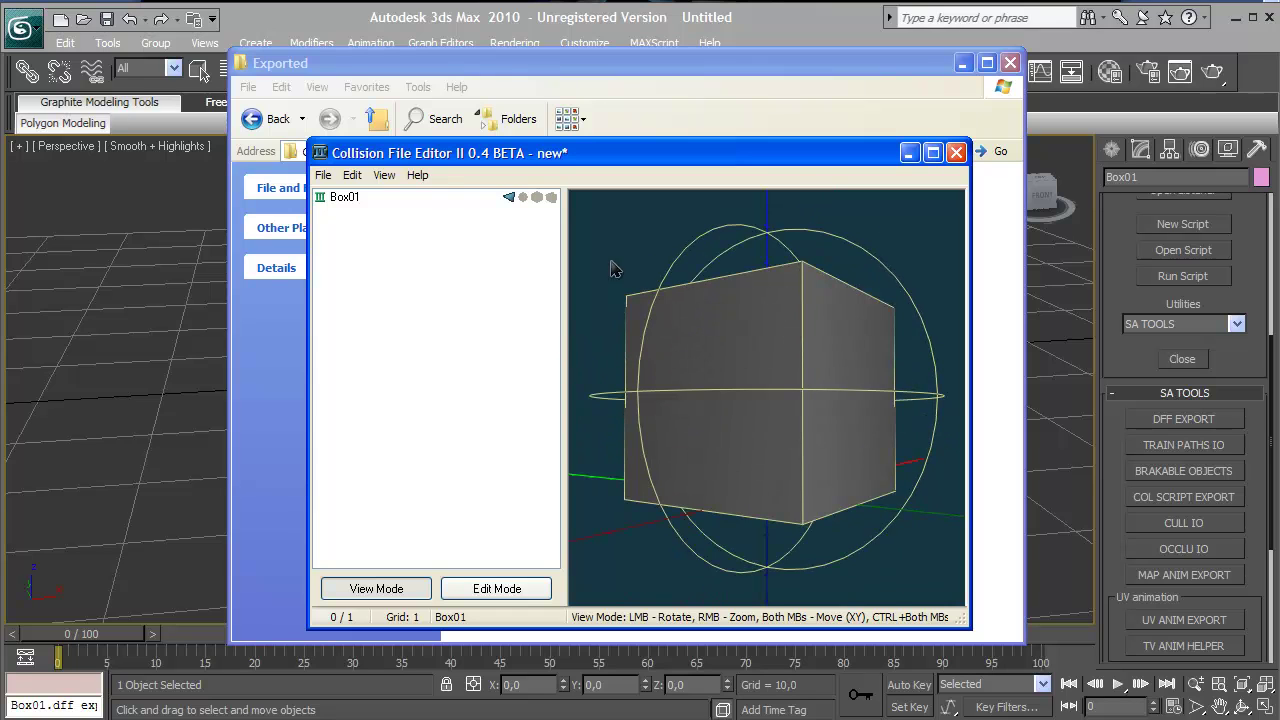
drag(483, 152, 403, 153)
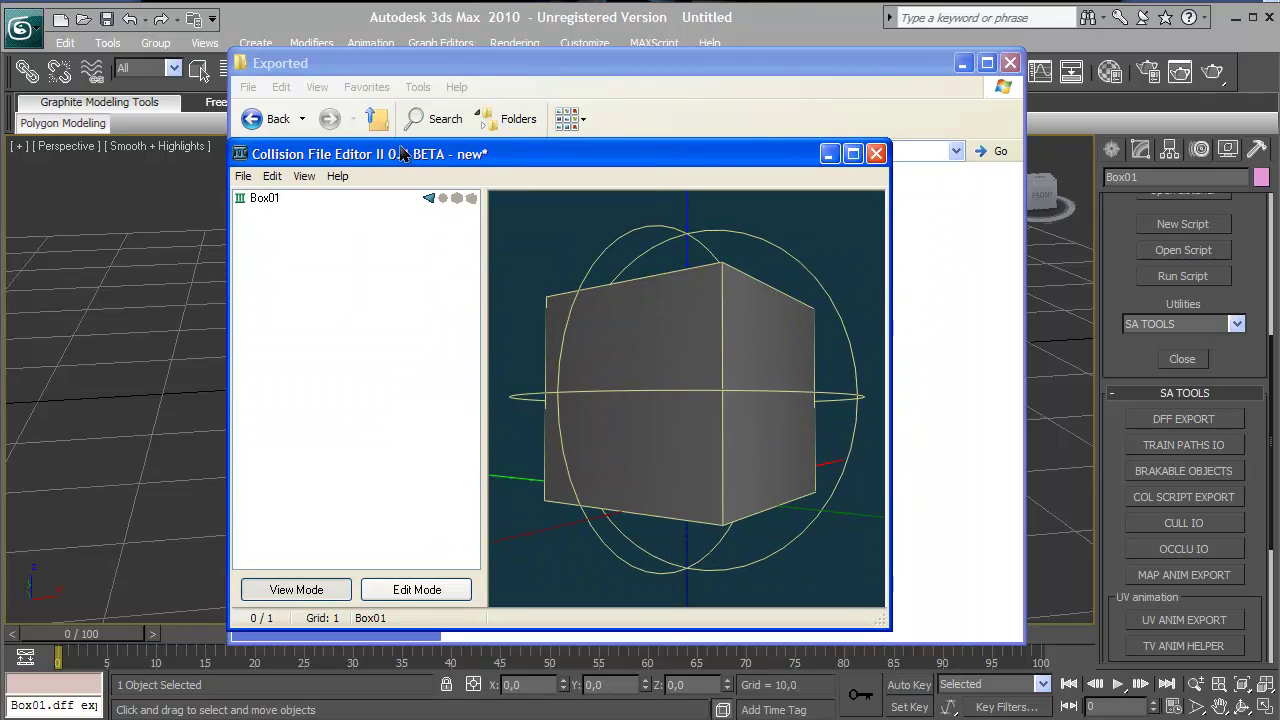
click(876, 153)
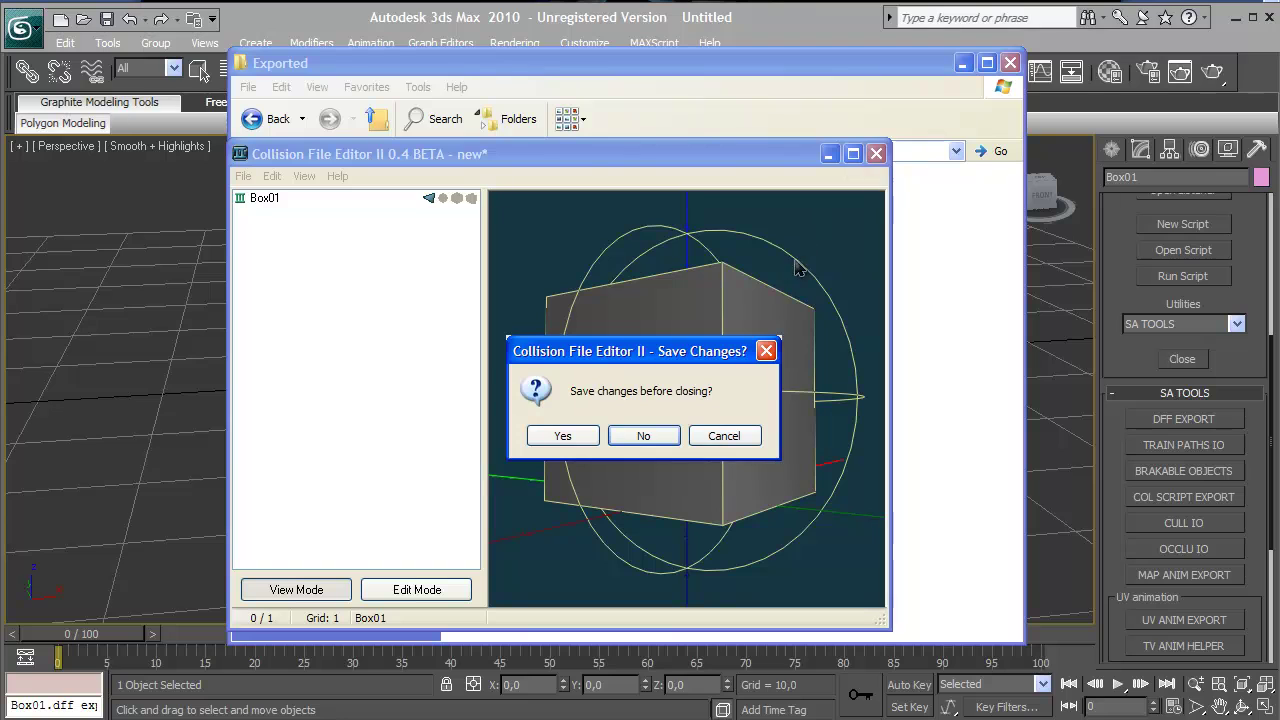
click(562, 432)
click(891, 469)
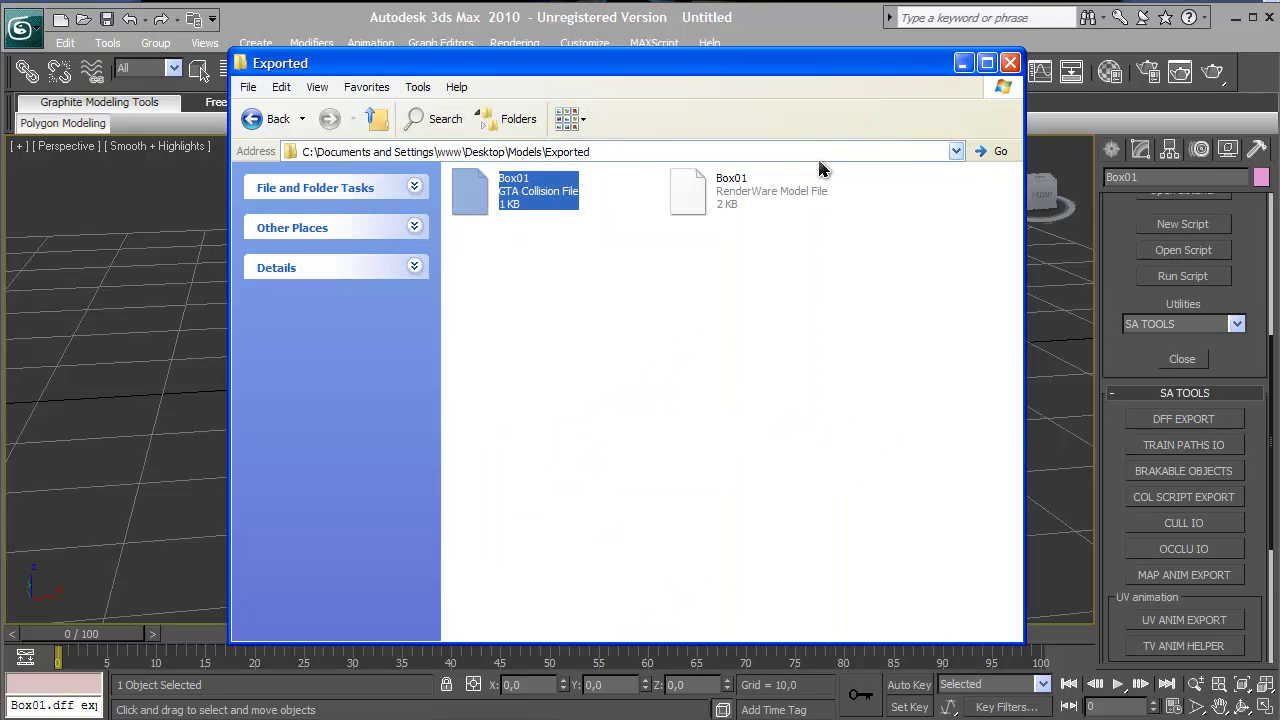
Rename the Box01 GTA collision file in the Exported folder as s.
key(shift+F10)
click(632, 440)
click(789, 398)
key(shift+F10)
click(610, 457)
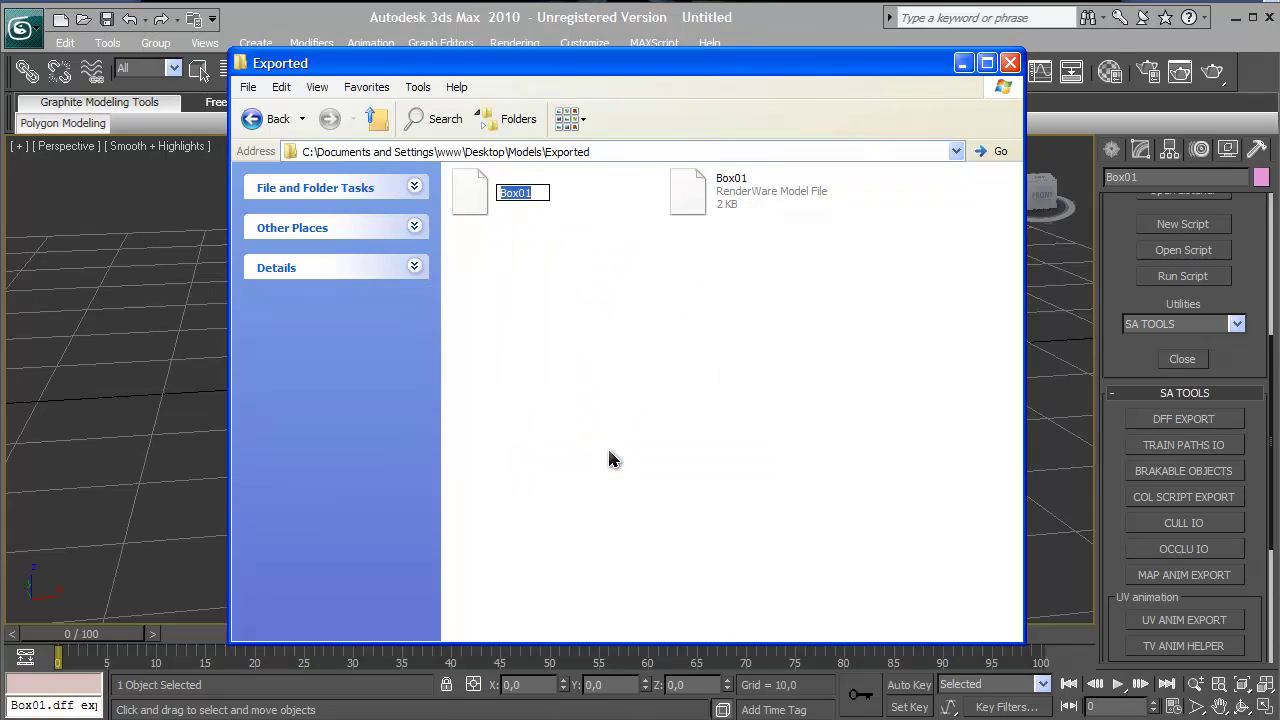
text(s)
key(Return)
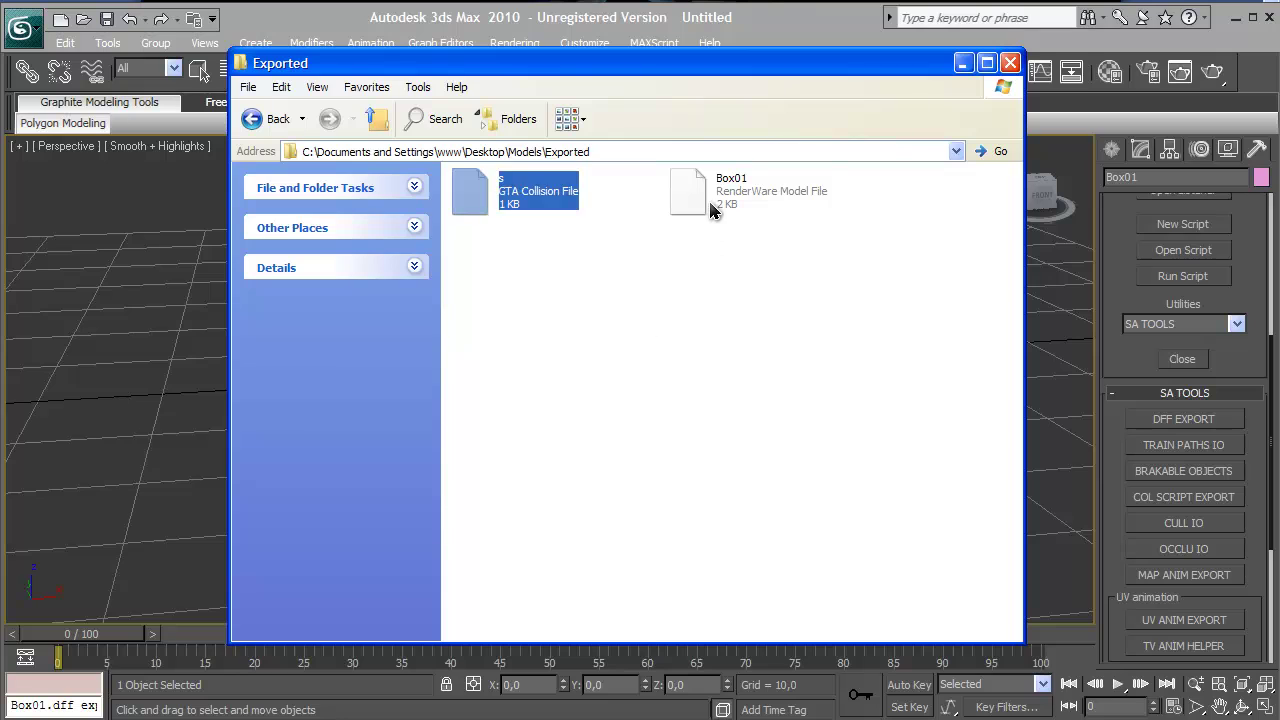
Rename the Box01 RenderWare model file in the Exported folder as s.
key(Right)
key(shift+F10)
click(843, 456)
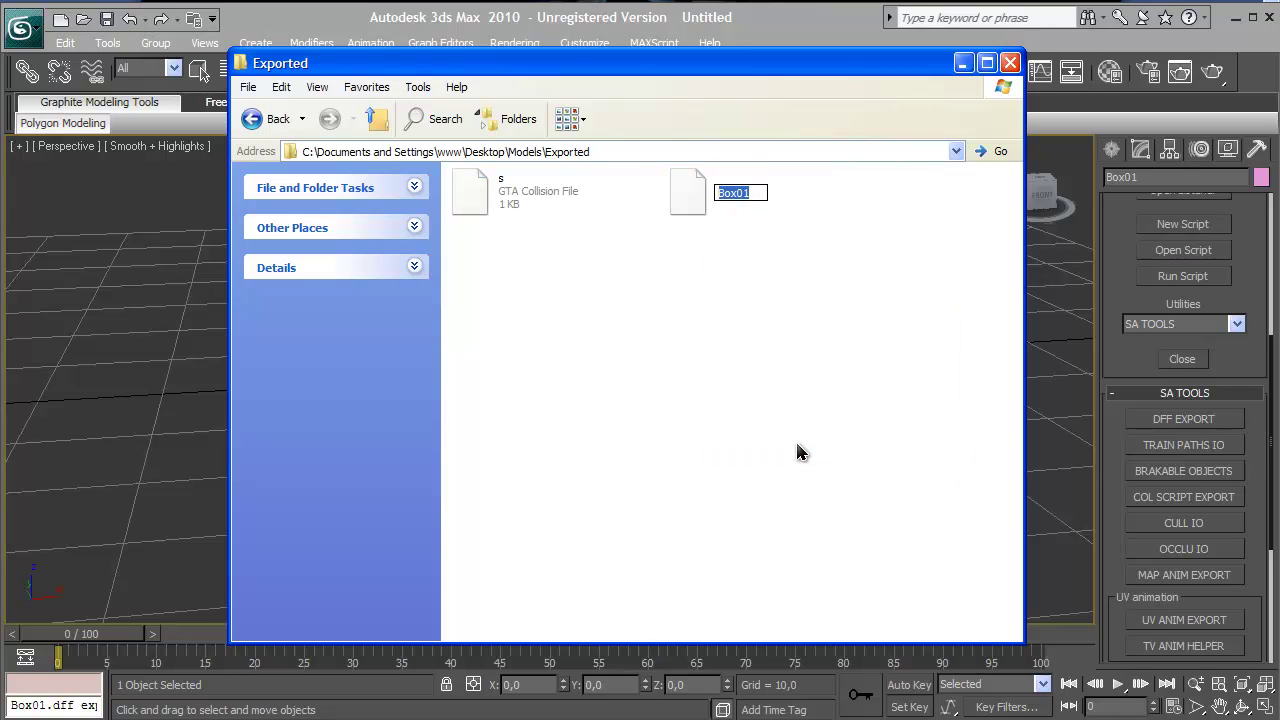
key(Return)
Open the s collision file in Collision File Editor II, switch its model to Edit Mode, and select all of its faces.
double_click(521, 203)
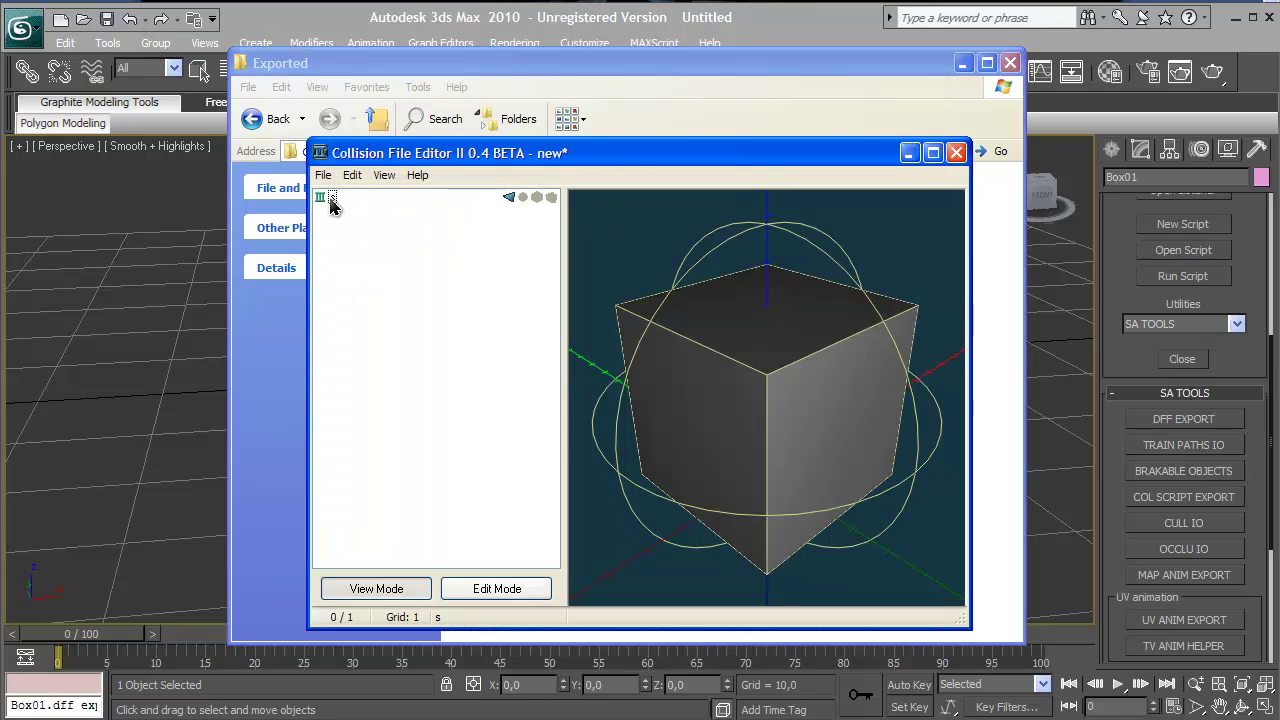
click(332, 198)
click(470, 584)
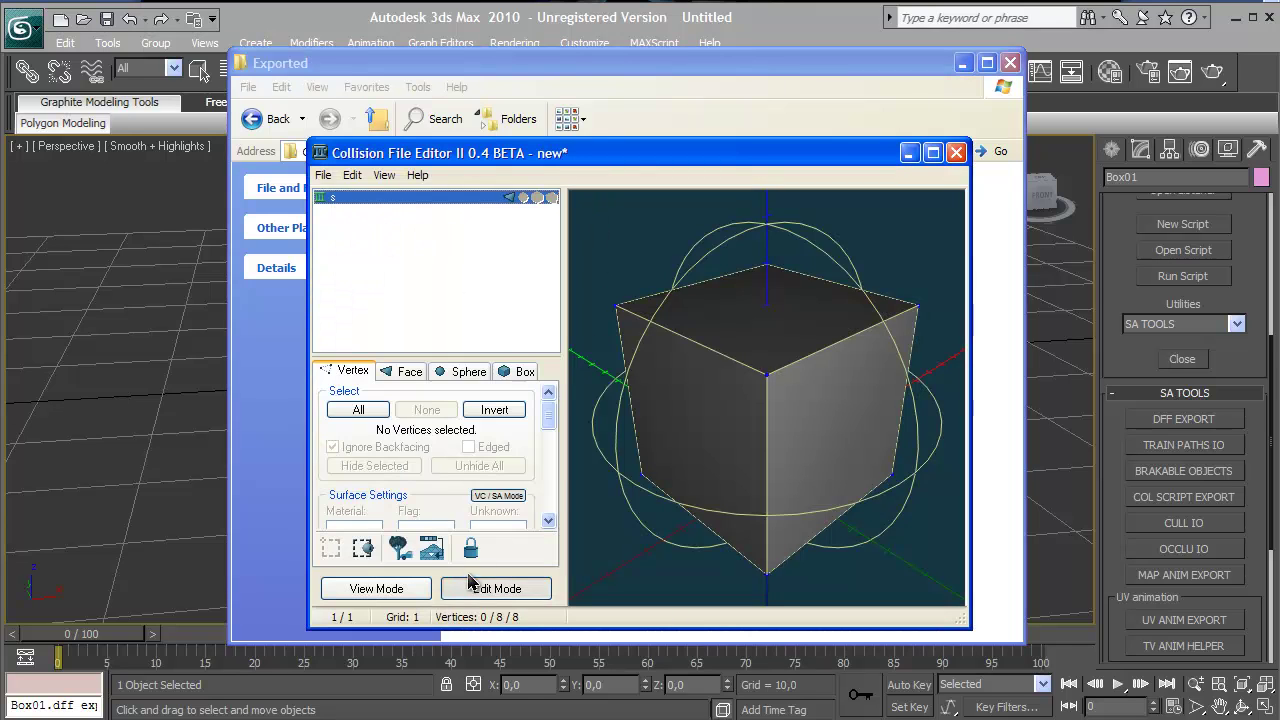
click(418, 370)
click(360, 410)
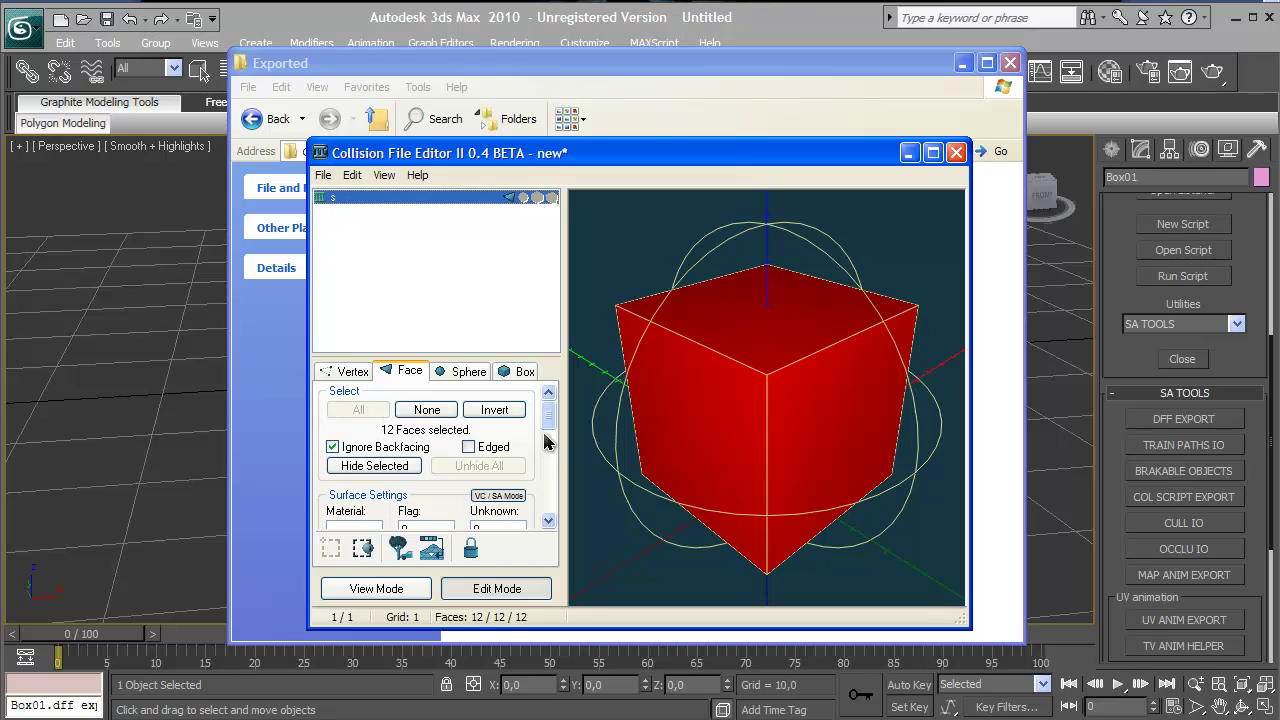
Examine the surface material categories offered for the selected faces, including the Grass types.
drag(548, 416, 547, 440)
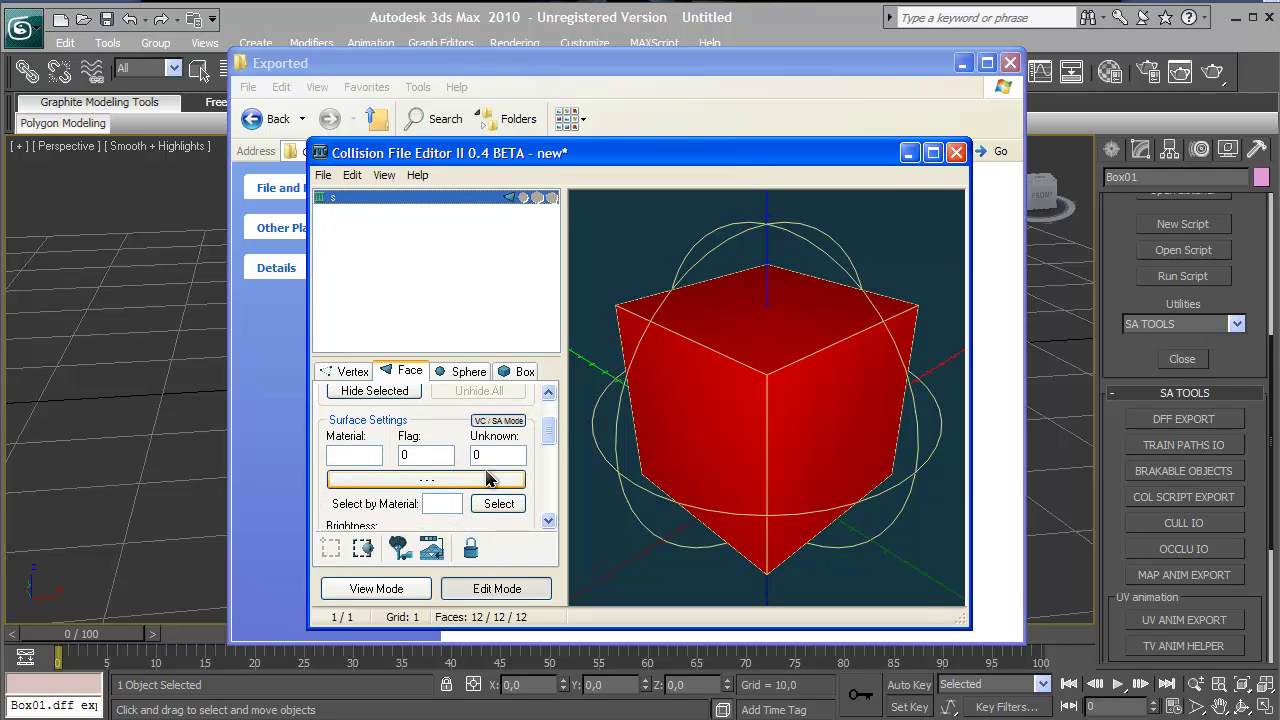
click(440, 481)
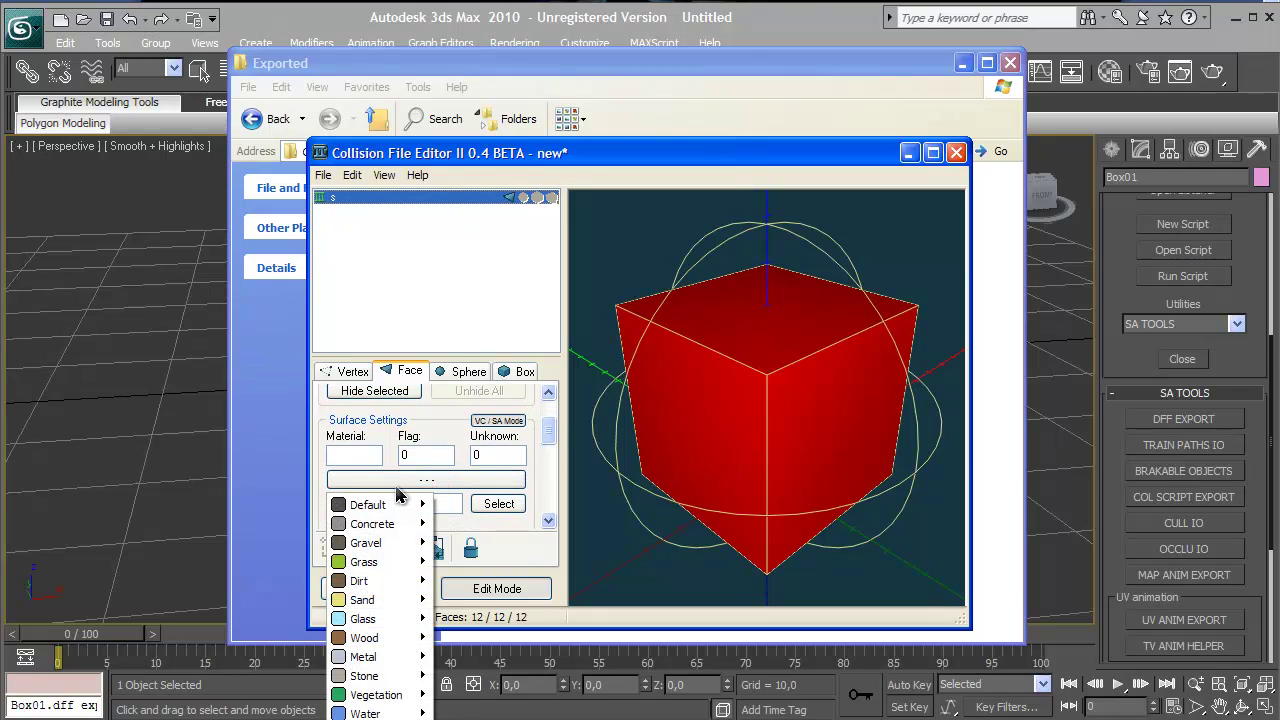
click(424, 443)
click(426, 480)
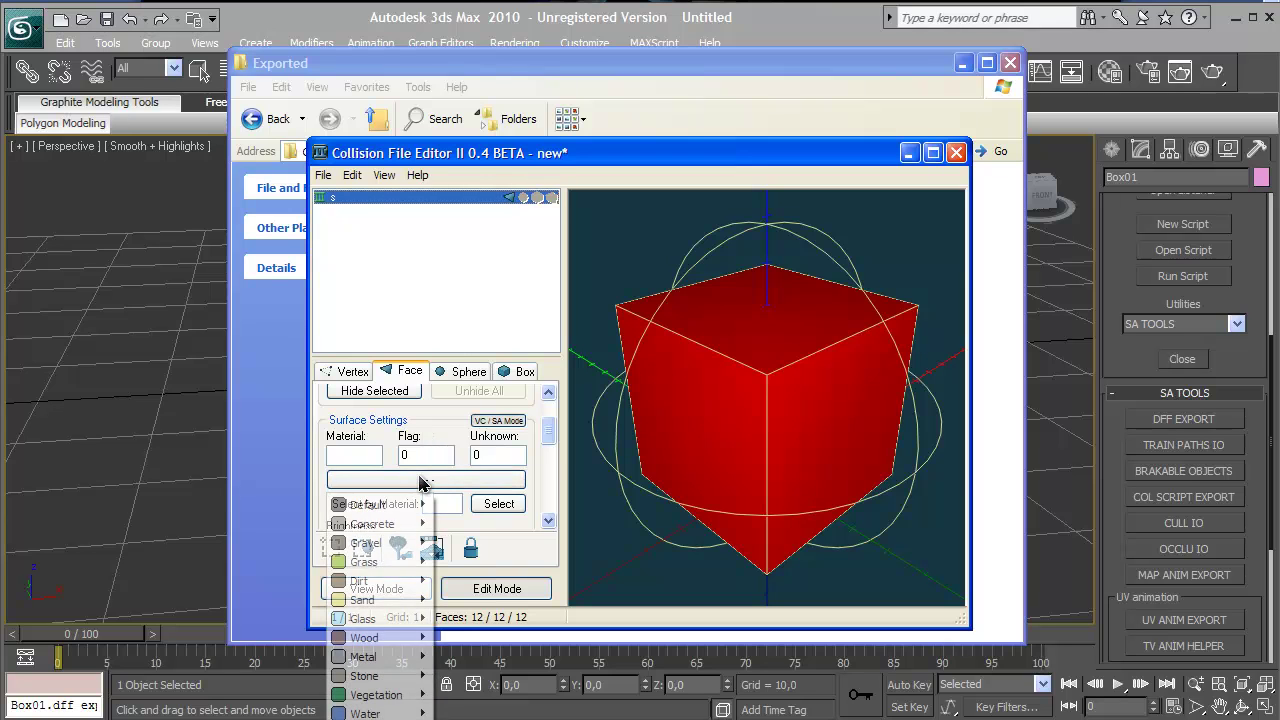
mouse_move(425, 590)
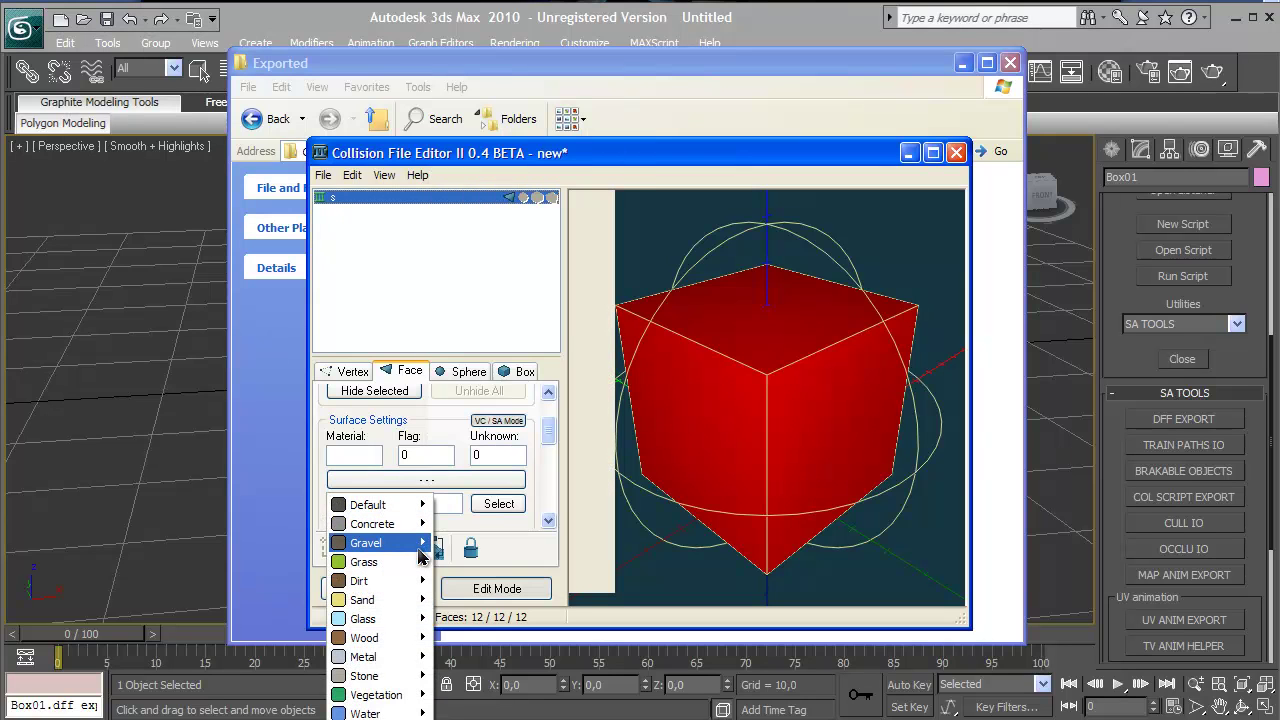
mouse_move(420, 542)
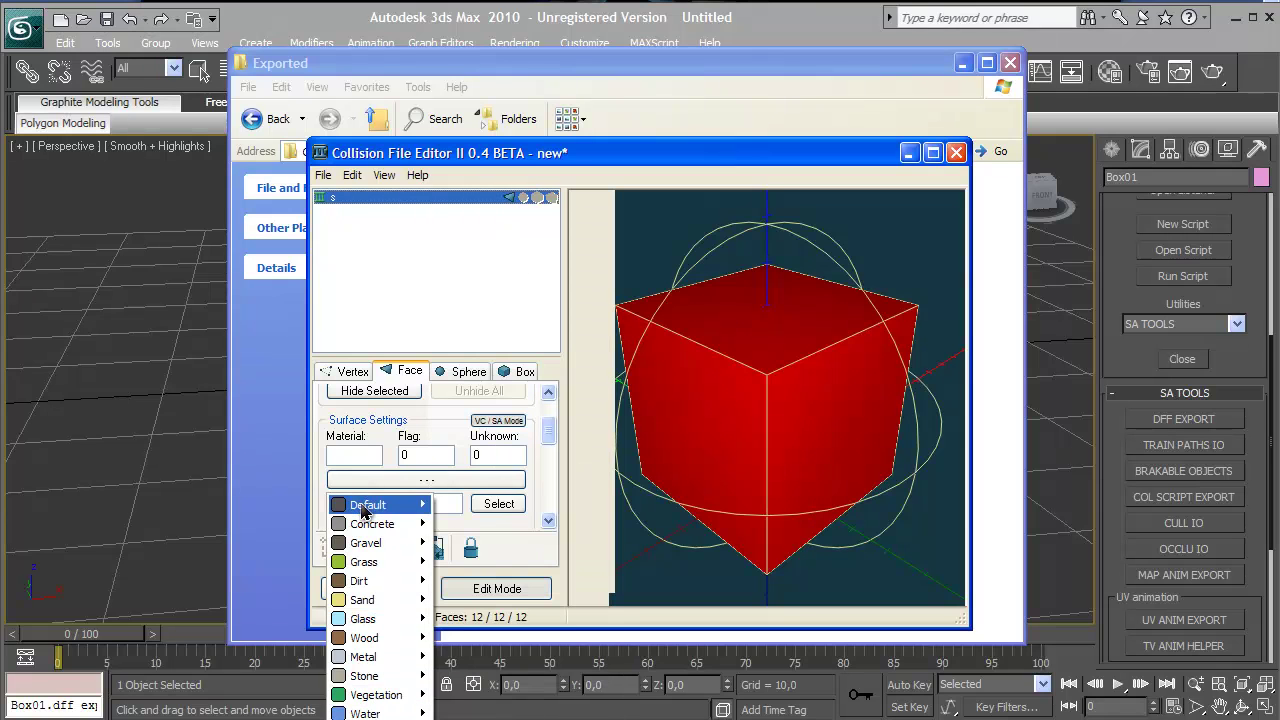
mouse_move(362, 512)
mouse_move(358, 563)
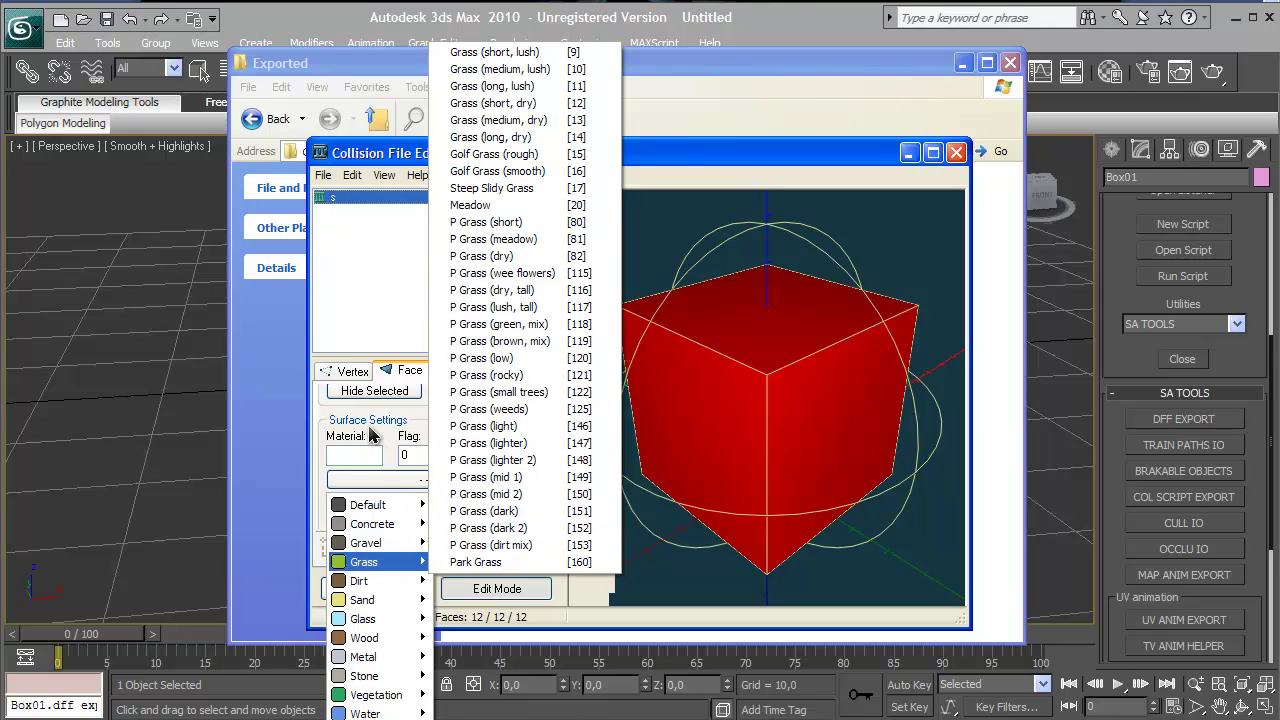
click(349, 333)
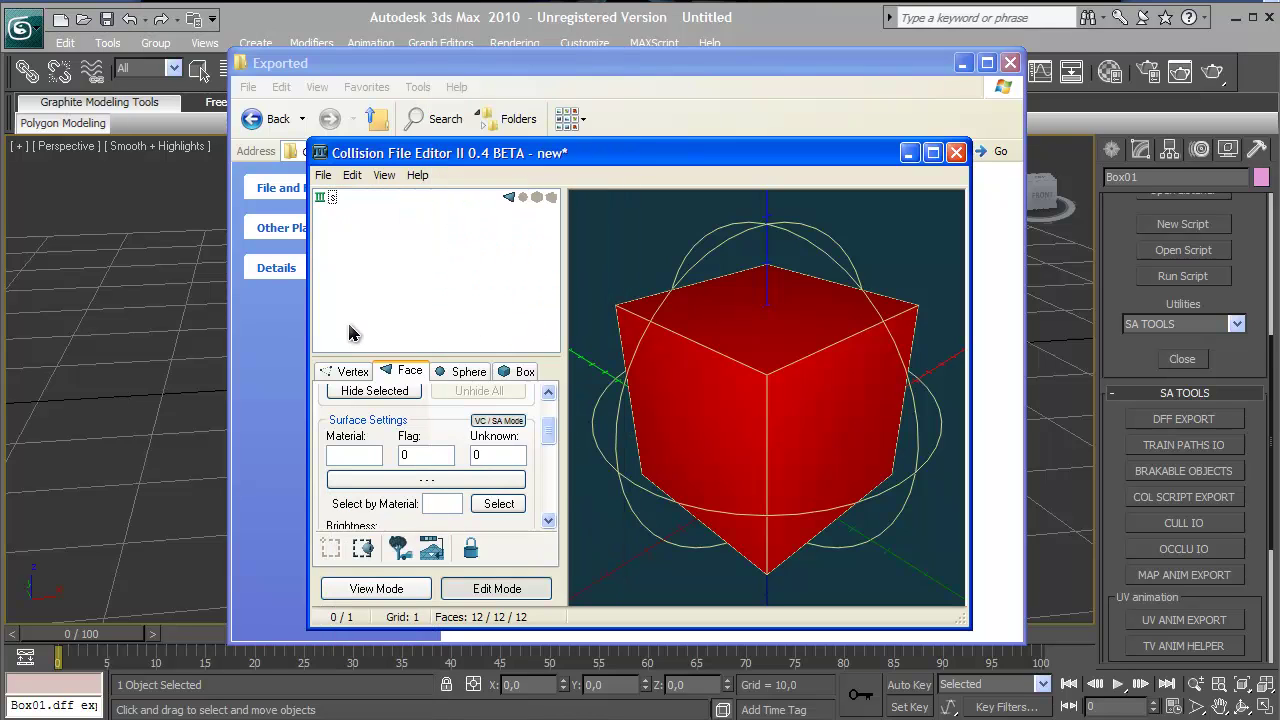
click(413, 480)
mouse_move(395, 619)
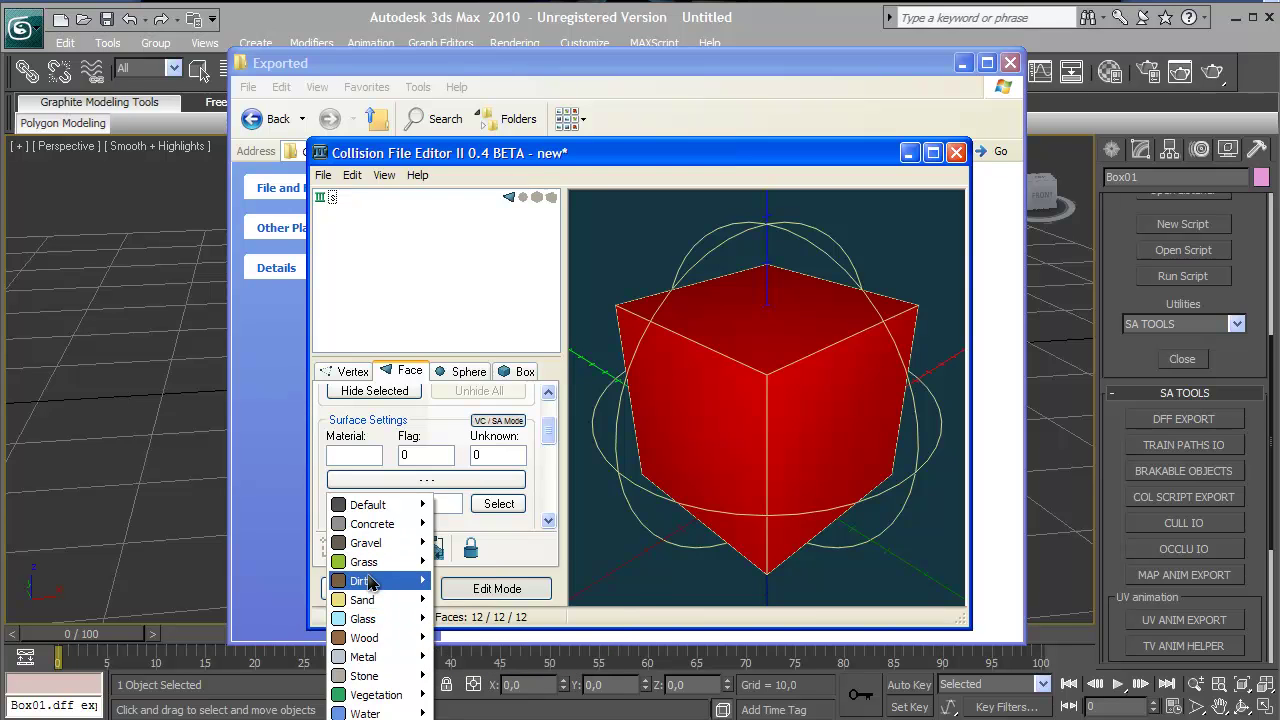
mouse_move(370, 583)
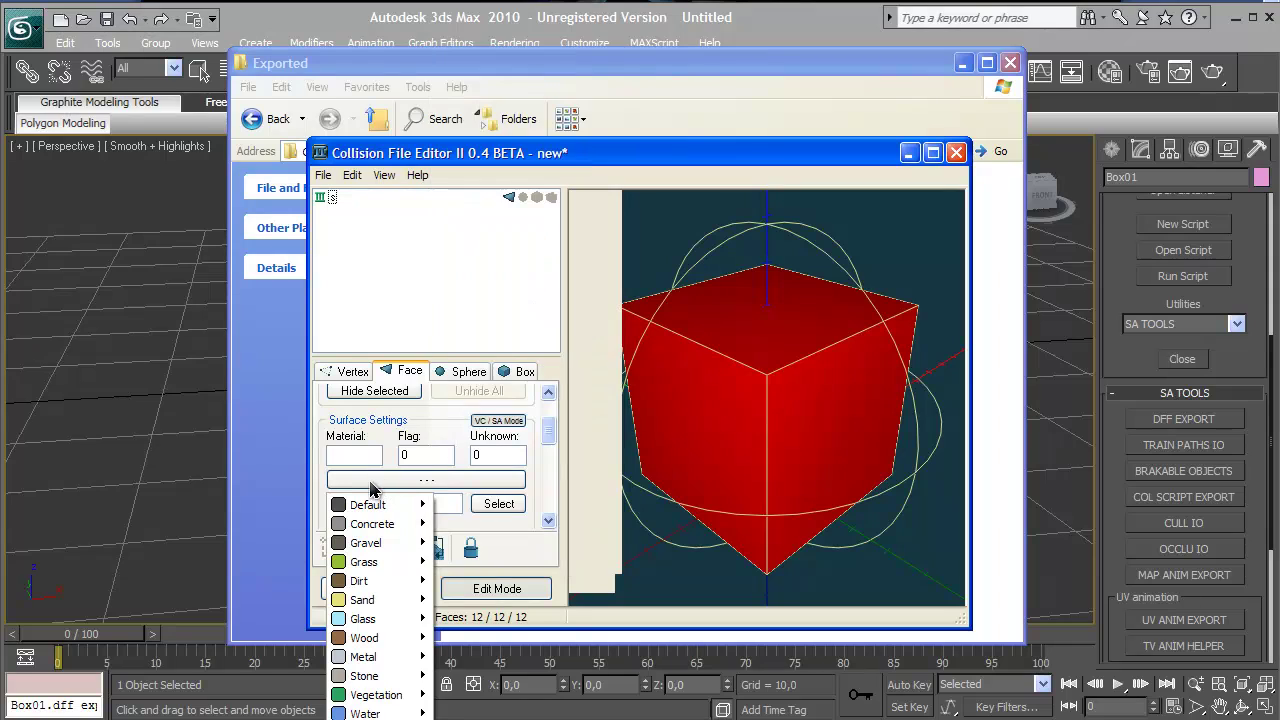
click(550, 437)
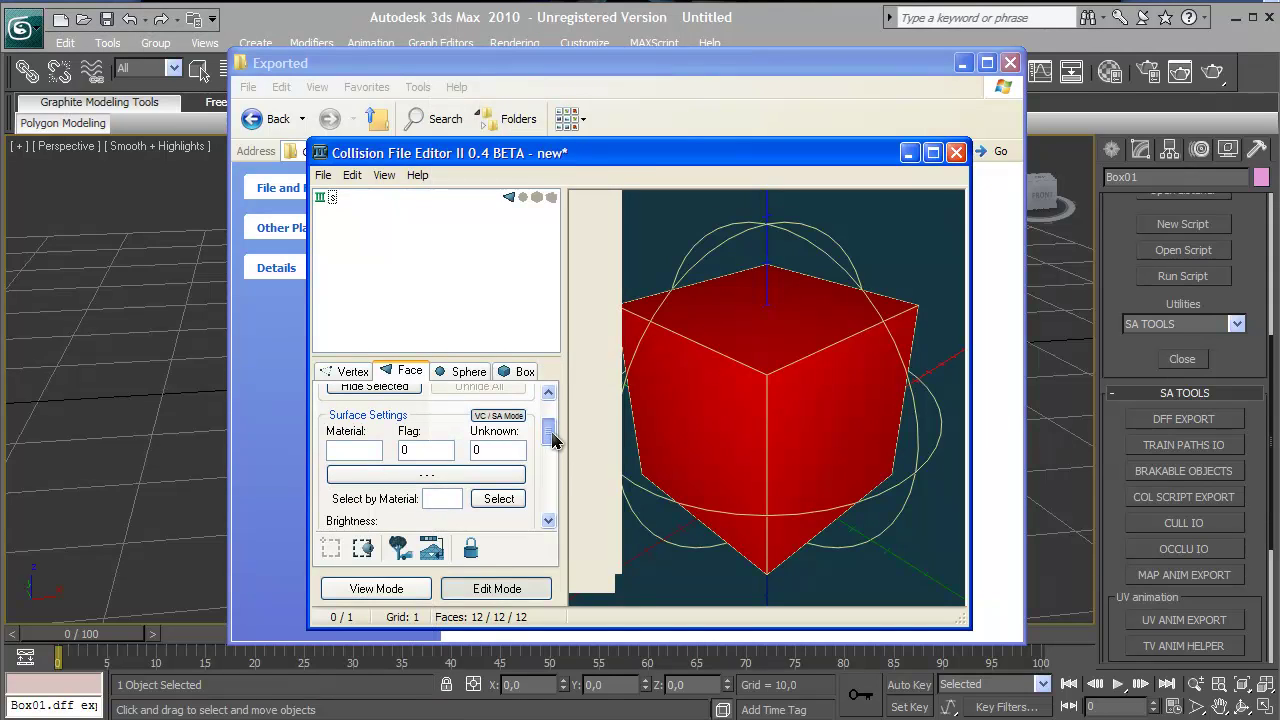
click(480, 478)
mouse_move(410, 499)
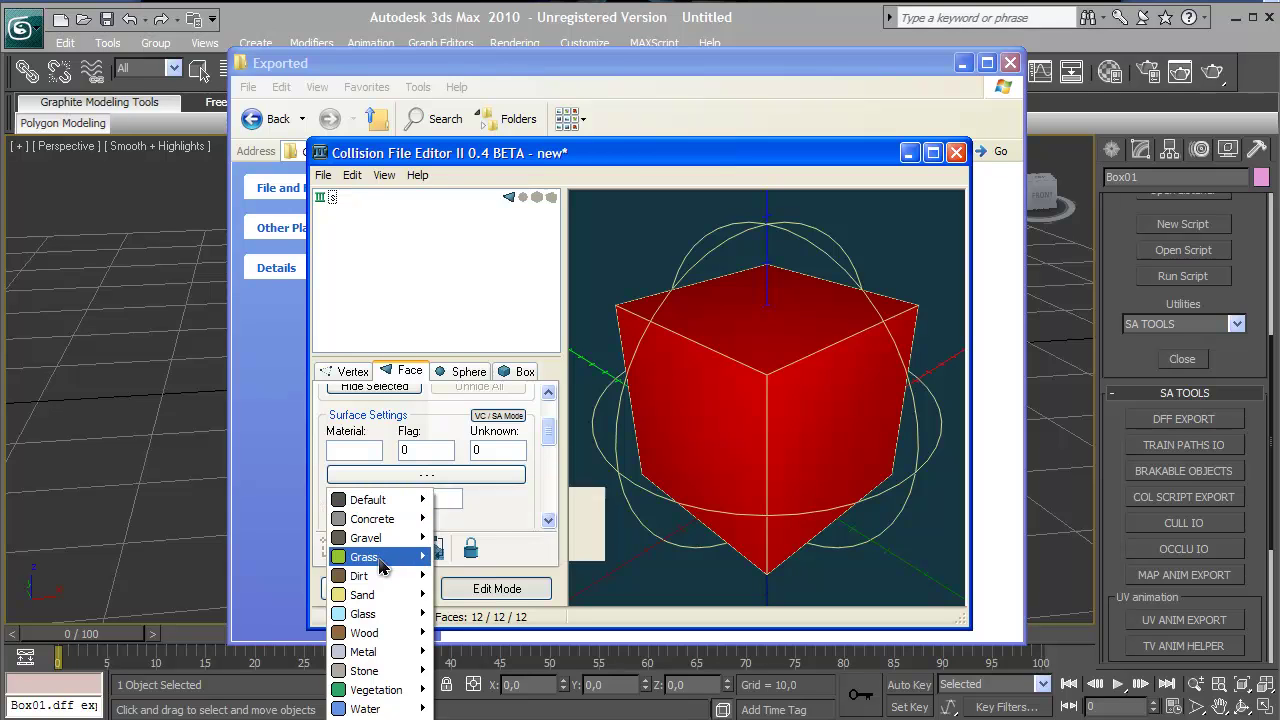
click(313, 489)
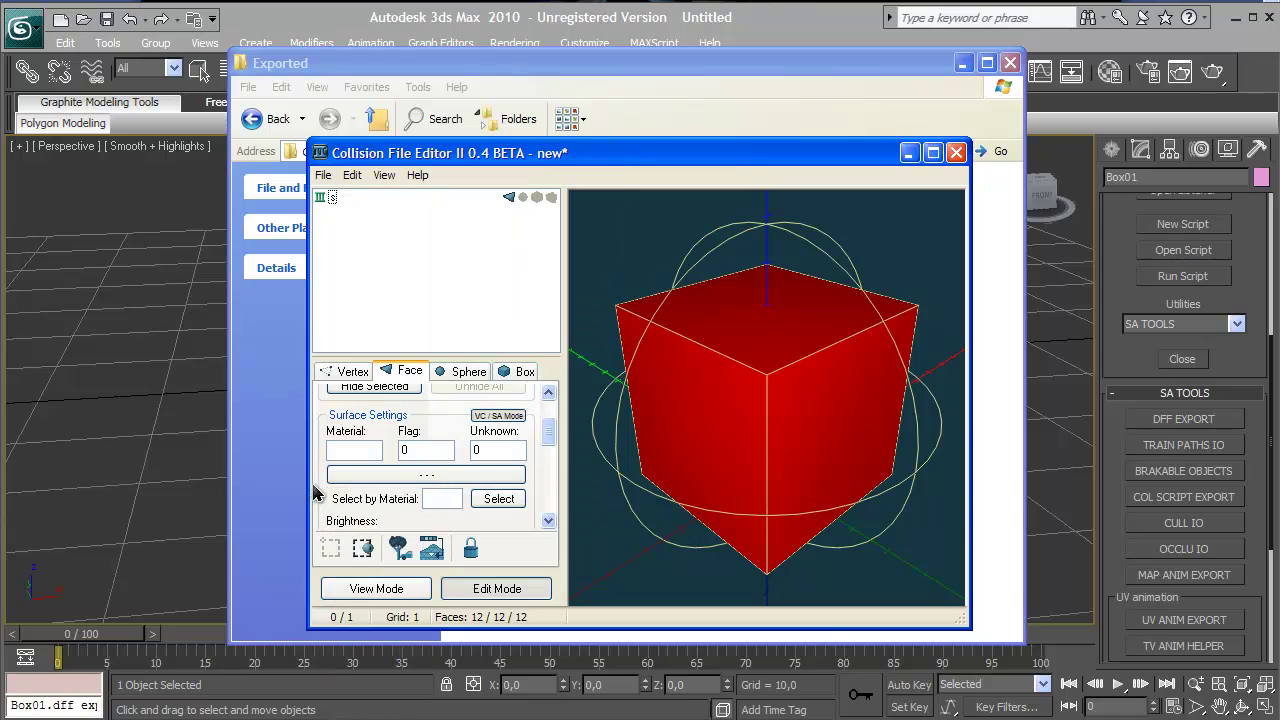
Assign the Default surface material from the Default category to all selected faces.
click(421, 479)
mouse_move(418, 503)
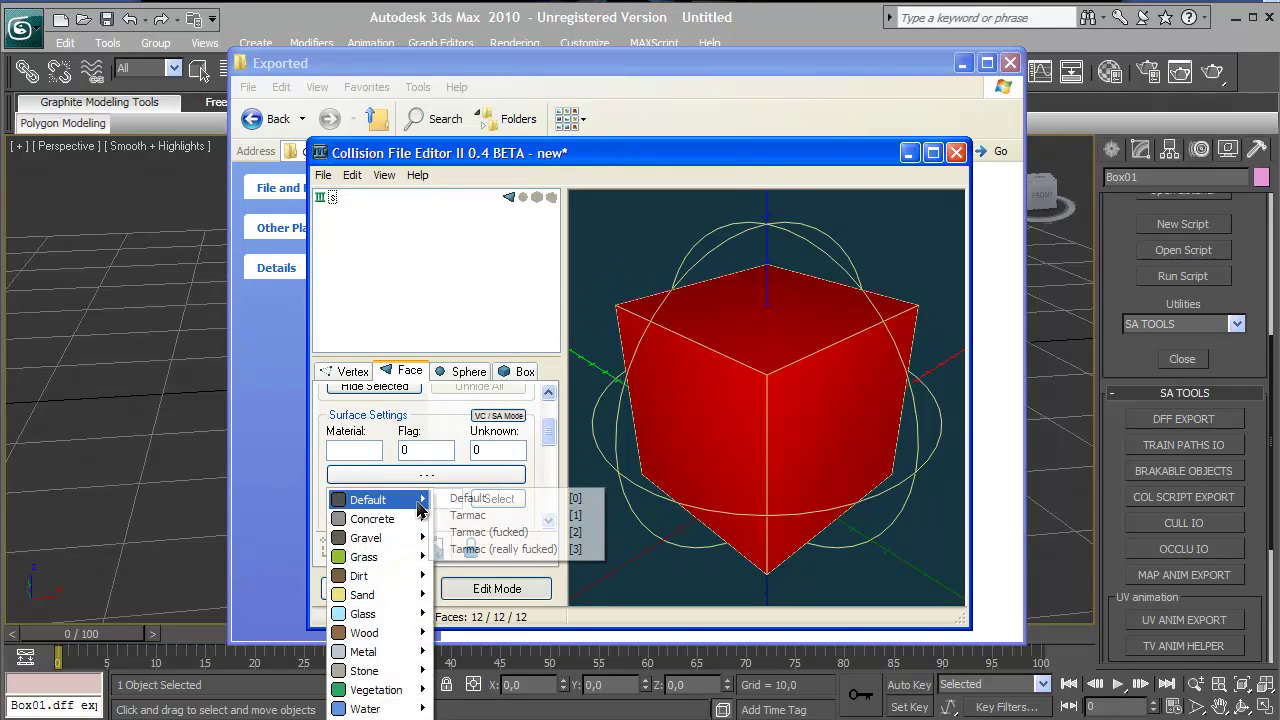
click(490, 498)
scroll(492, 500, up, 1)
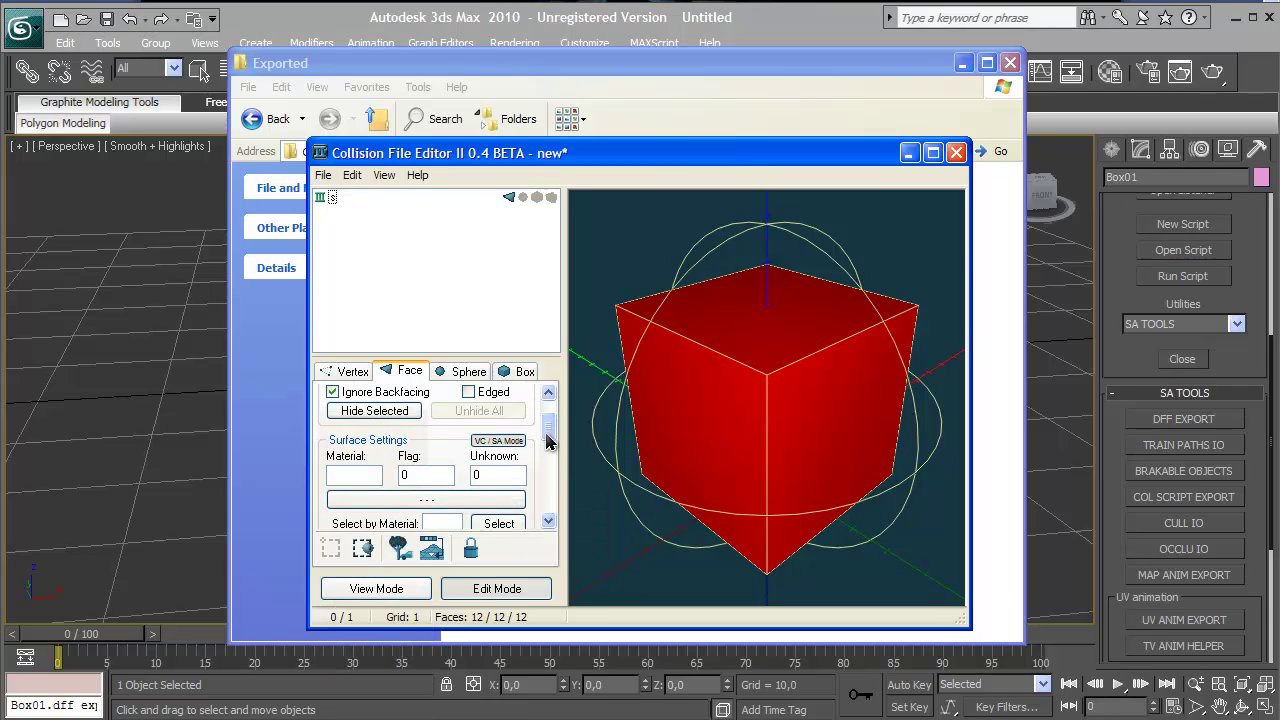
click(492, 500)
mouse_move(420, 522)
click(480, 523)
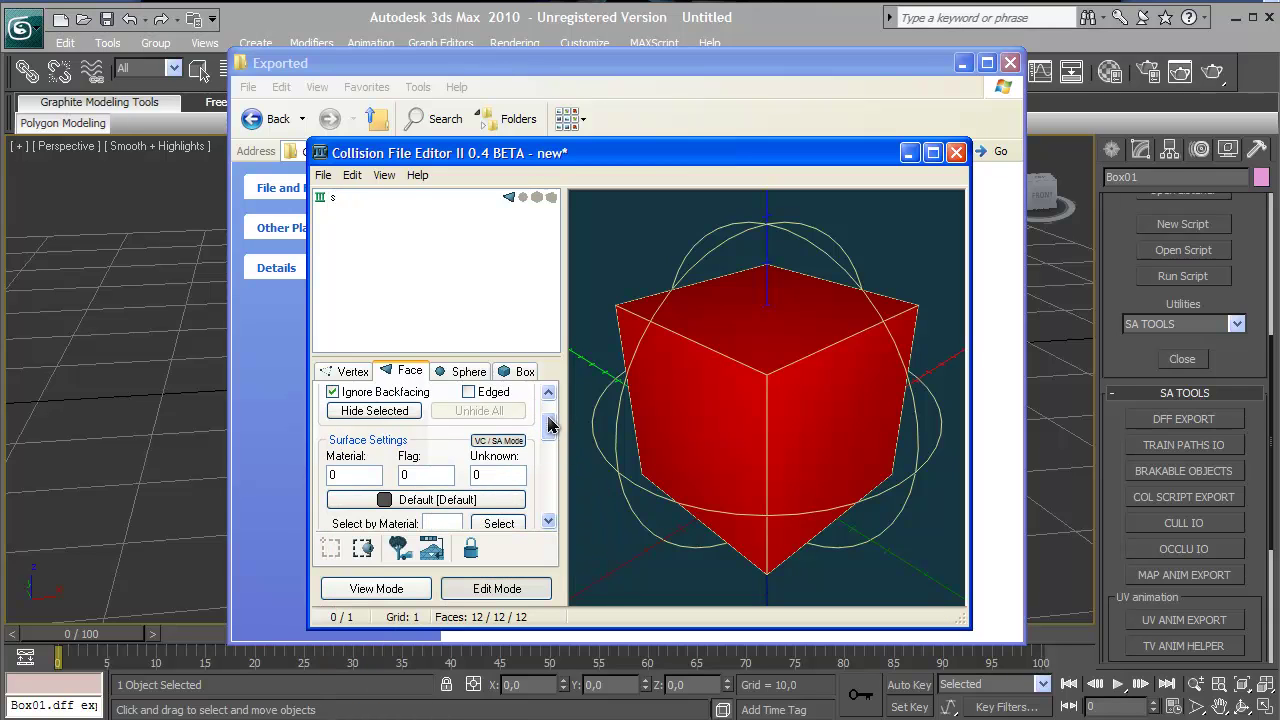
Raise the brightness of the selected faces to the maximum.
drag(548, 424, 549, 443)
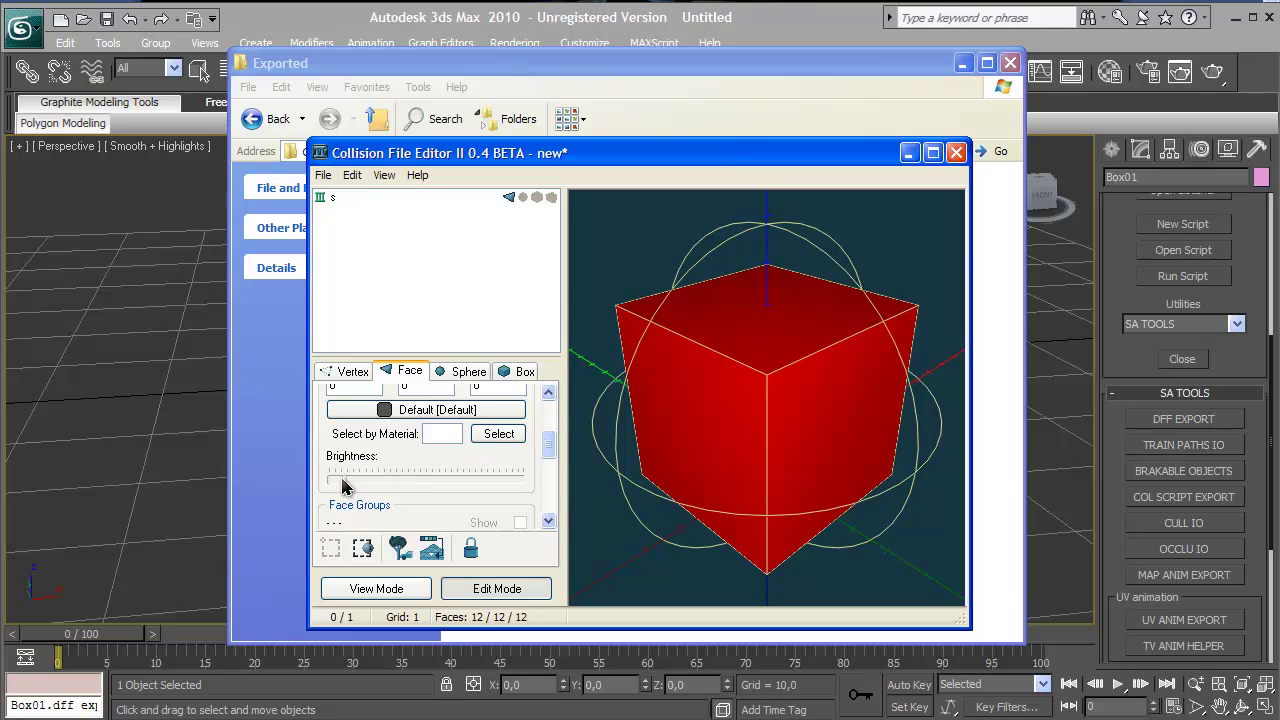
drag(342, 480, 491, 471)
click(520, 480)
Start saving the collision file under a new name and create a folder named s inside the Ready folder.
click(323, 175)
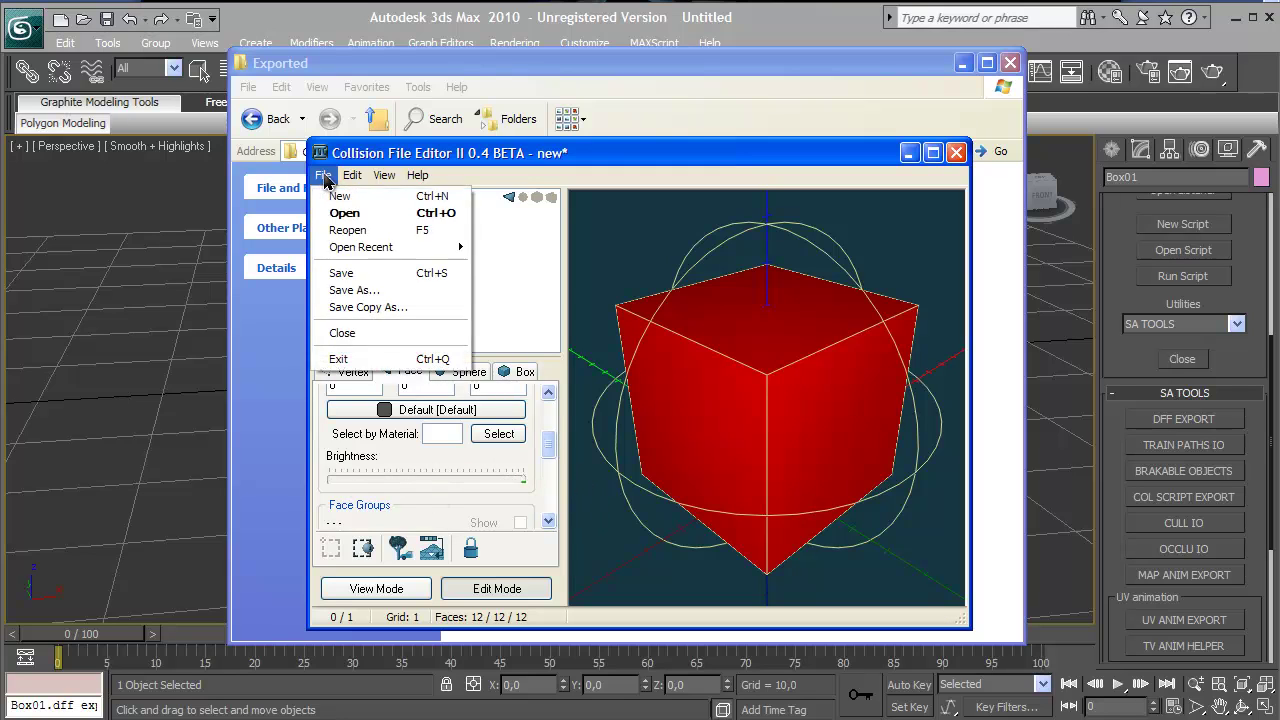
click(352, 290)
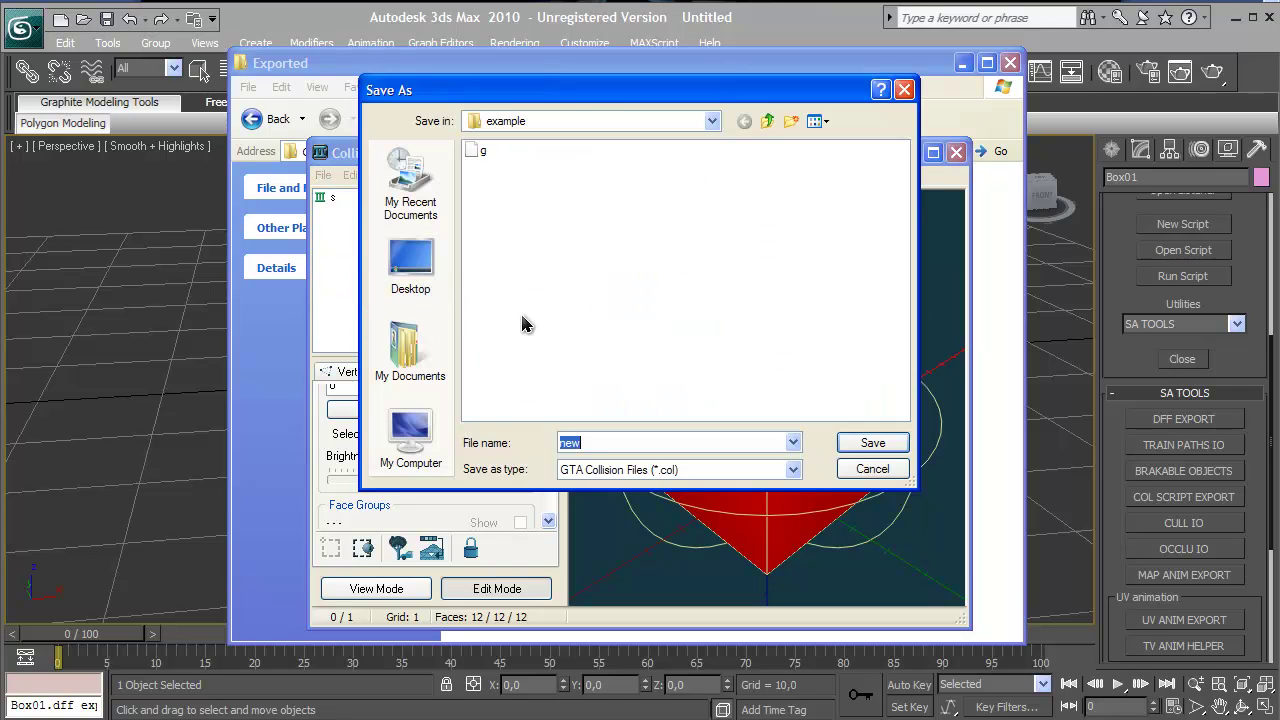
click(765, 121)
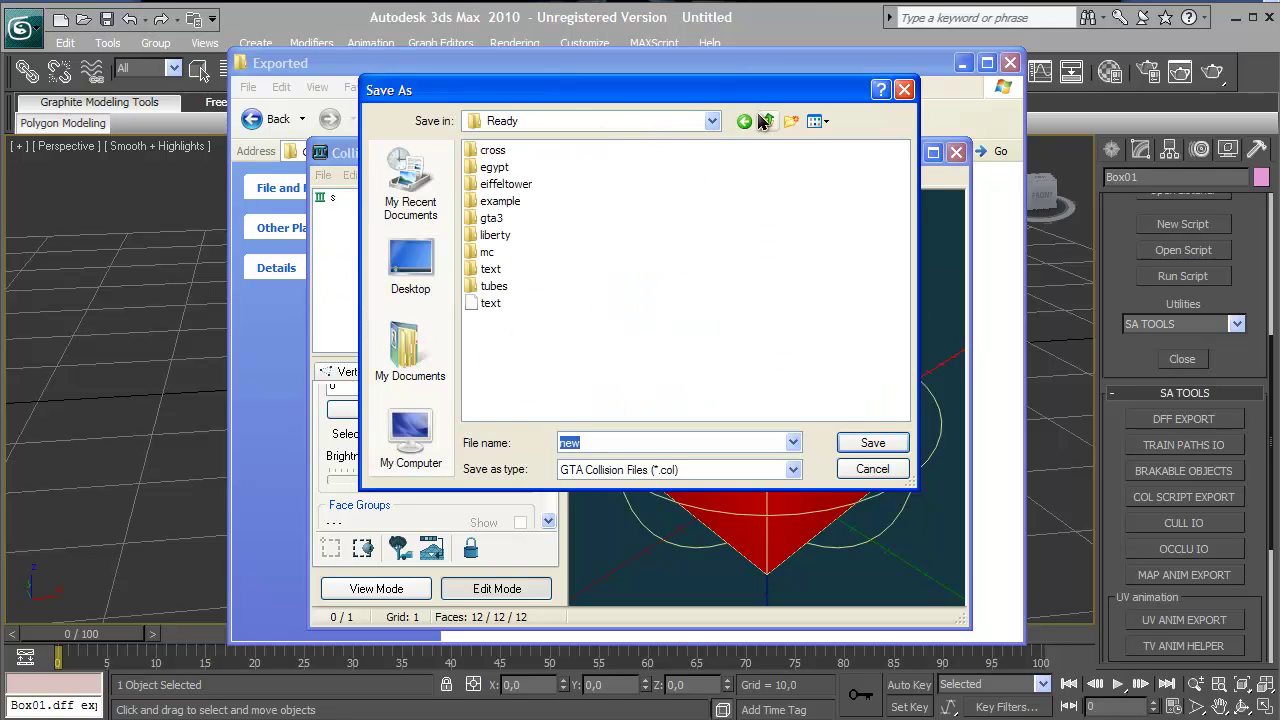
right_click(586, 387)
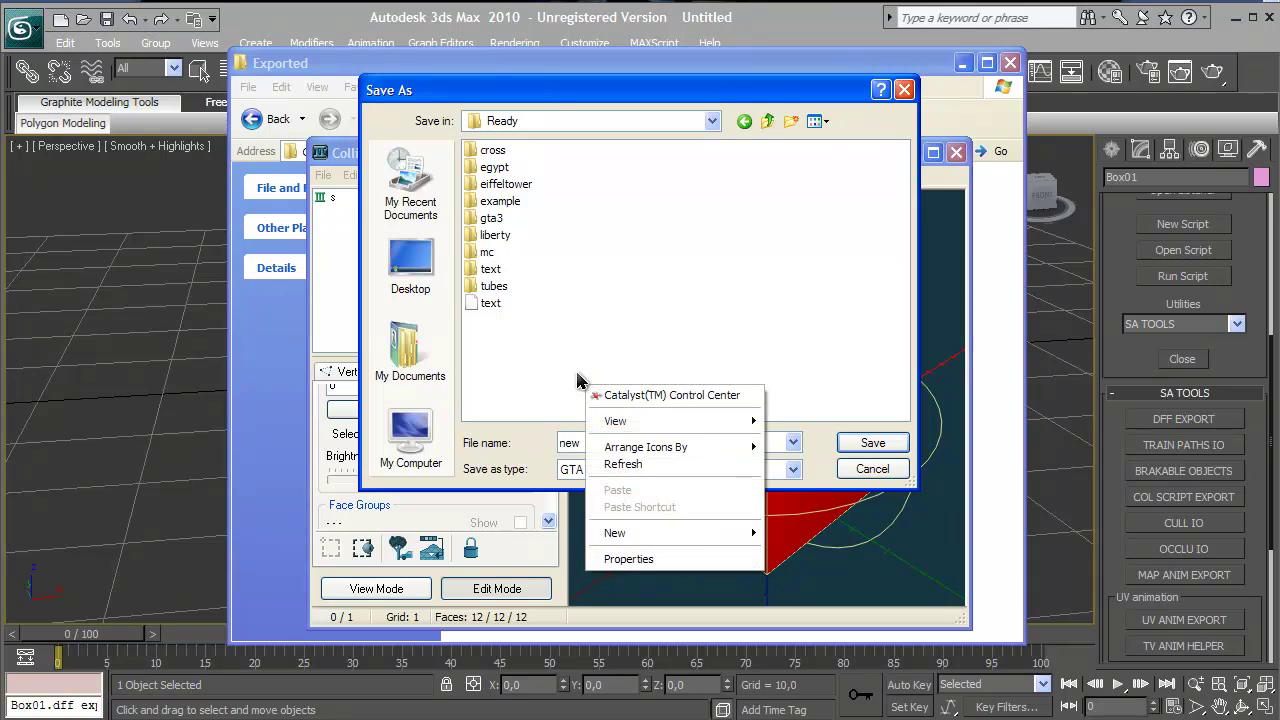
mouse_move(724, 543)
click(804, 535)
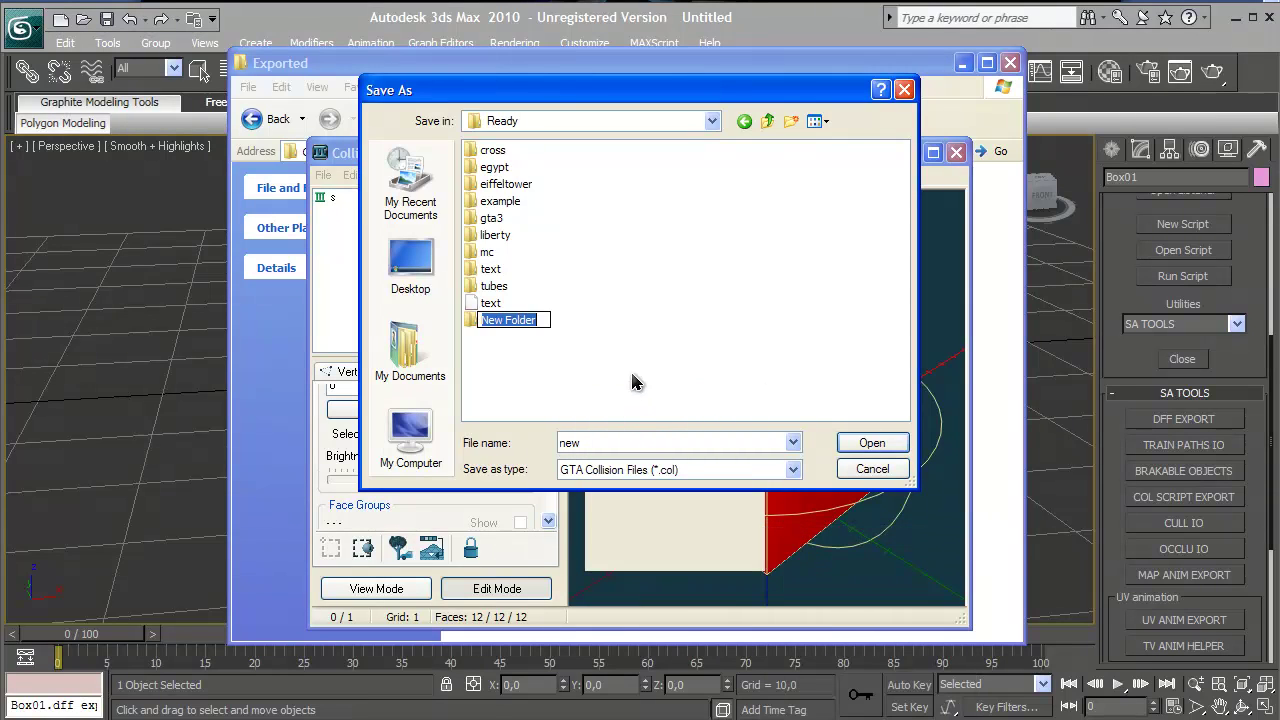
text(s)
key(Return)
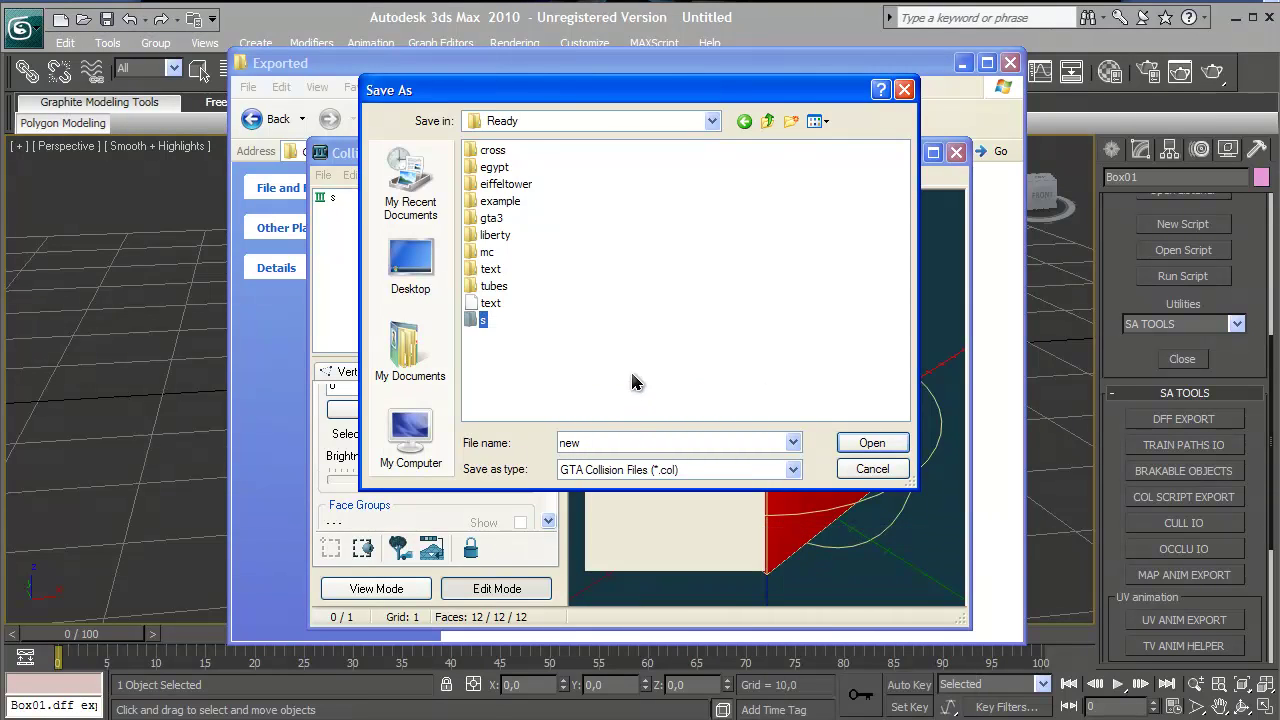
Save the collision file as s in the new s folder.
key(Return)
double_click(634, 443)
text(s)
click(868, 443)
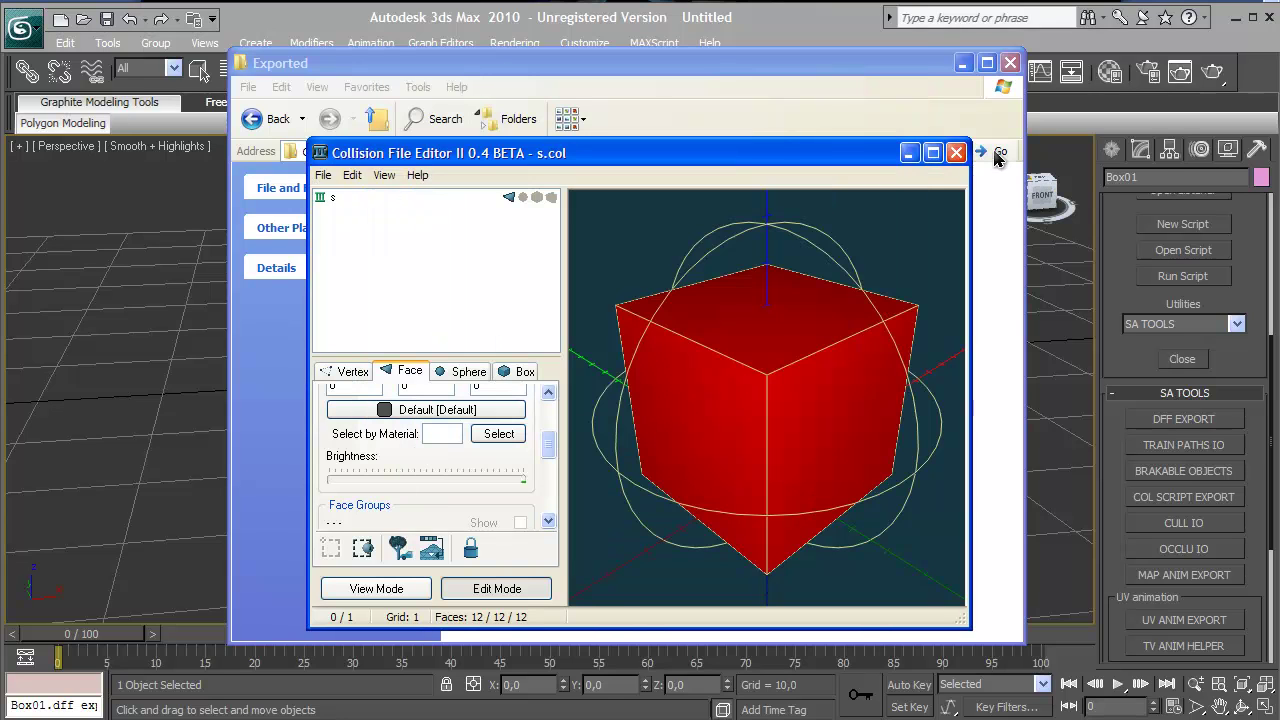
Return to the Exported folder and copy the s RenderWare model file.
click(997, 155)
right_click(694, 205)
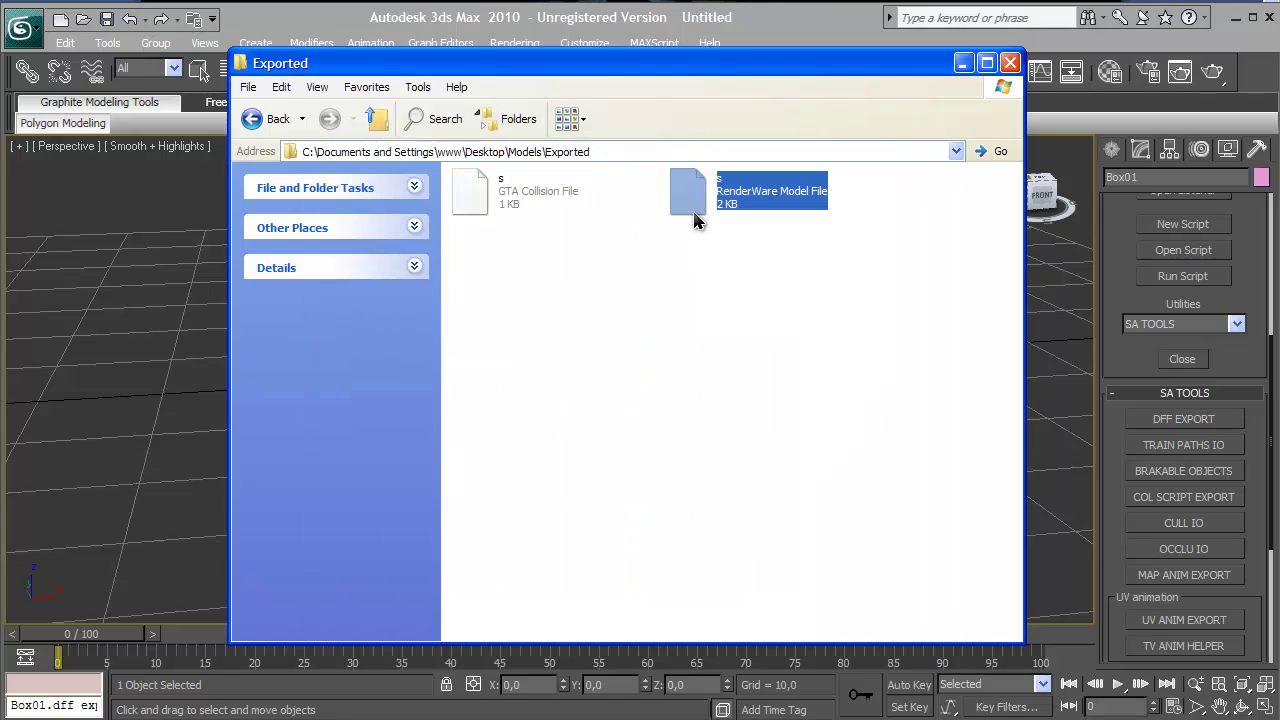
click(745, 377)
Delete the s GTA collision file from the Exported folder.
click(524, 210)
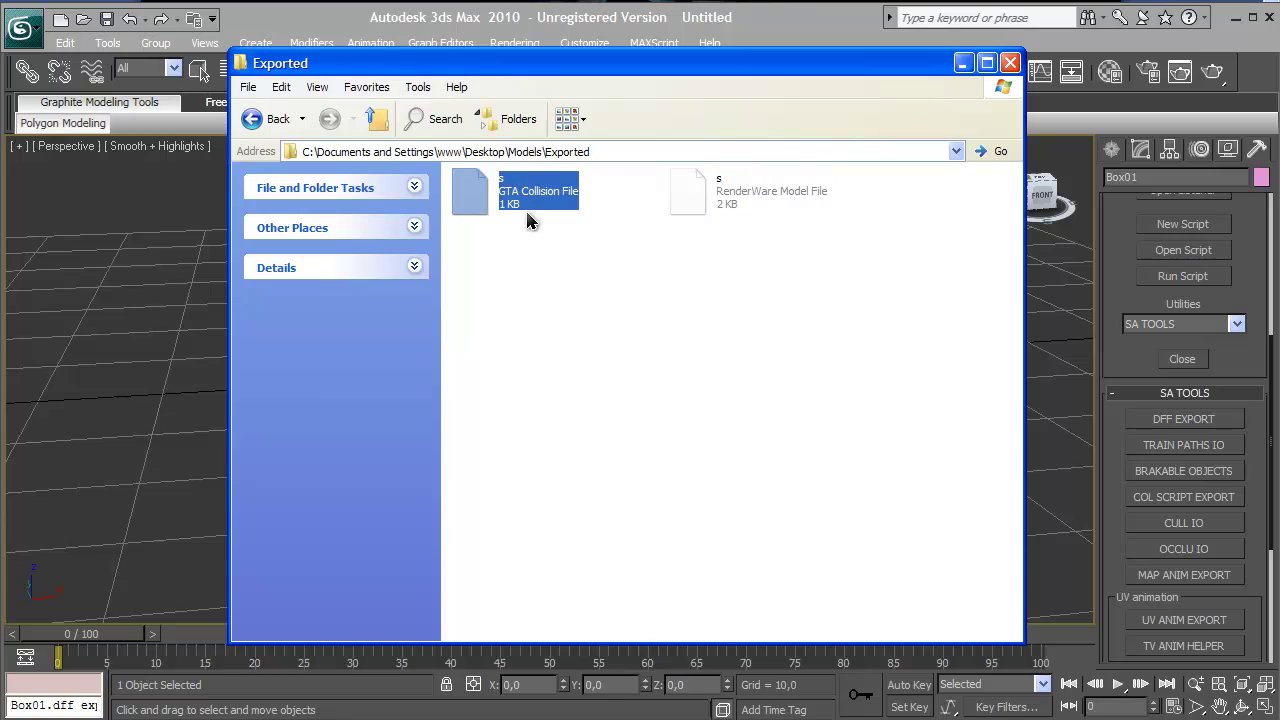
key(Delete)
key(Return)
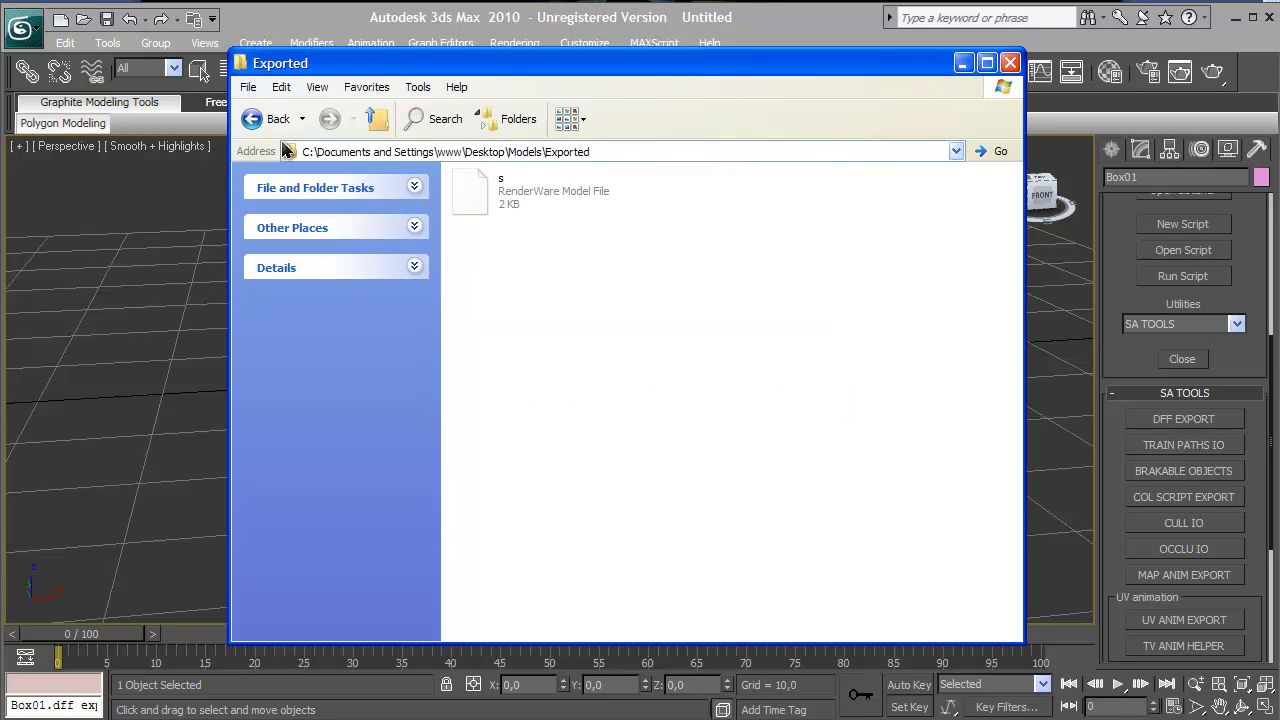
Open the s folder inside Models\Ready and paste the copied RenderWare model file there.
click(255, 119)
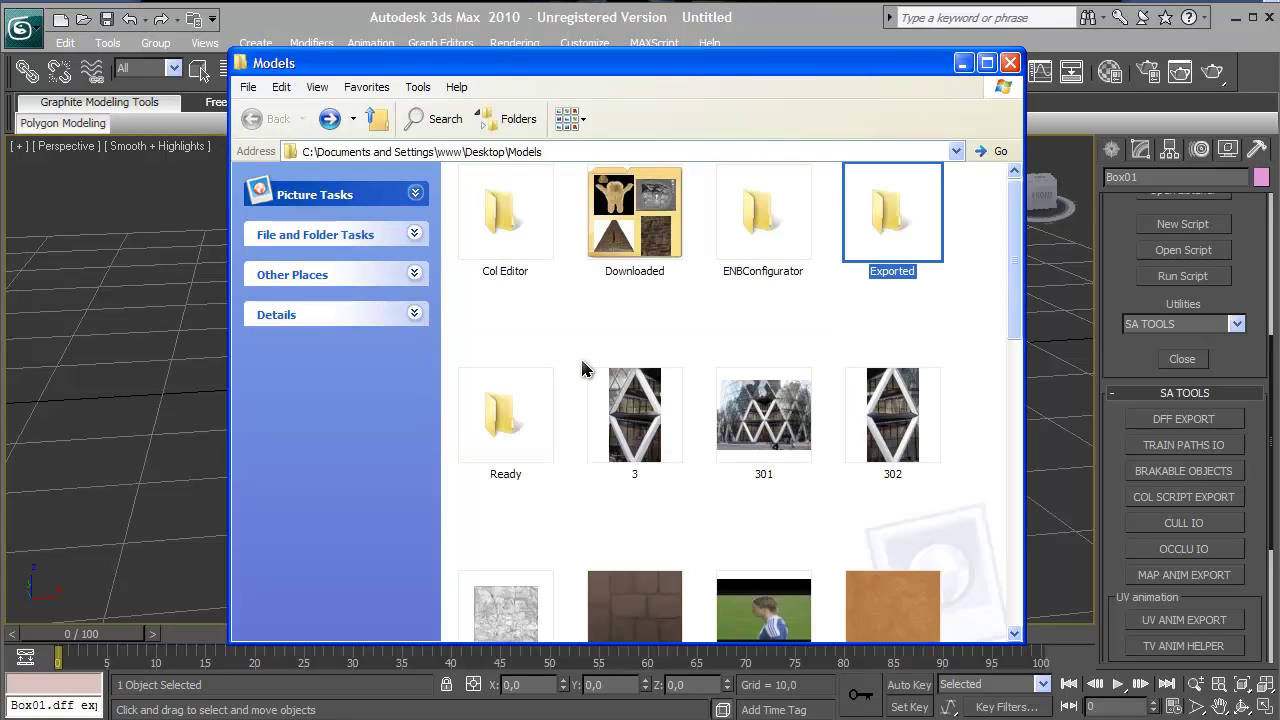
double_click(526, 262)
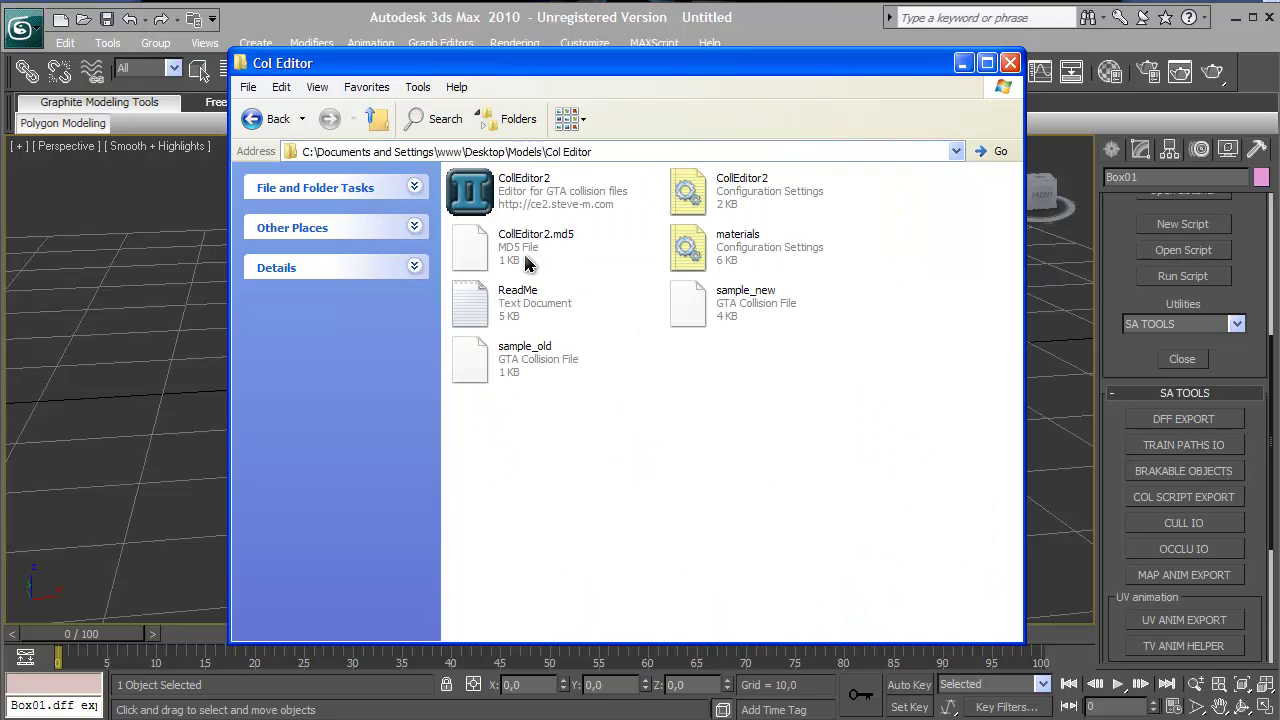
click(255, 119)
double_click(508, 412)
drag(637, 554, 750, 603)
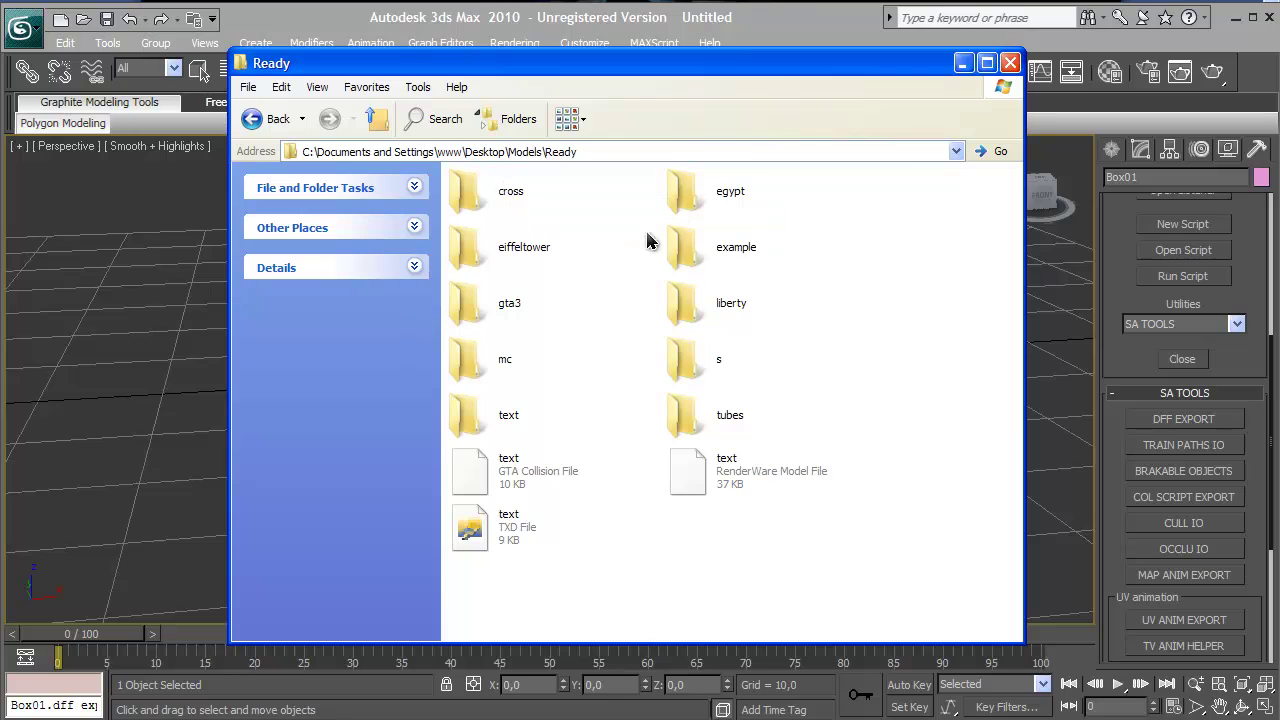
double_click(700, 357)
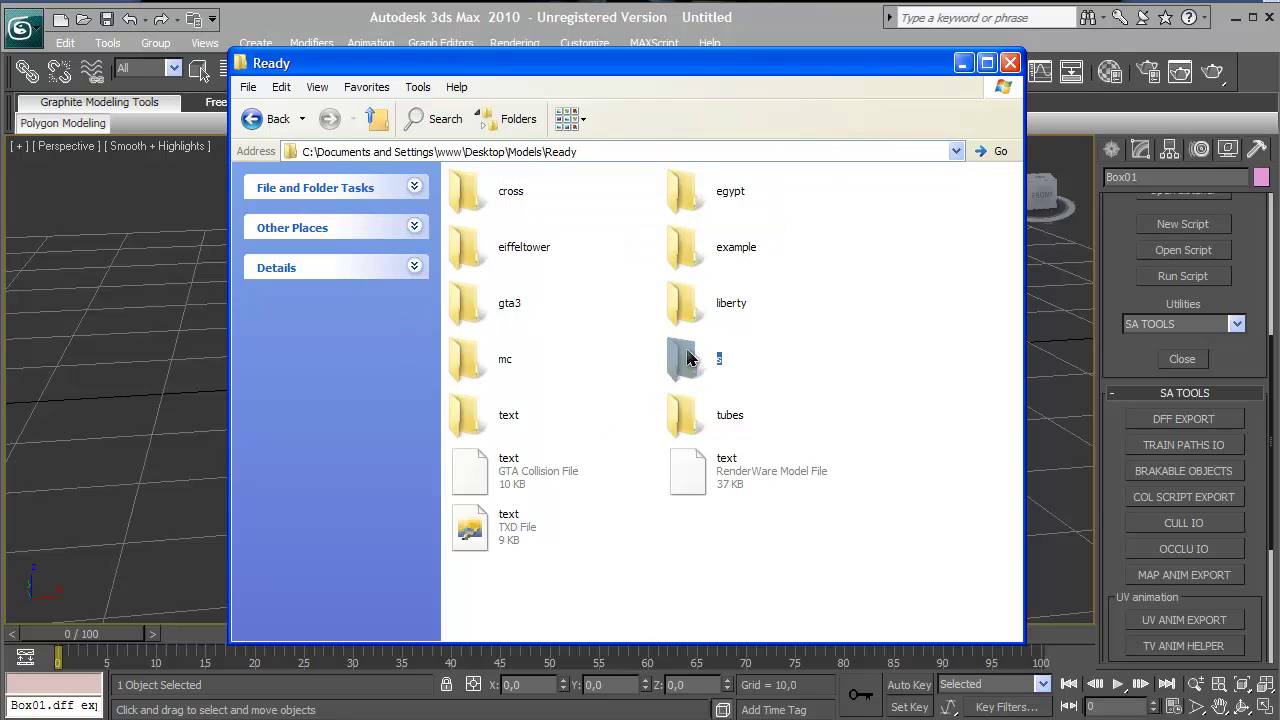
right_click(614, 423)
click(748, 549)
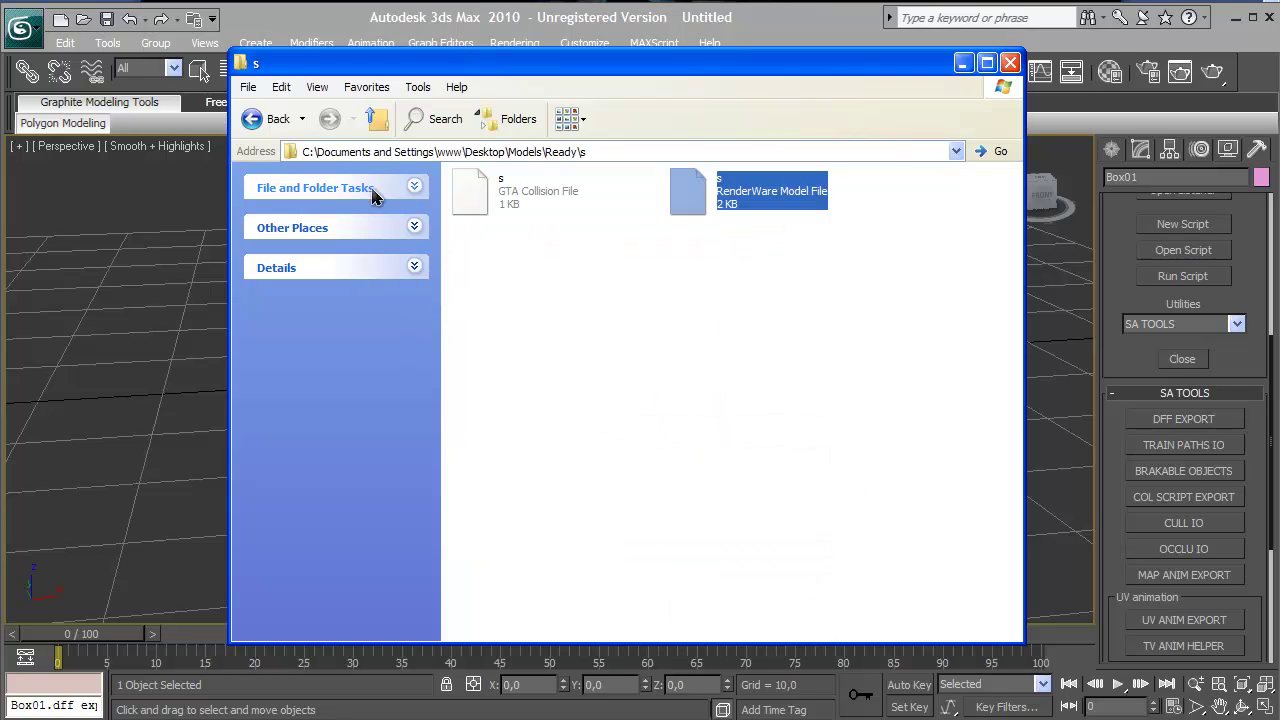
Open the collision editor from the Col Editor folder, check the s.col collision mesh, and close the editor.
click(266, 121)
click(266, 121)
double_click(495, 222)
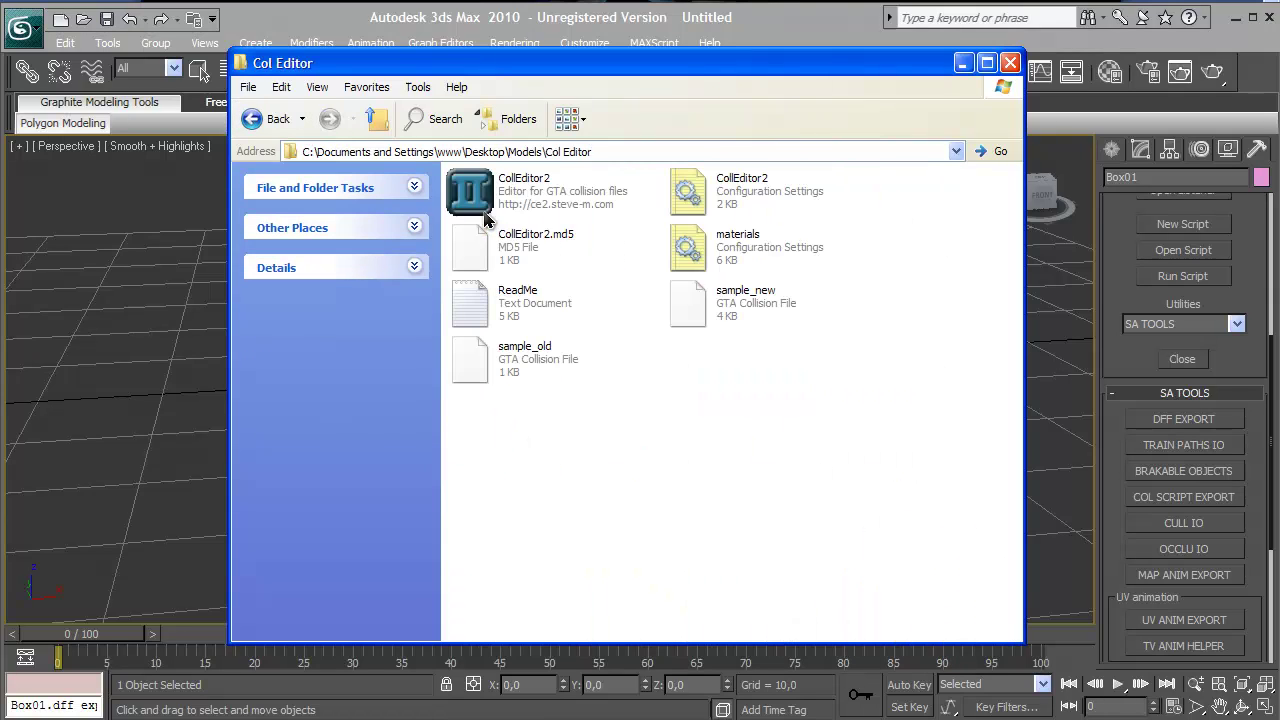
double_click(490, 200)
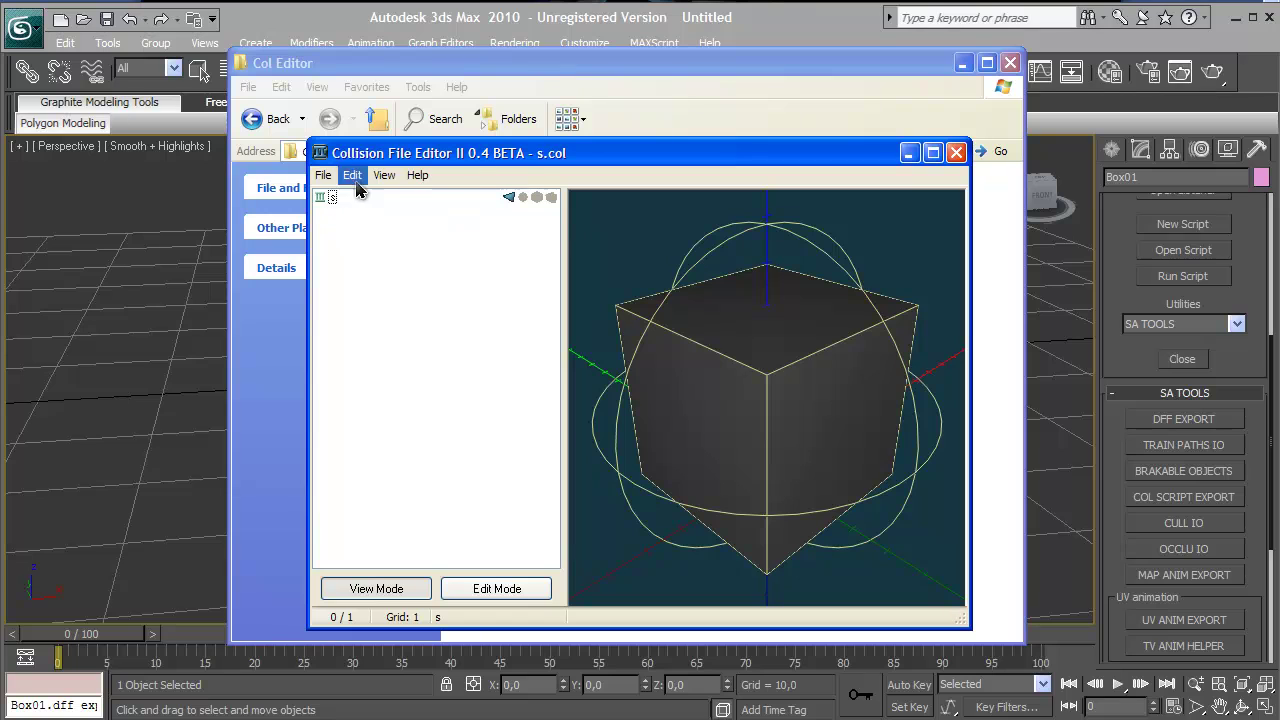
drag(533, 153, 487, 148)
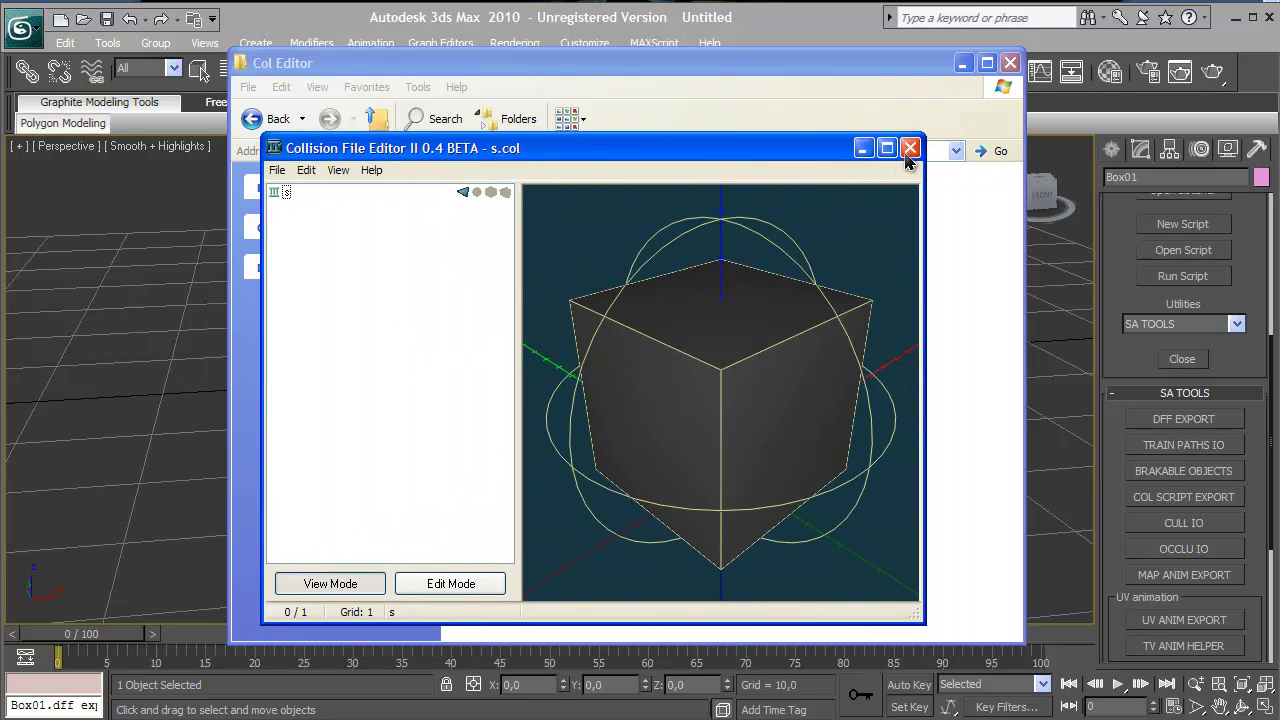
click(910, 148)
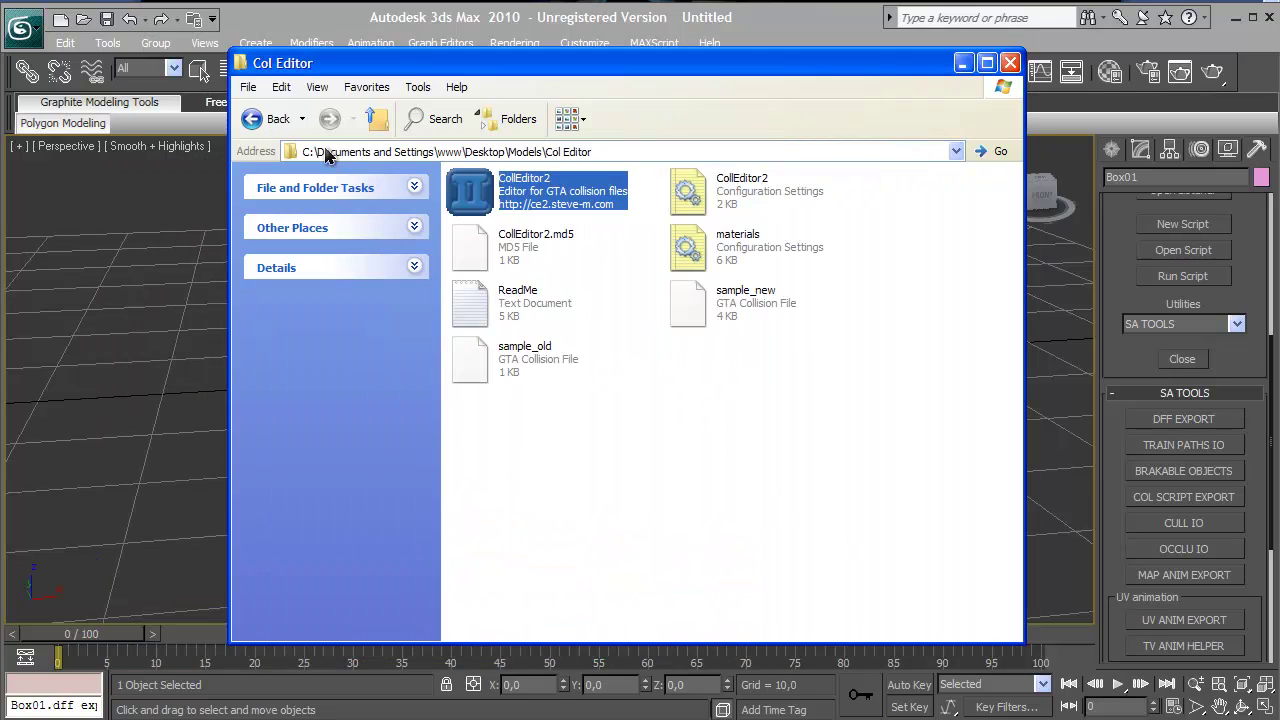
Copy the text TXD file from Models\Ready into the s folder.
click(258, 118)
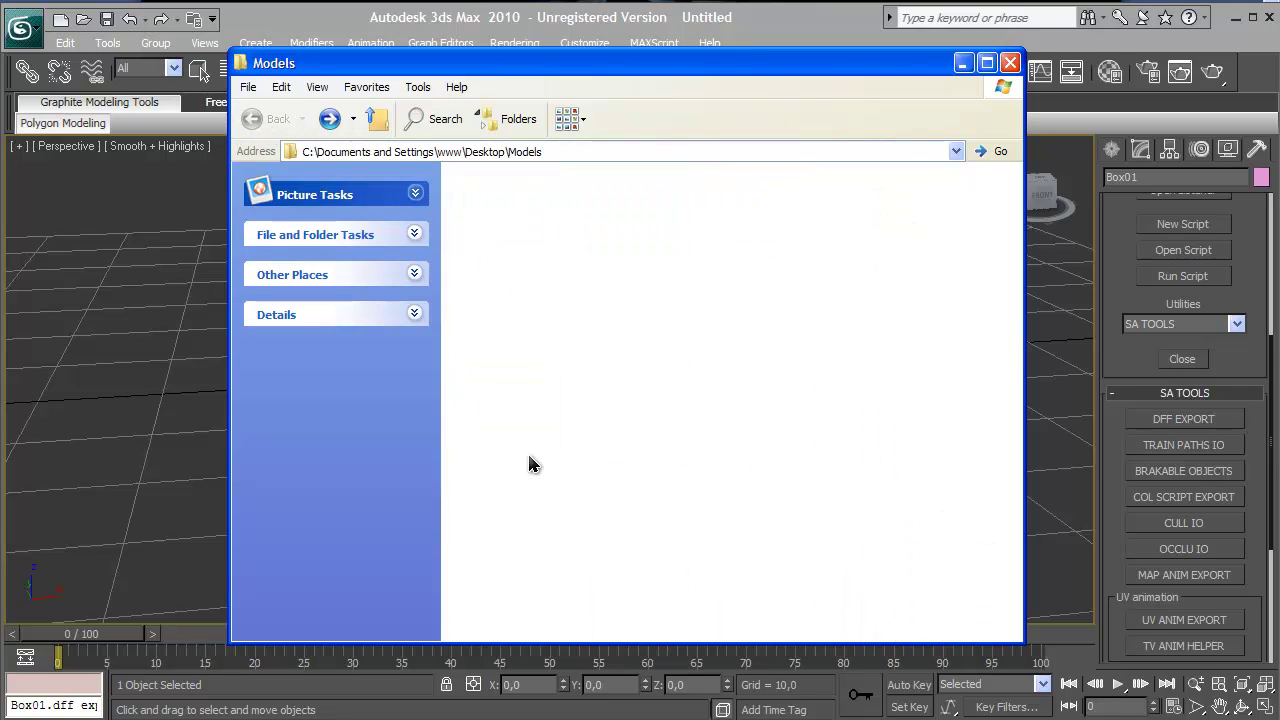
double_click(530, 462)
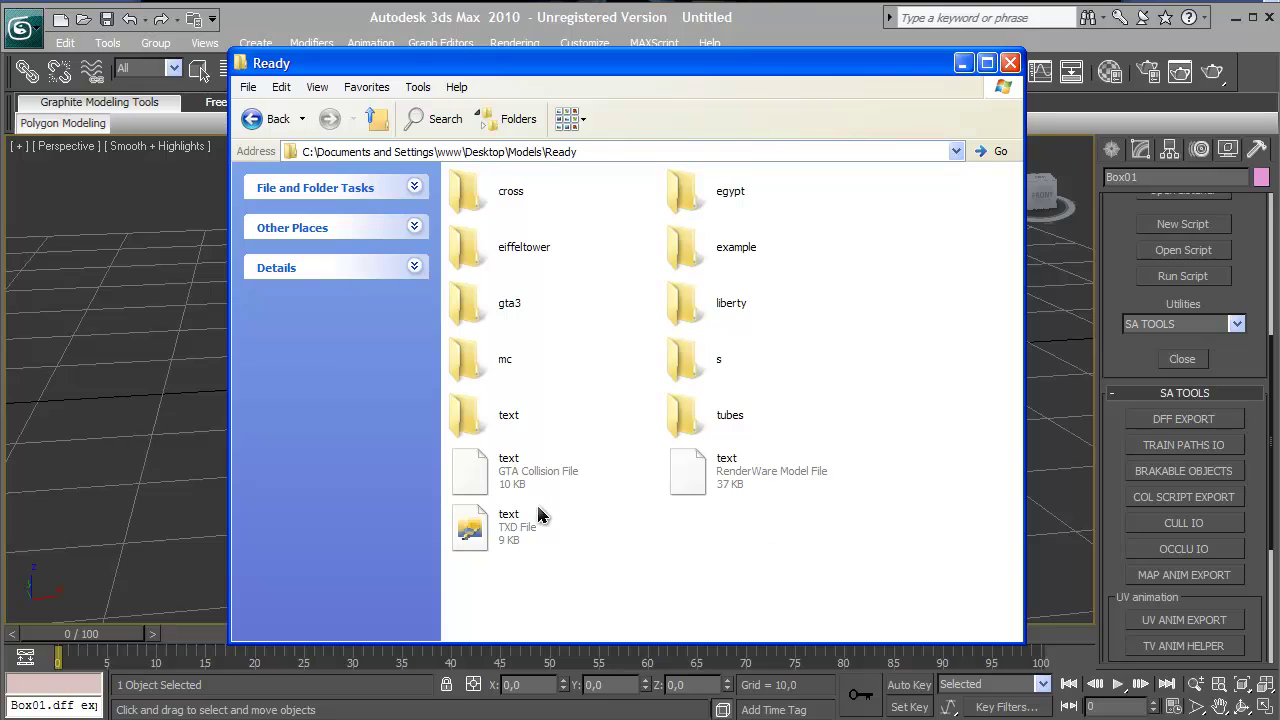
click(521, 537)
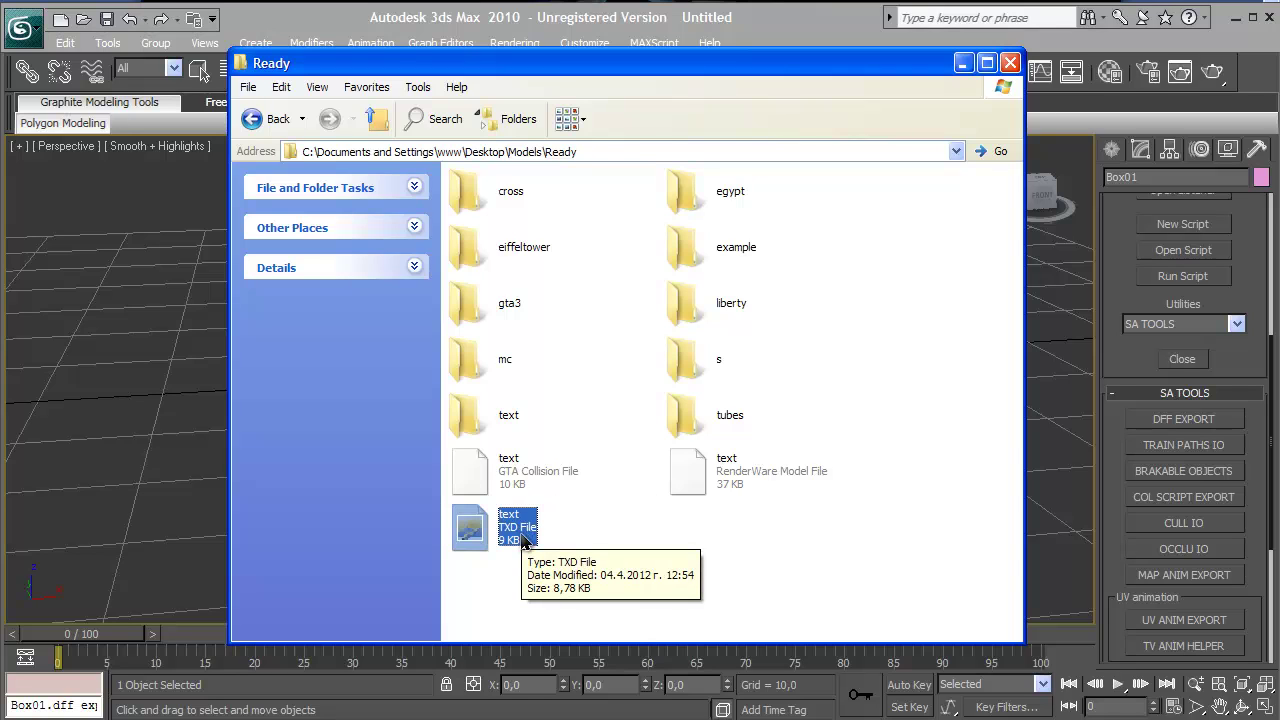
click(697, 402)
double_click(690, 364)
drag(590, 396, 786, 538)
key(ctrl+v)
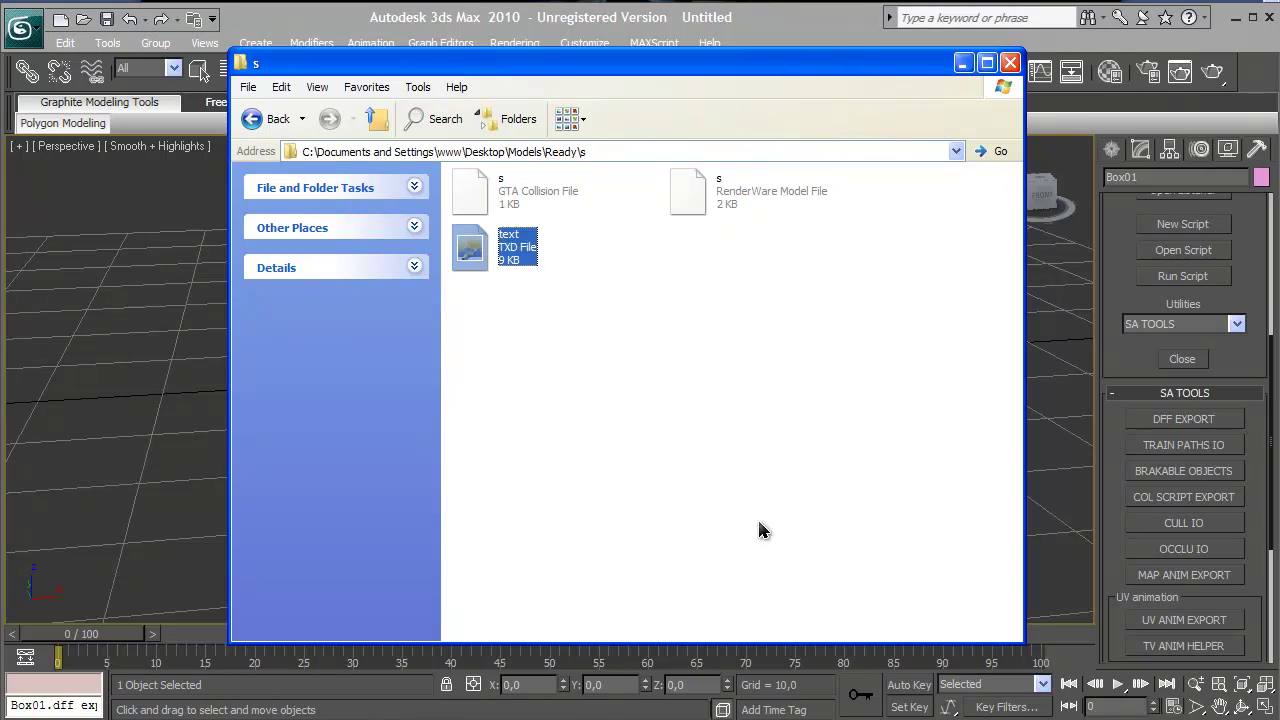
Open the copied text TXD file in TXD Workshop and start a new texture archive with a 32 BPP image.
double_click(503, 262)
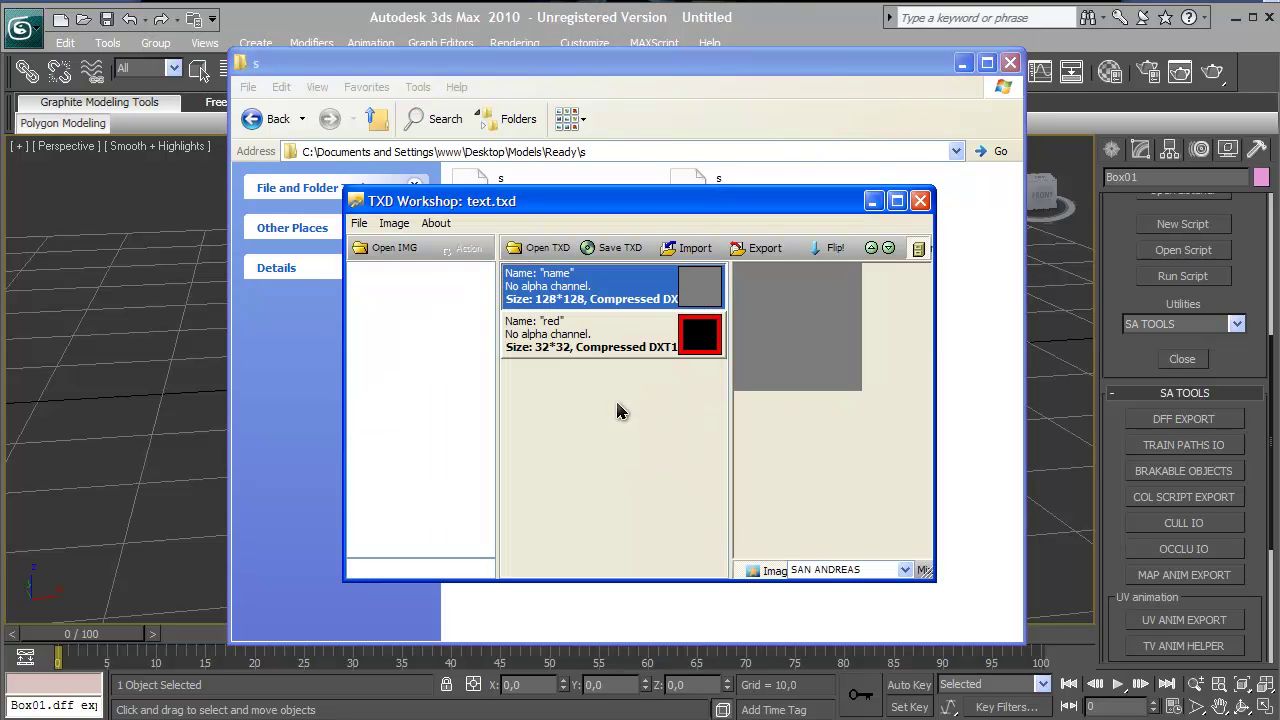
click(359, 223)
click(372, 244)
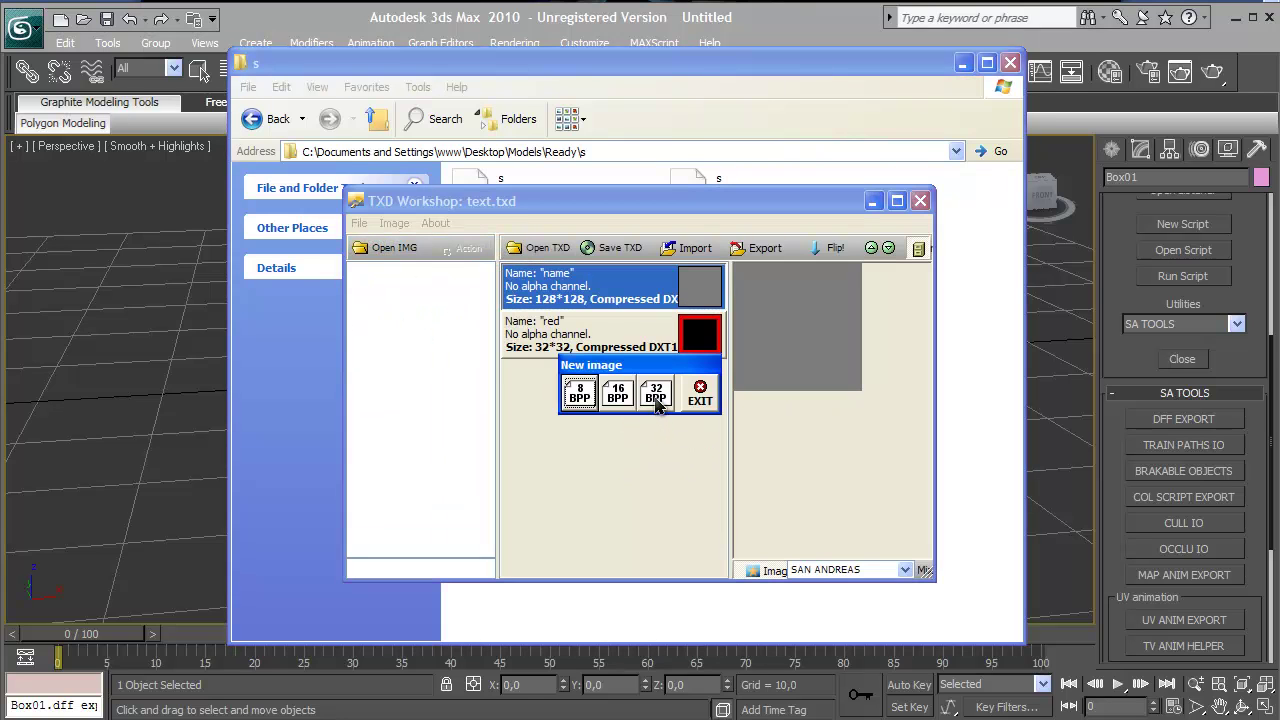
click(656, 396)
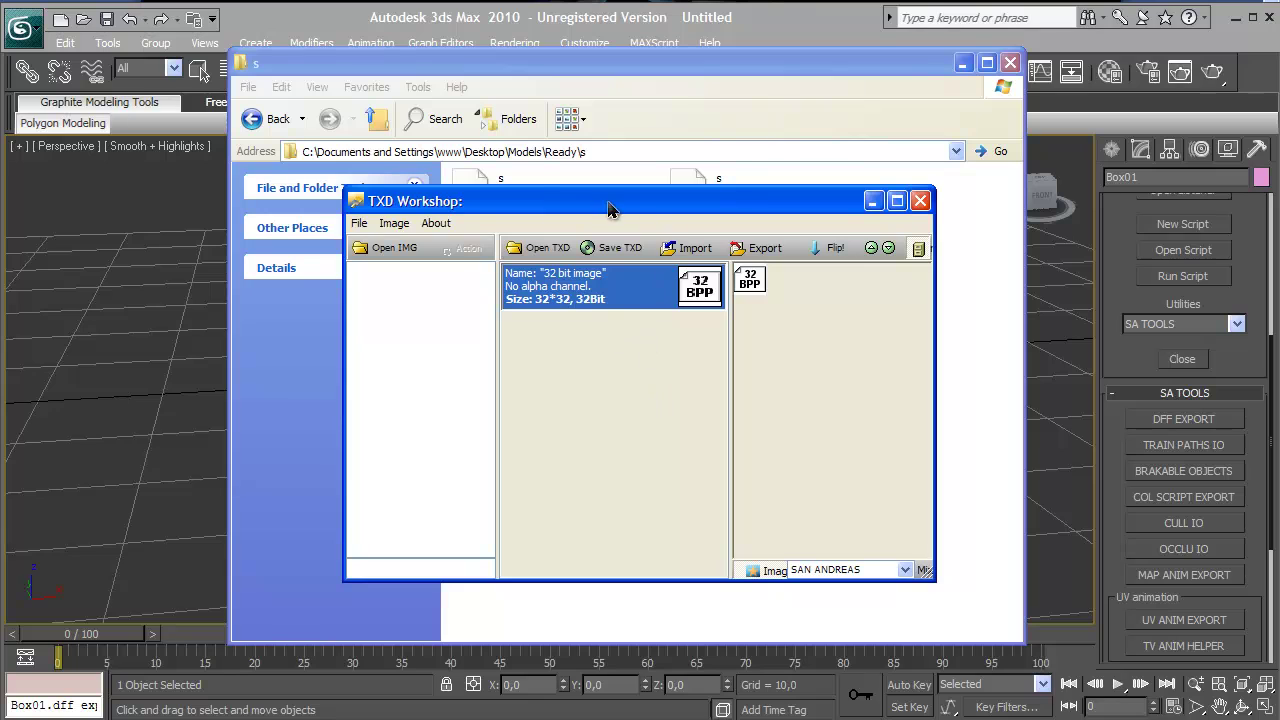
drag(606, 203, 639, 252)
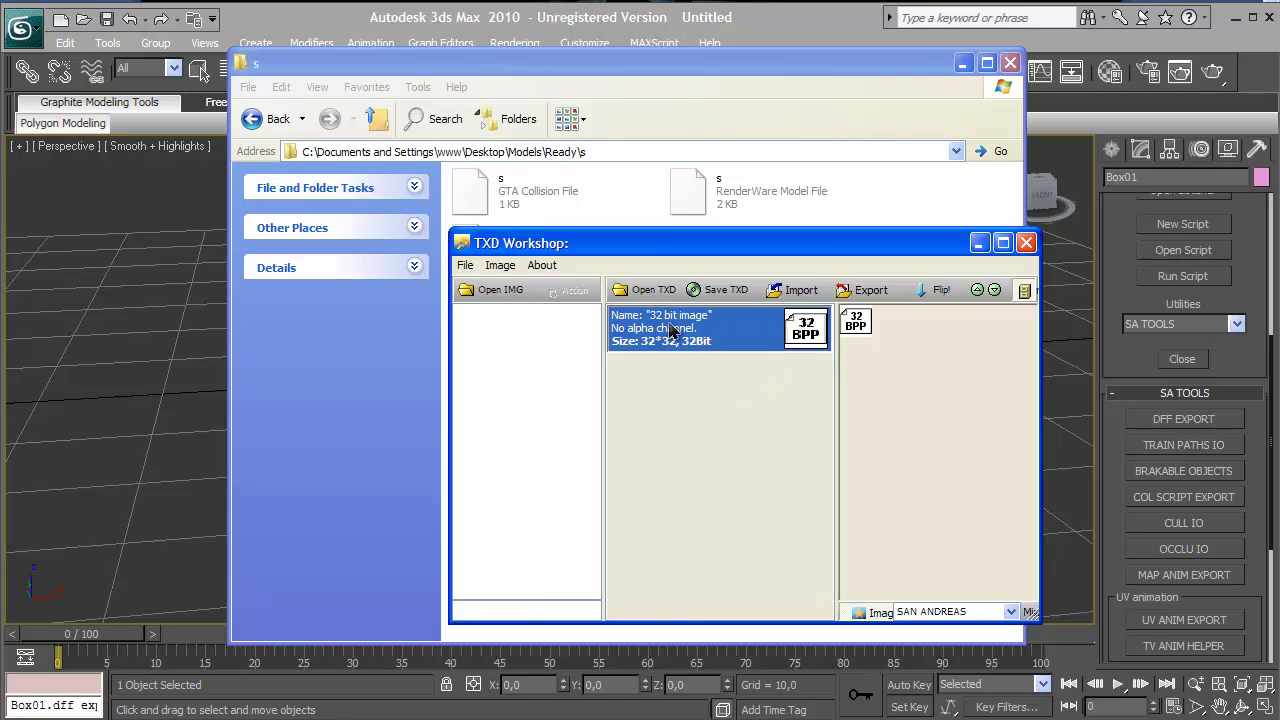
Import the brick image from the Models folder into the 32-bit texture entry.
click(796, 290)
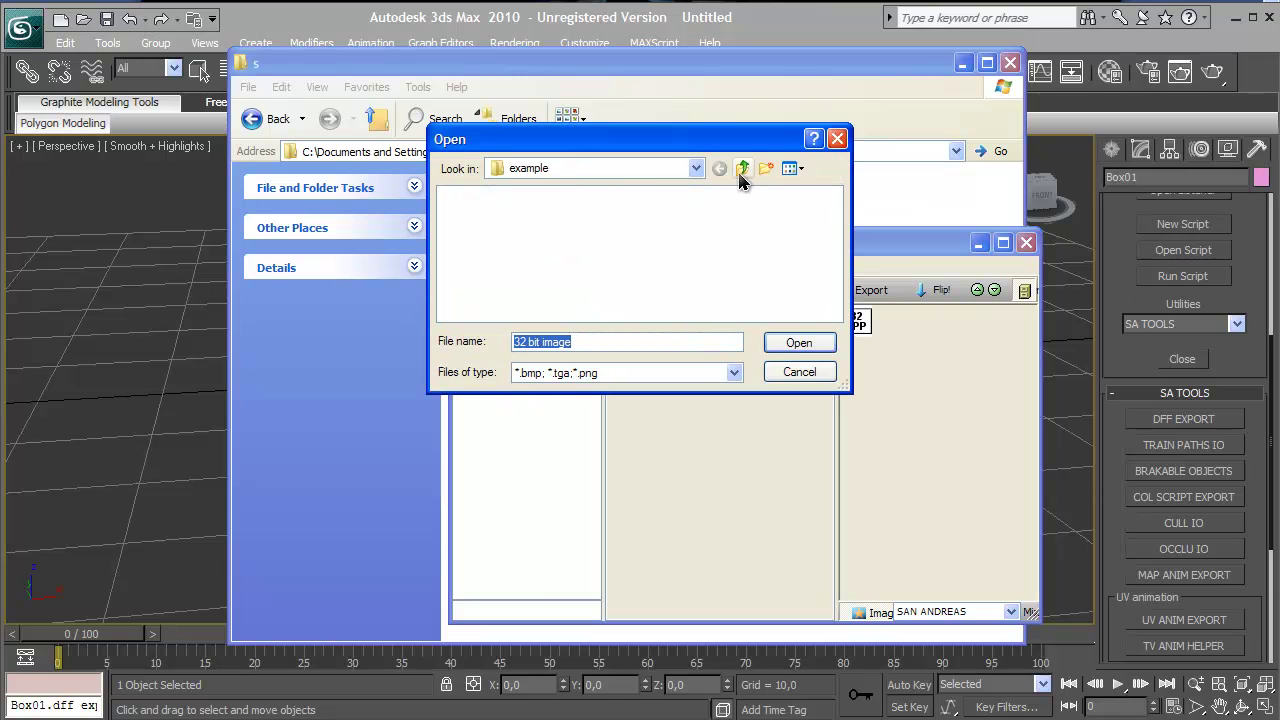
click(742, 168)
click(742, 168)
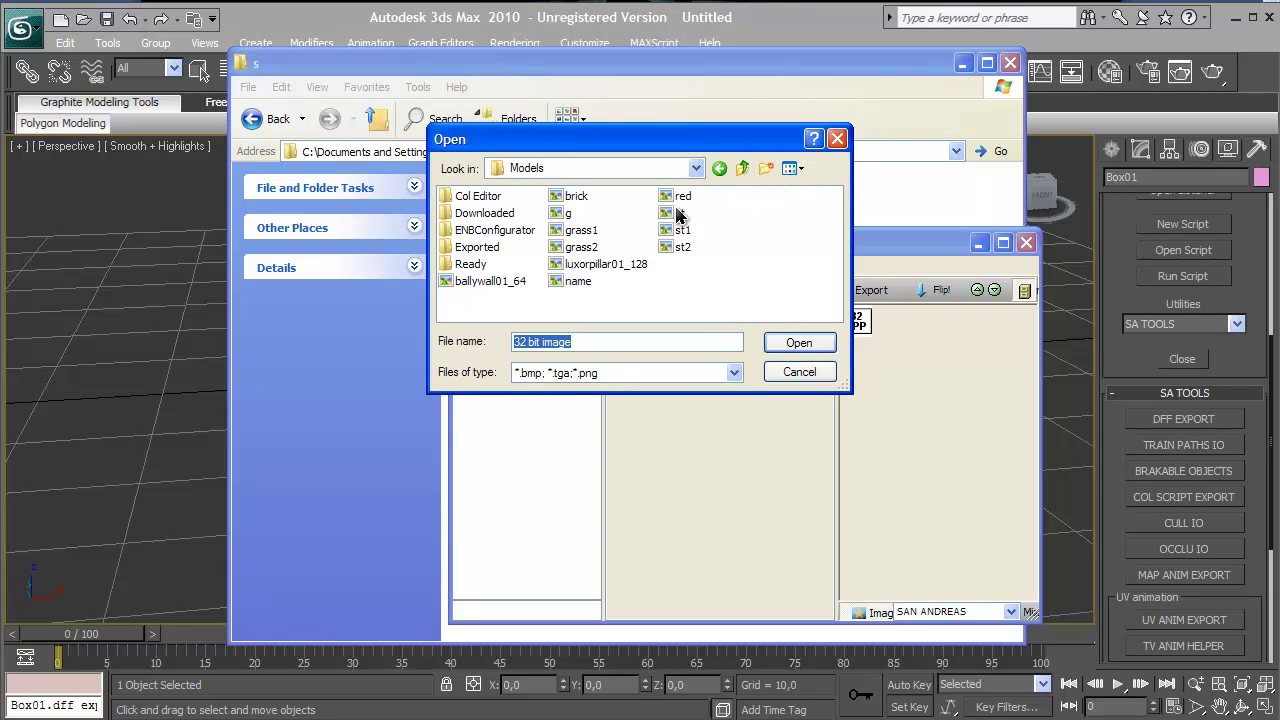
click(791, 168)
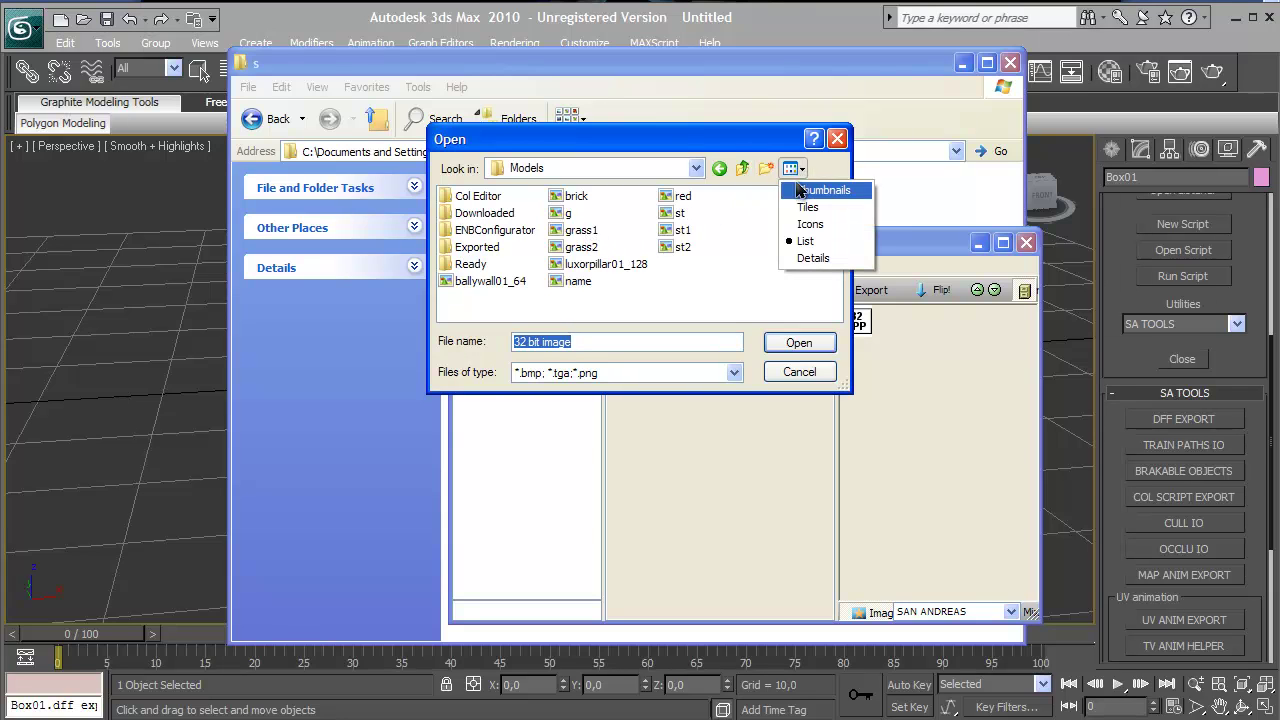
click(576, 196)
double_click(576, 196)
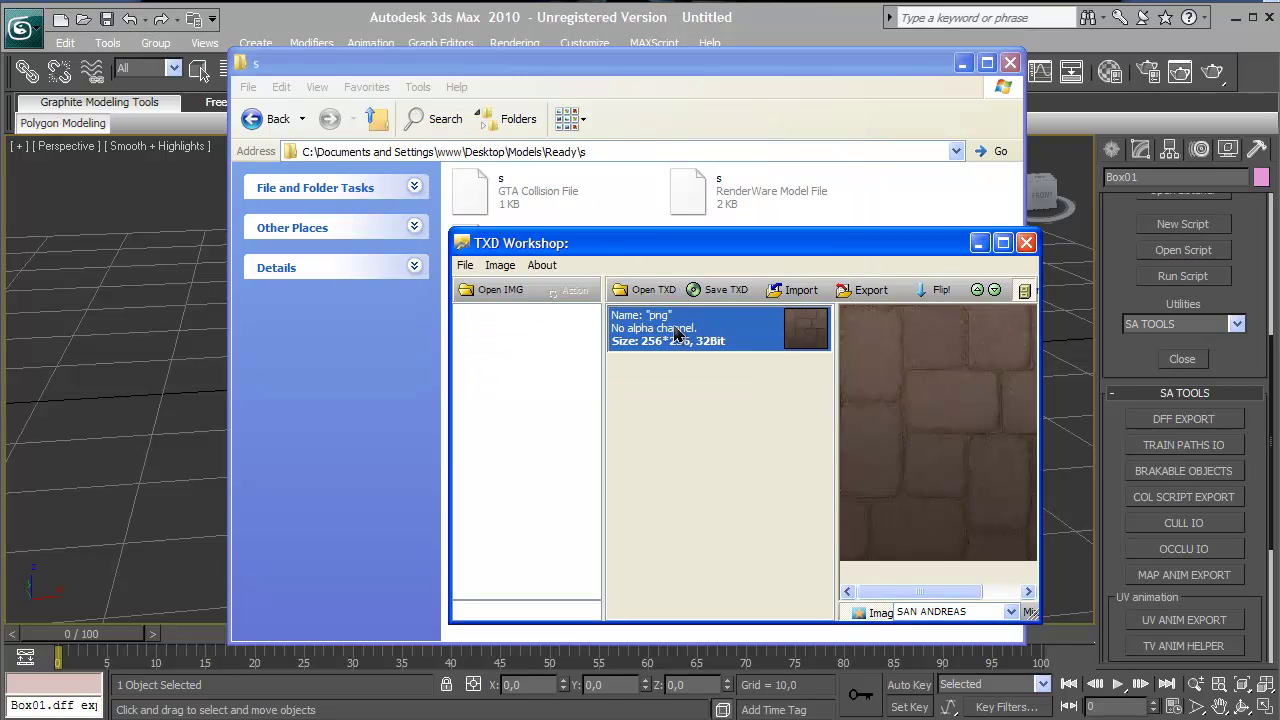
Name the imported texture brick and enable compression in its image properties.
double_click(676, 333)
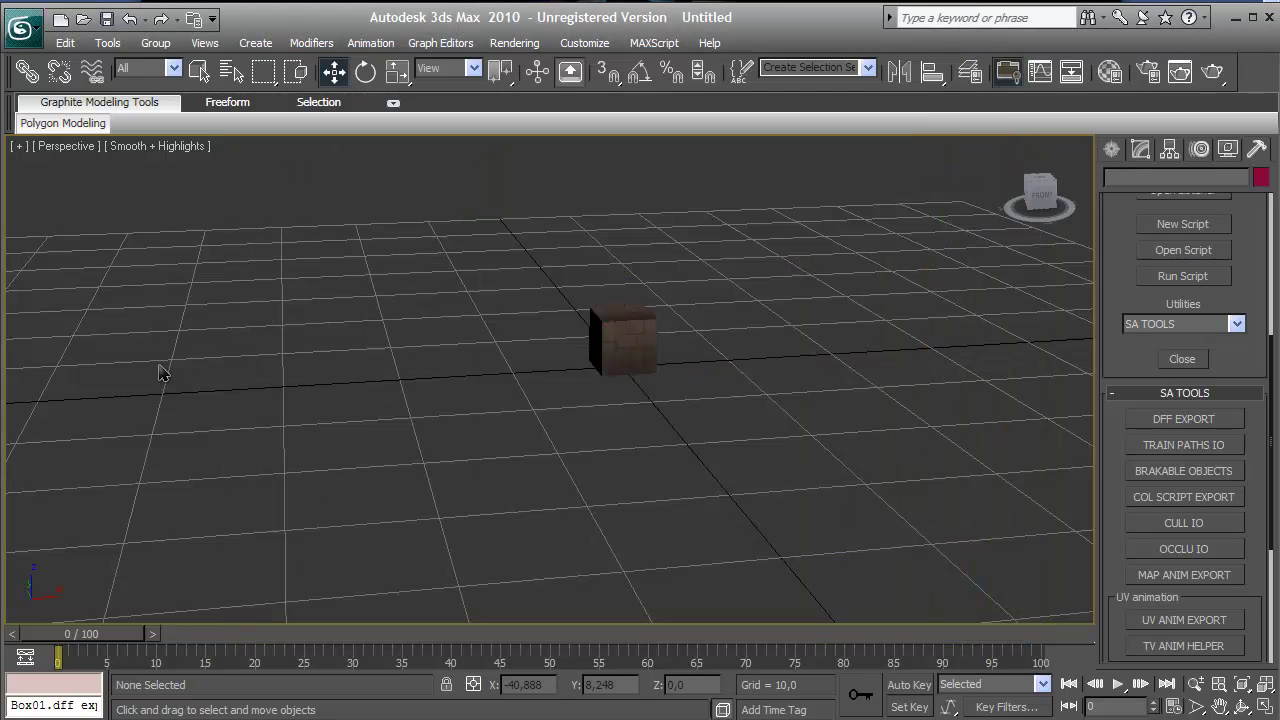
key(m)
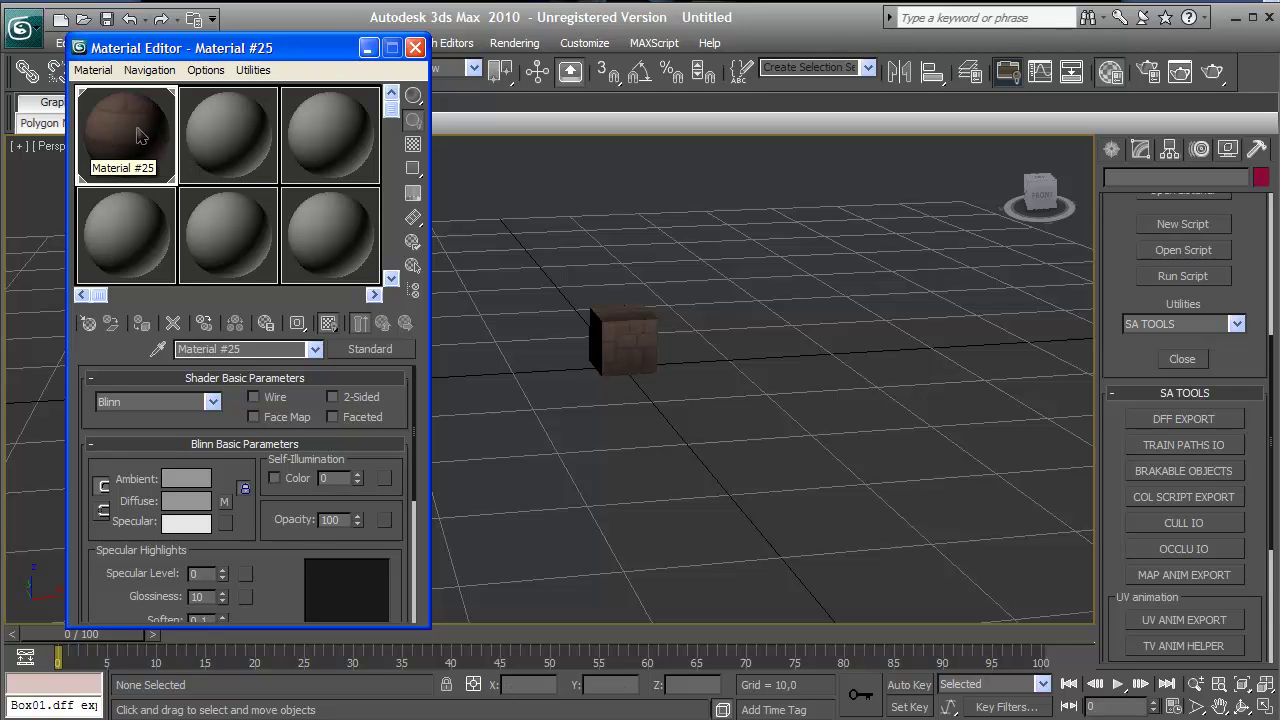
click(415, 47)
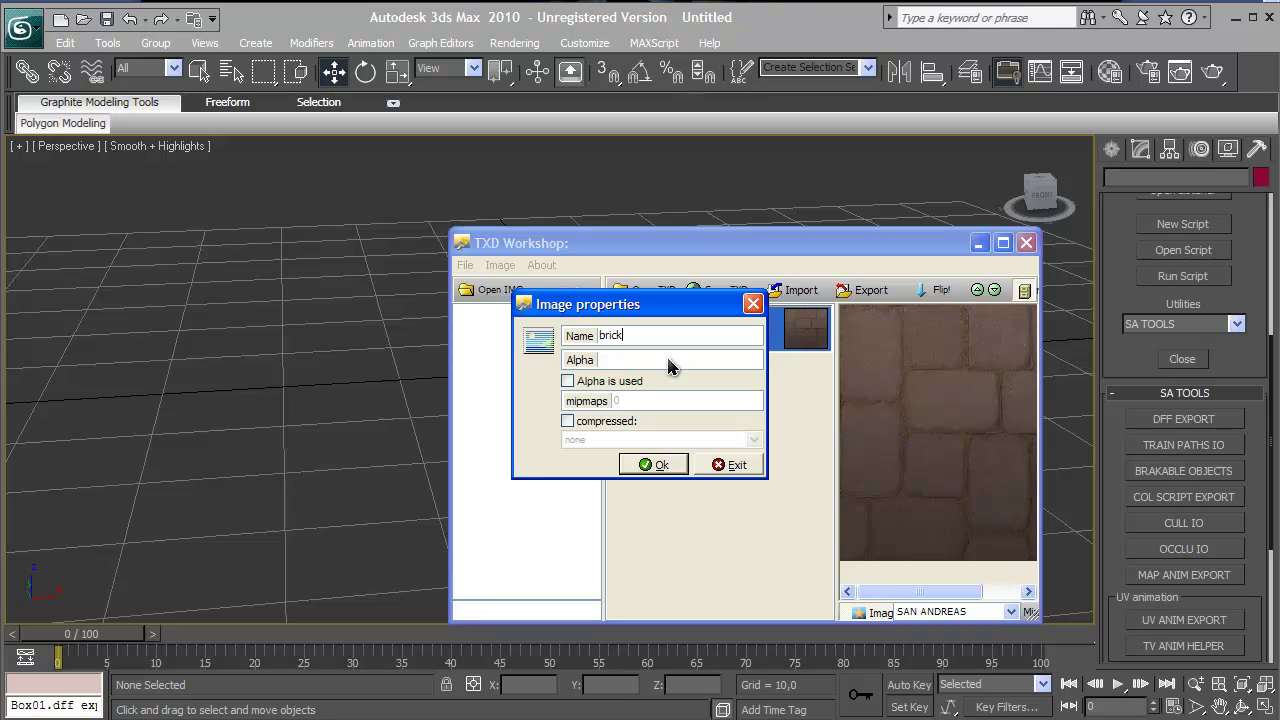
click(600, 362)
drag(660, 315, 697, 331)
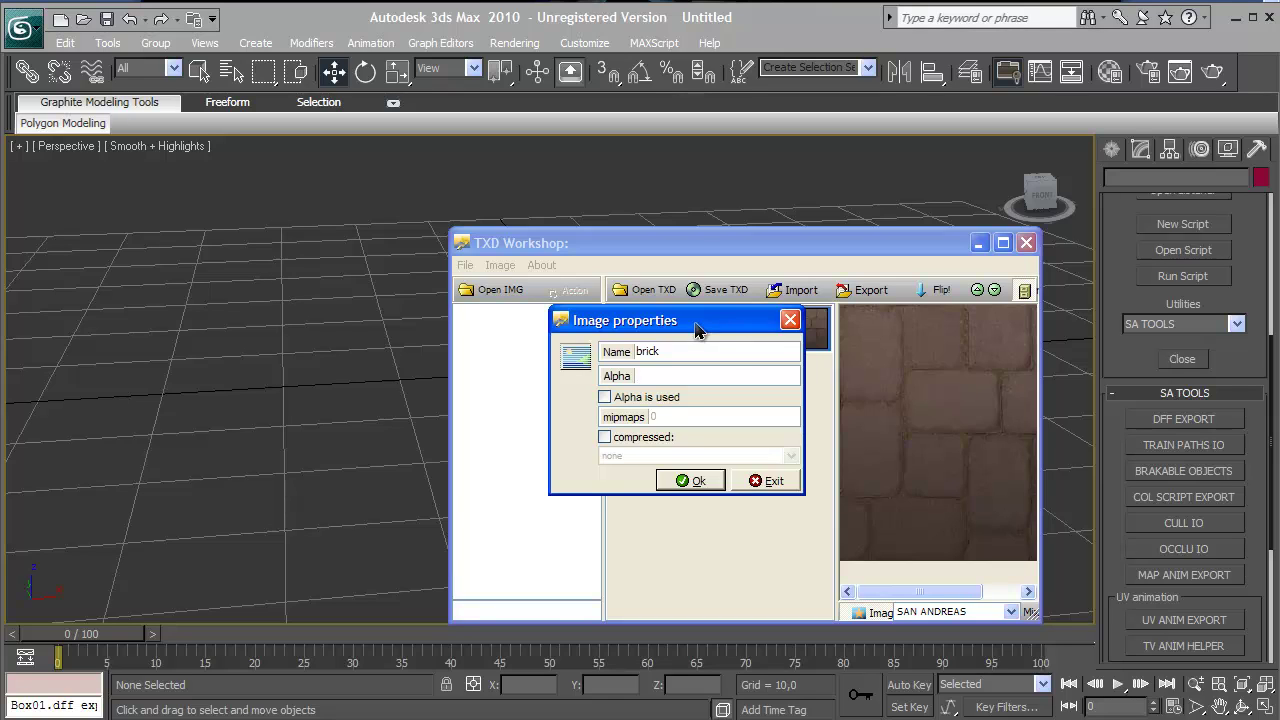
drag(697, 331, 627, 366)
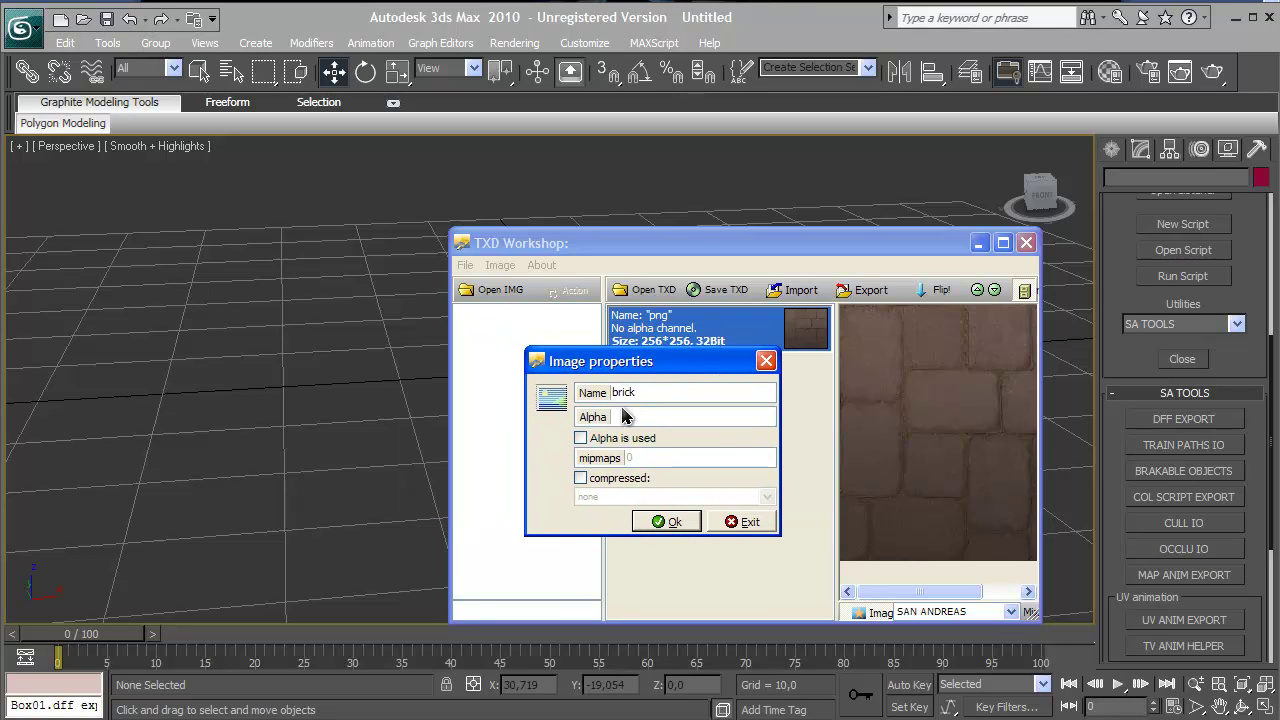
click(583, 478)
click(678, 528)
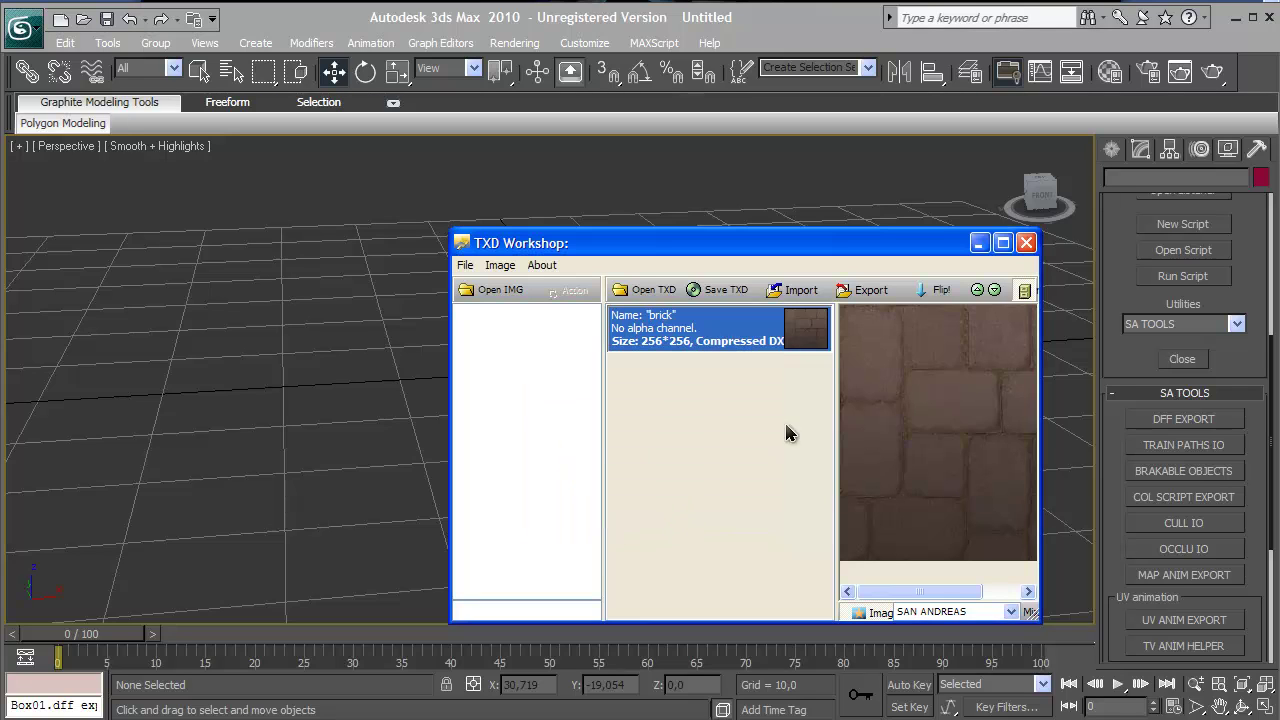
Save the texture archive as s in the Ready\s folder and close TXD Workshop.
click(465, 265)
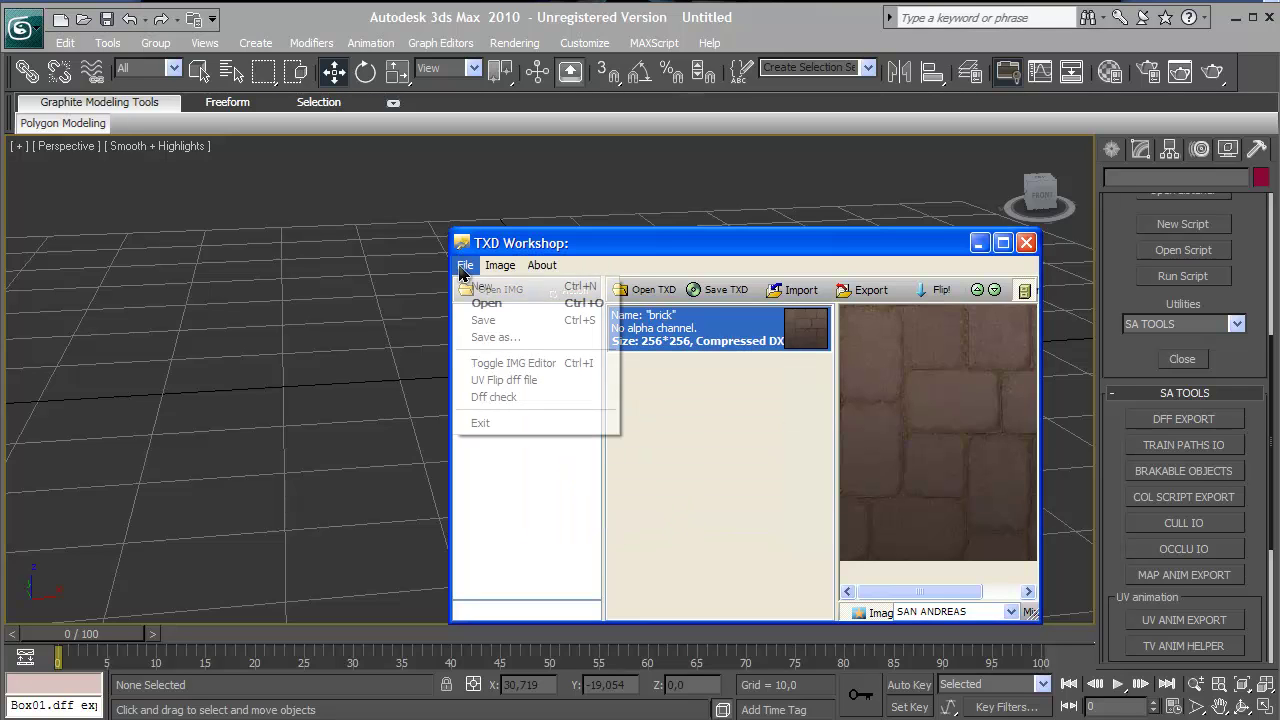
click(515, 337)
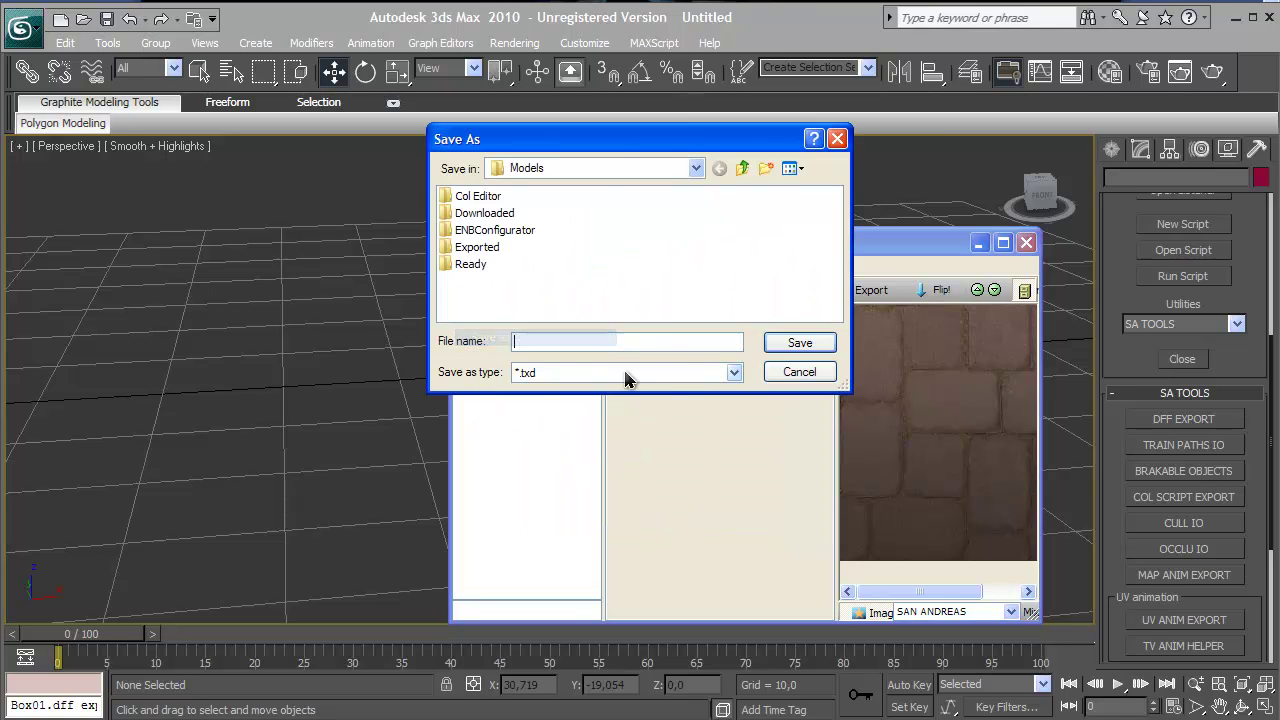
double_click(478, 264)
double_click(548, 213)
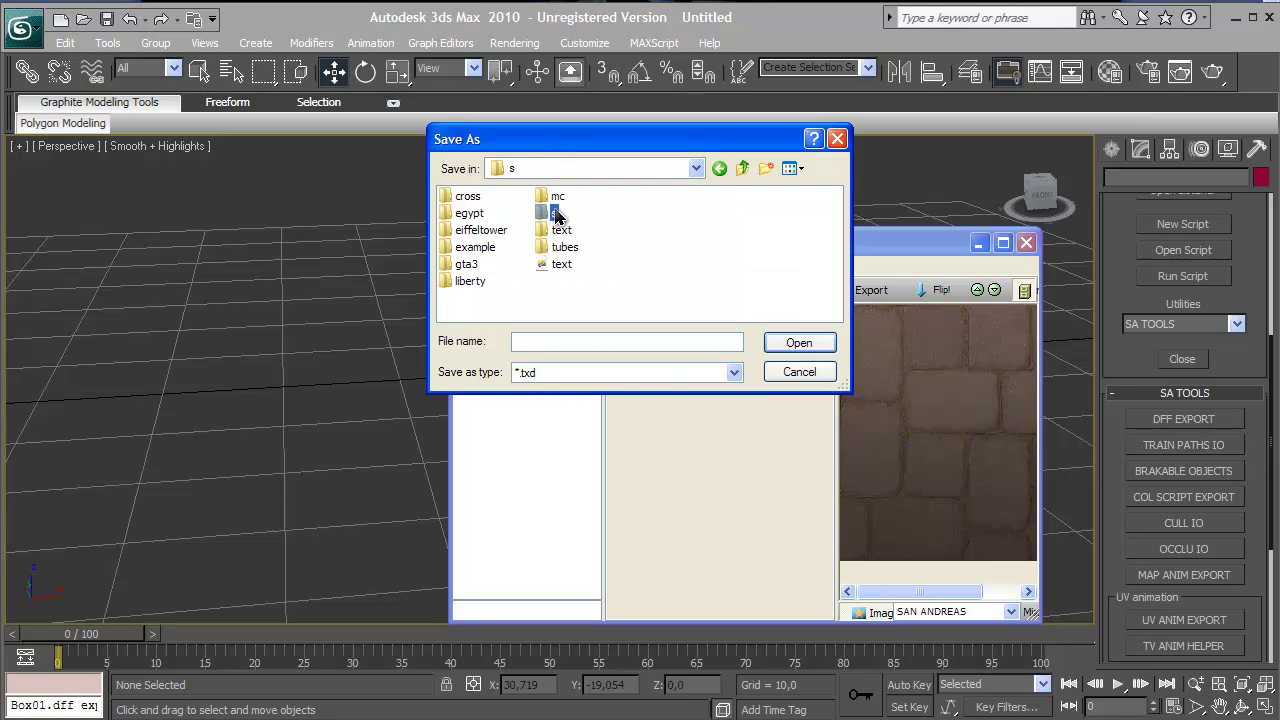
click(560, 343)
text(s)
click(800, 343)
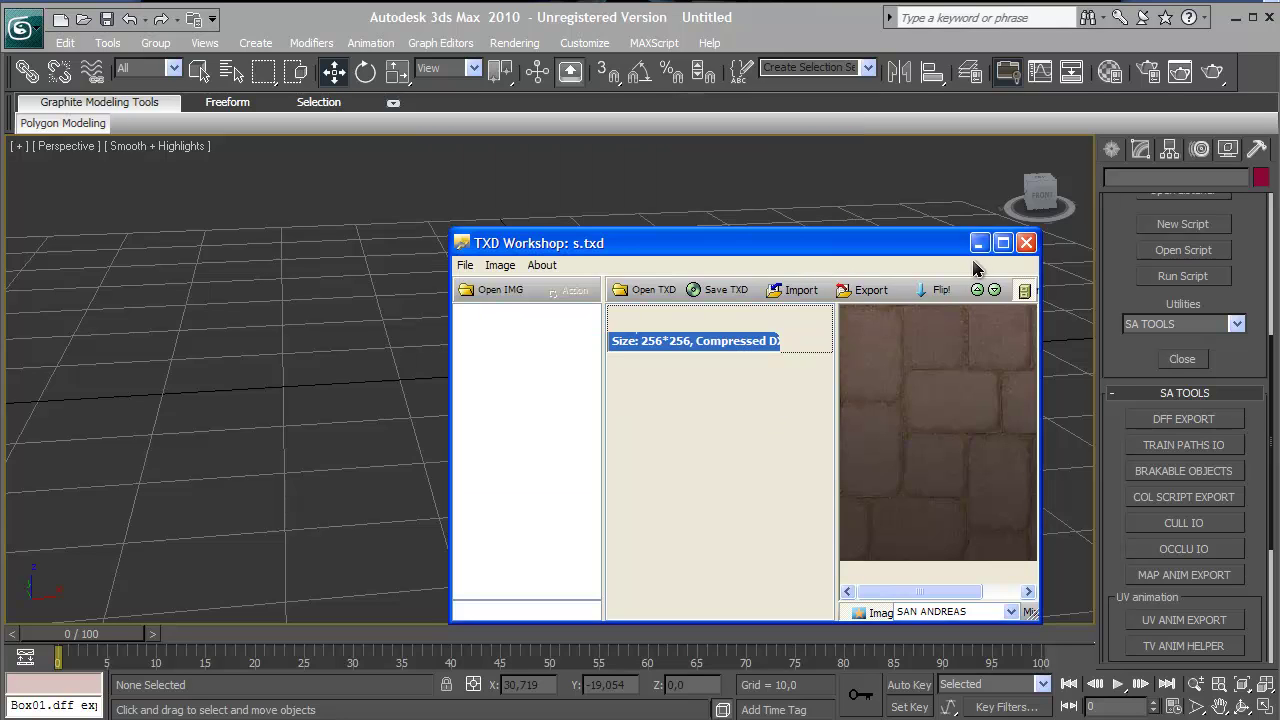
click(1026, 243)
Return to the s folder and delete the text TXD file from it.
key(alt+Tab)
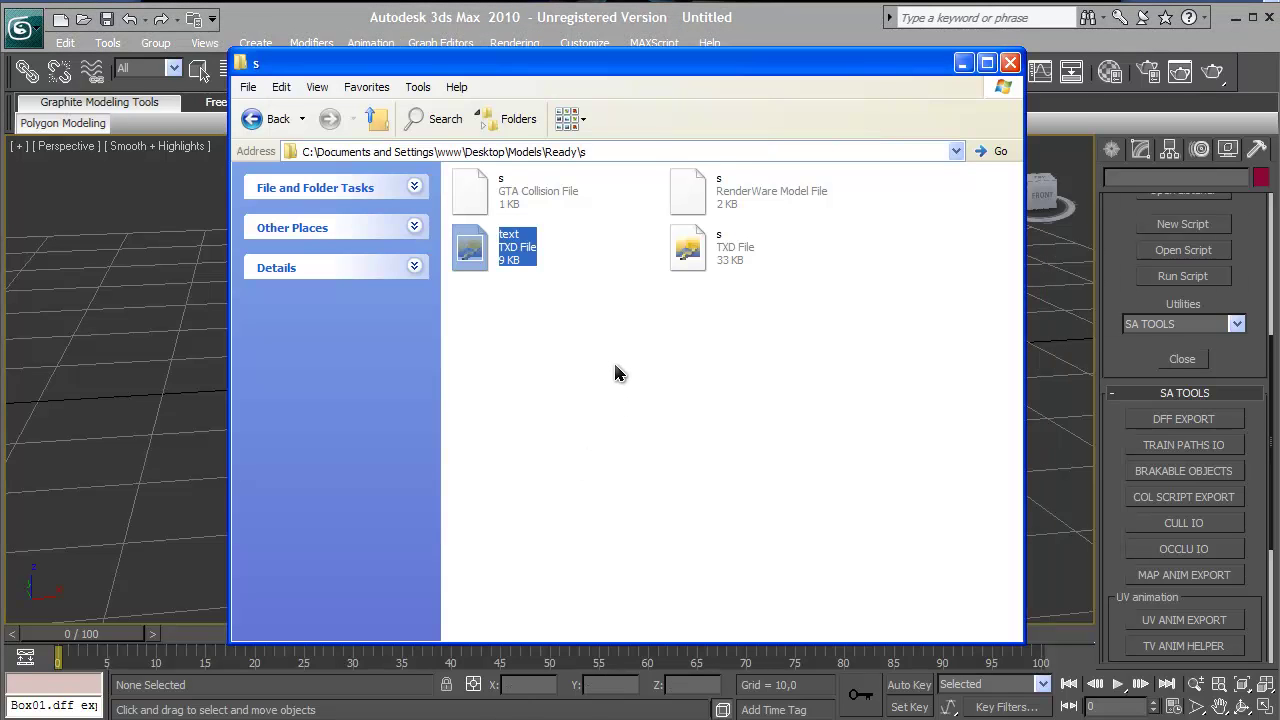
key(Delete)
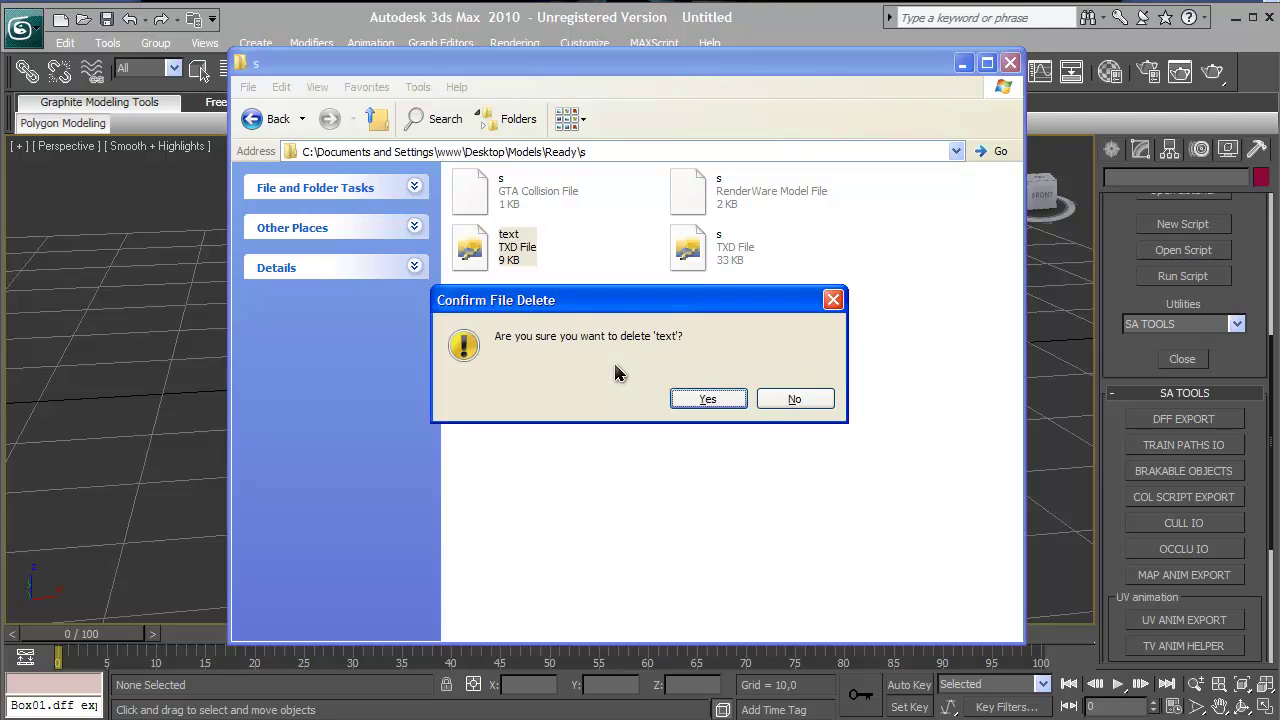
key(Return)
drag(853, 314, 985, 628)
drag(811, 462, 1022, 640)
drag(795, 515, 1144, 640)
drag(732, 358, 526, 197)
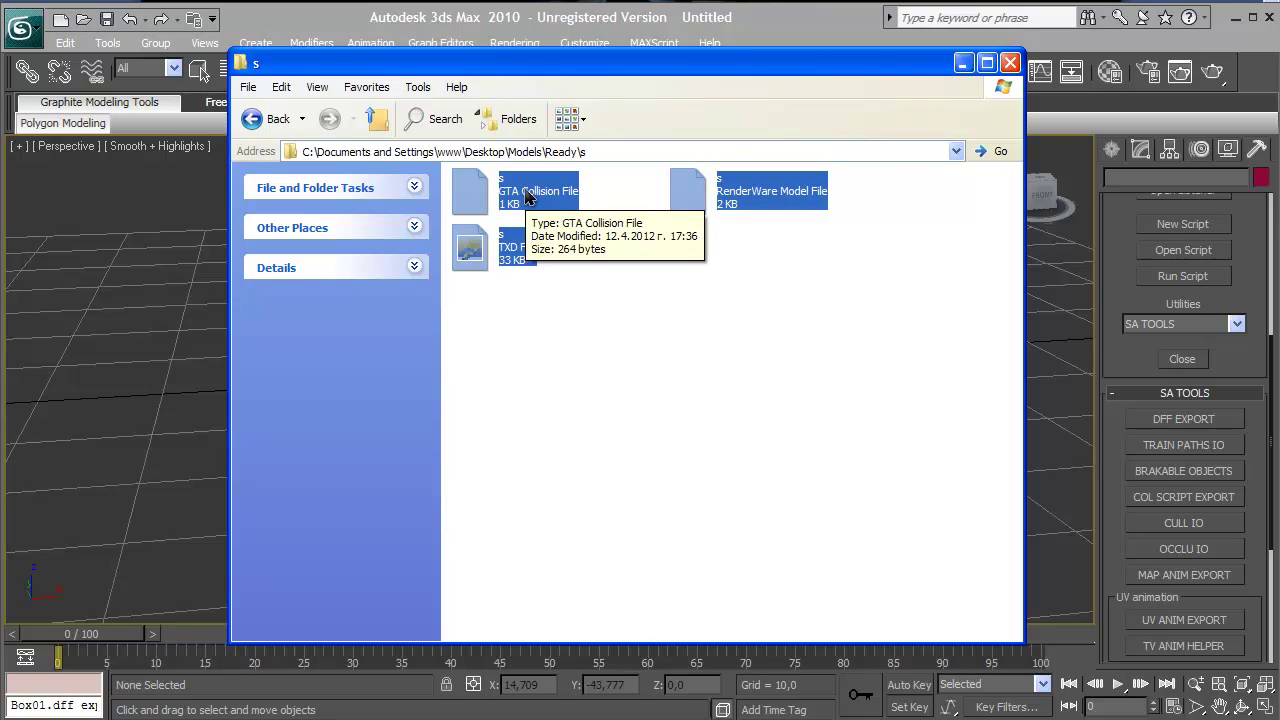
click(573, 300)
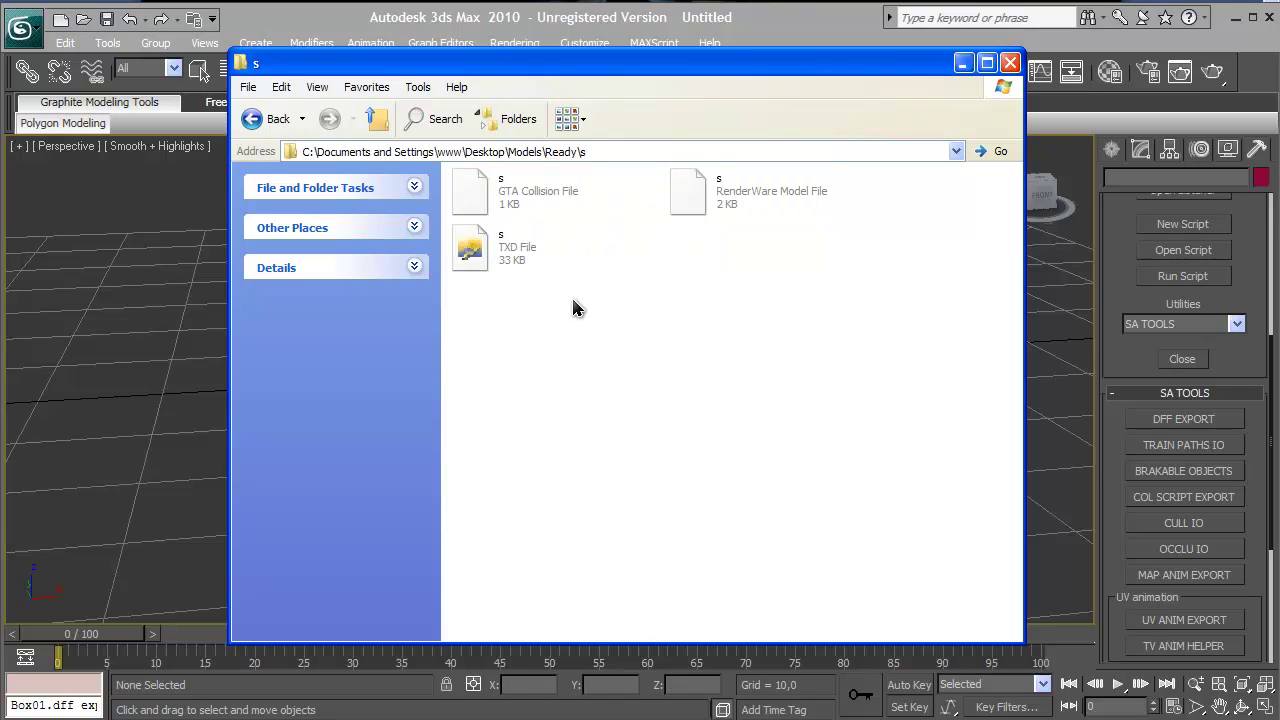